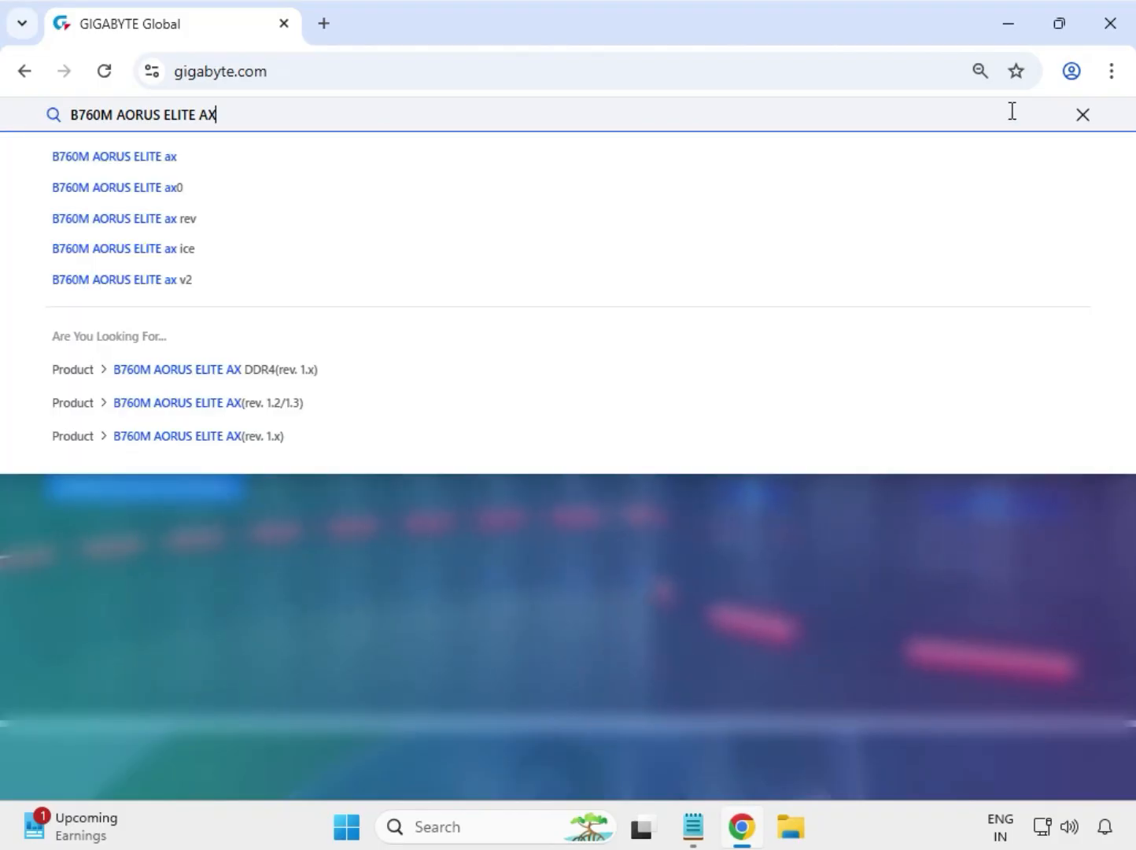
Search the GIGABYTE site for B760M AORUS ELITE AX, filter by products, and open the rev. 1.2/1.3 model's support page.
key(Return)
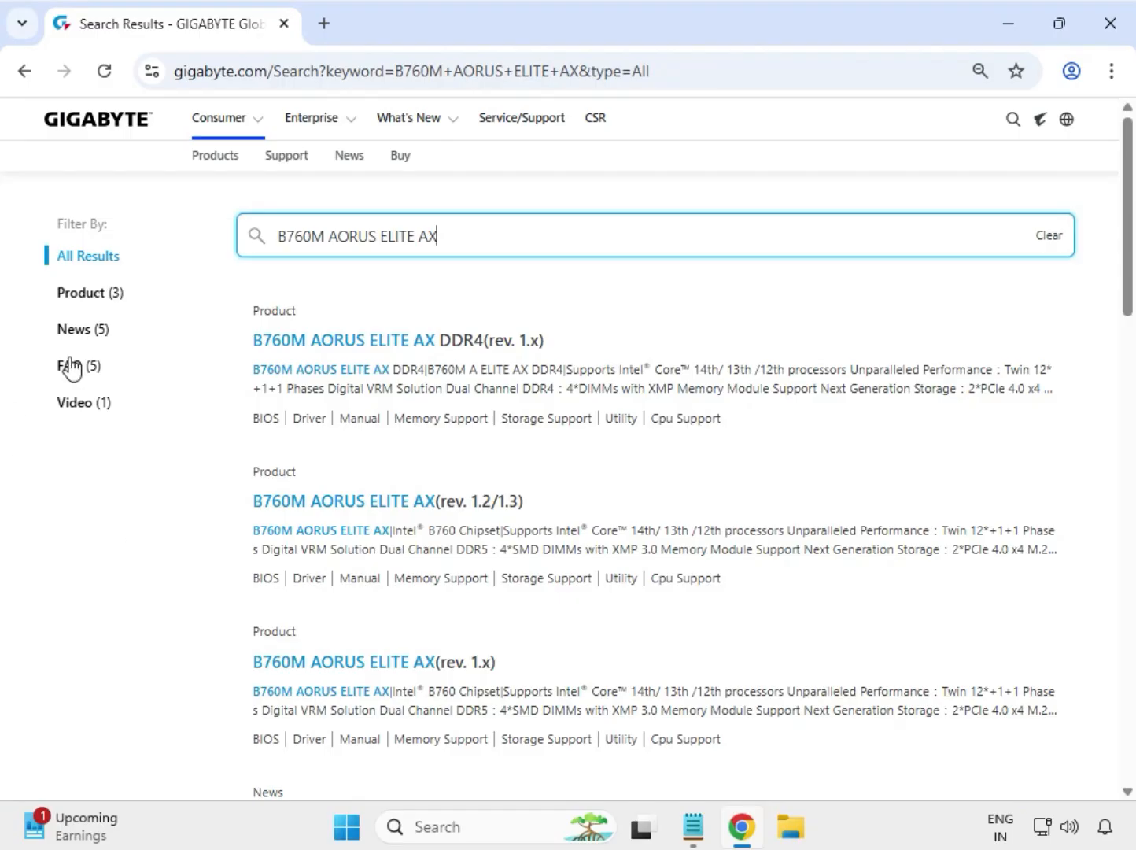
click(109, 295)
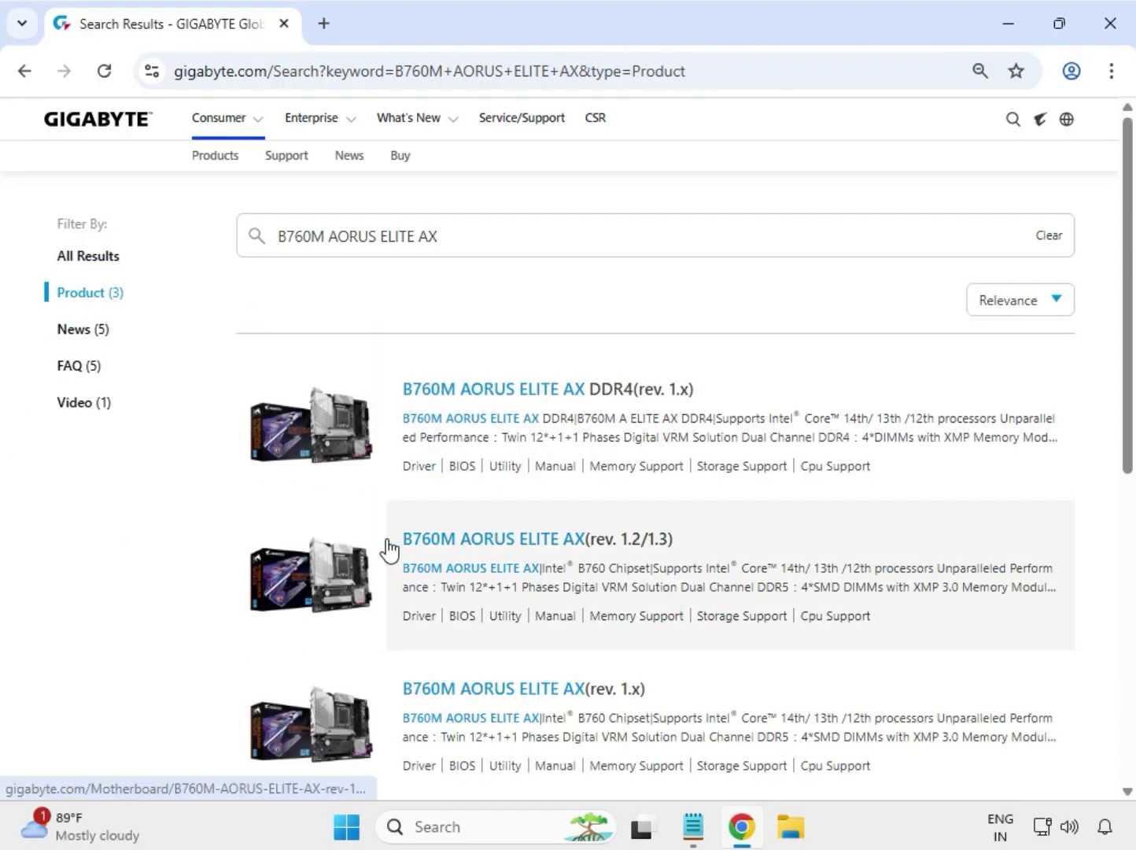
click(539, 544)
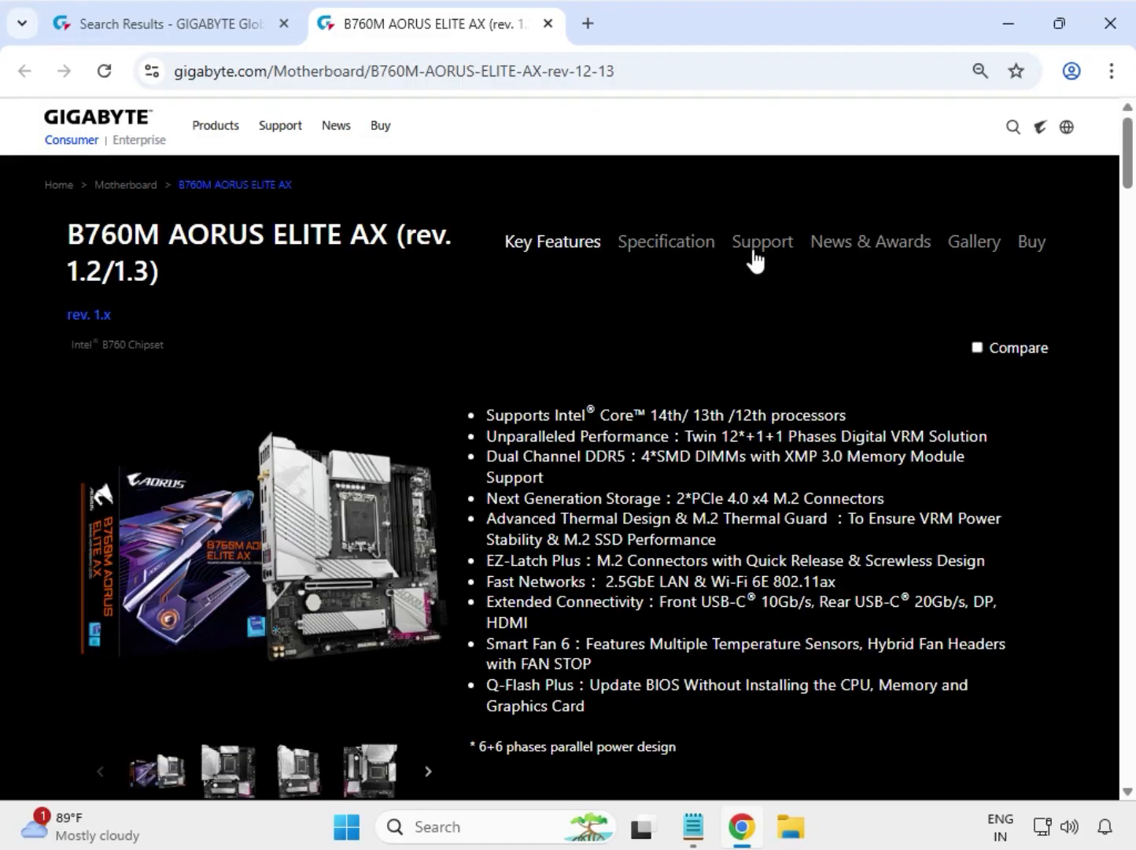
click(753, 259)
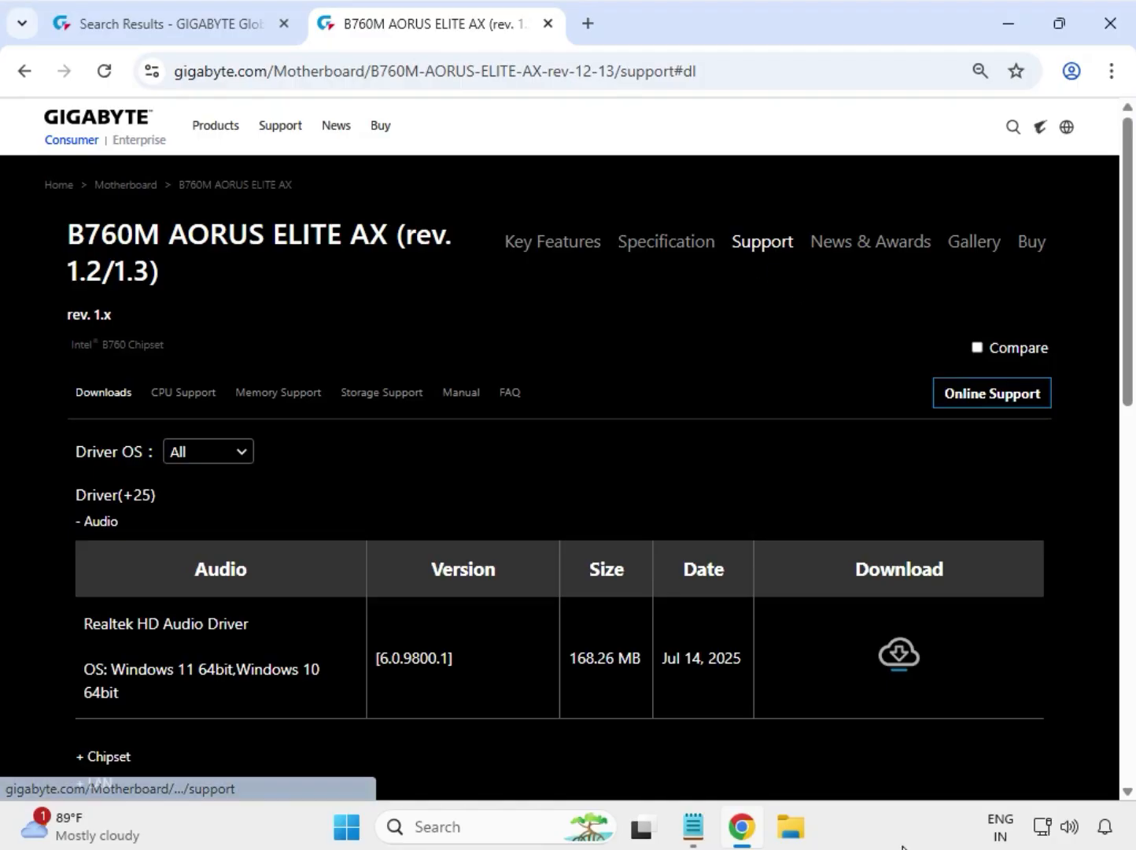
Set the driver OS to Windows 11 64bit and download the Realtek HD Audio Driver version 6.0.9800.1.
click(198, 452)
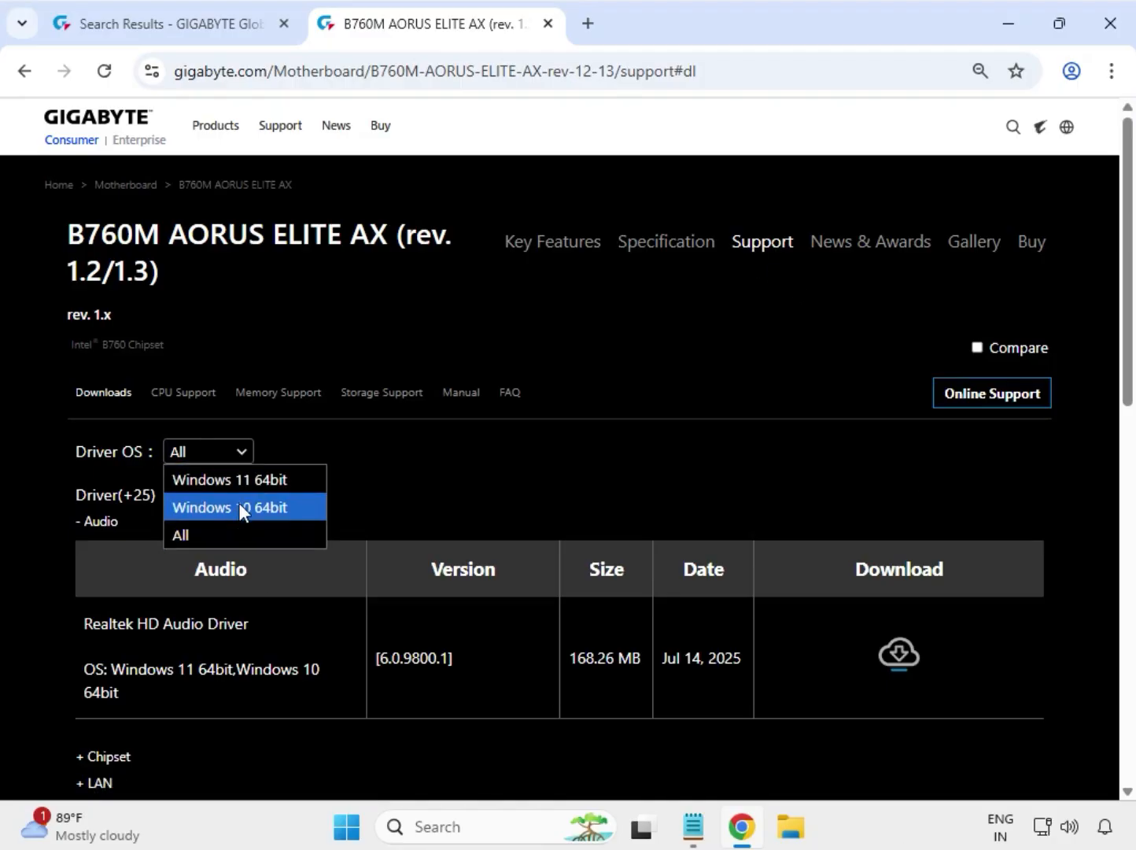
click(244, 479)
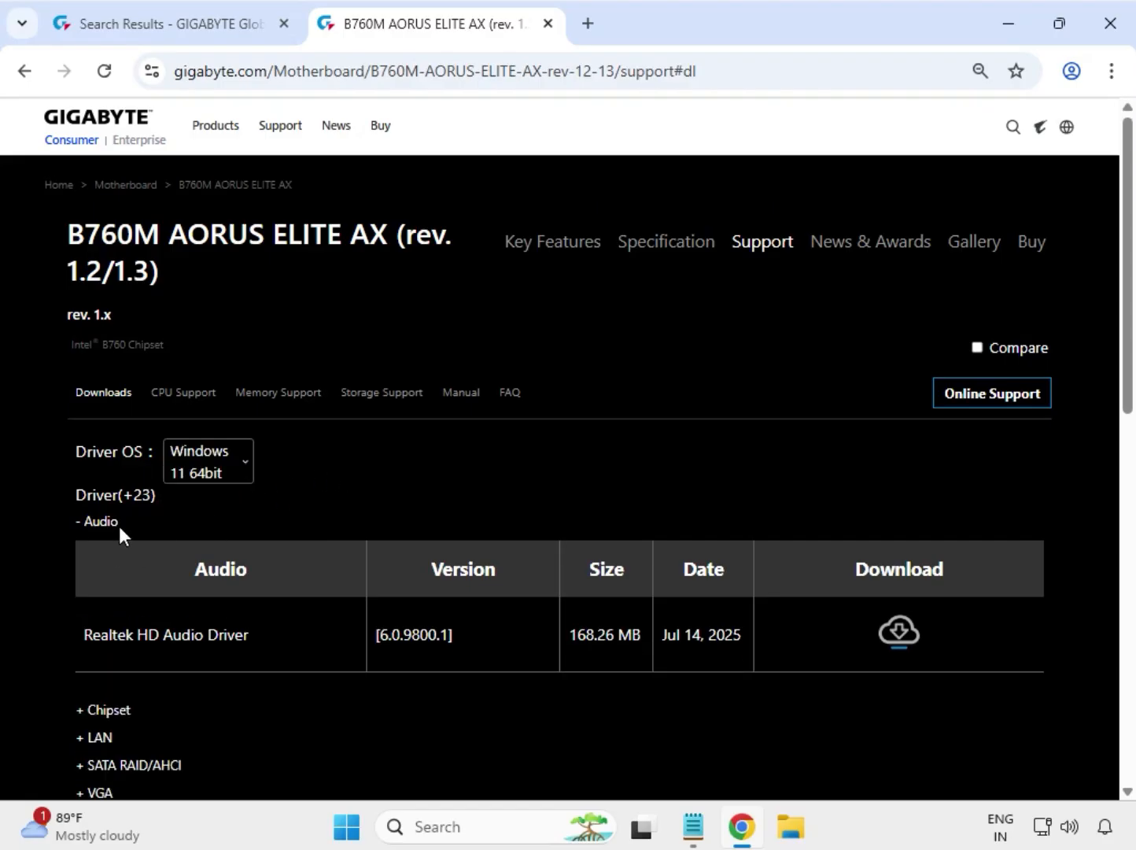
drag(119, 526, 51, 526)
drag(127, 630, 451, 655)
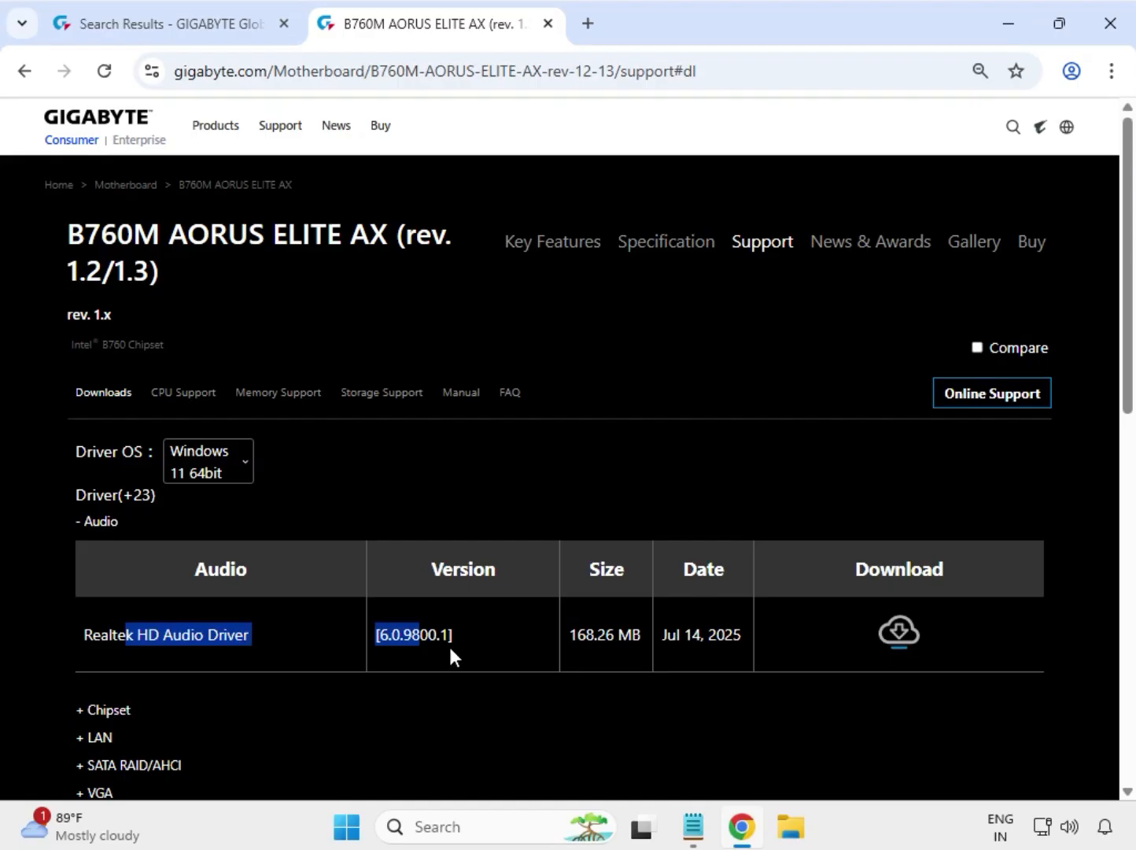
click(904, 634)
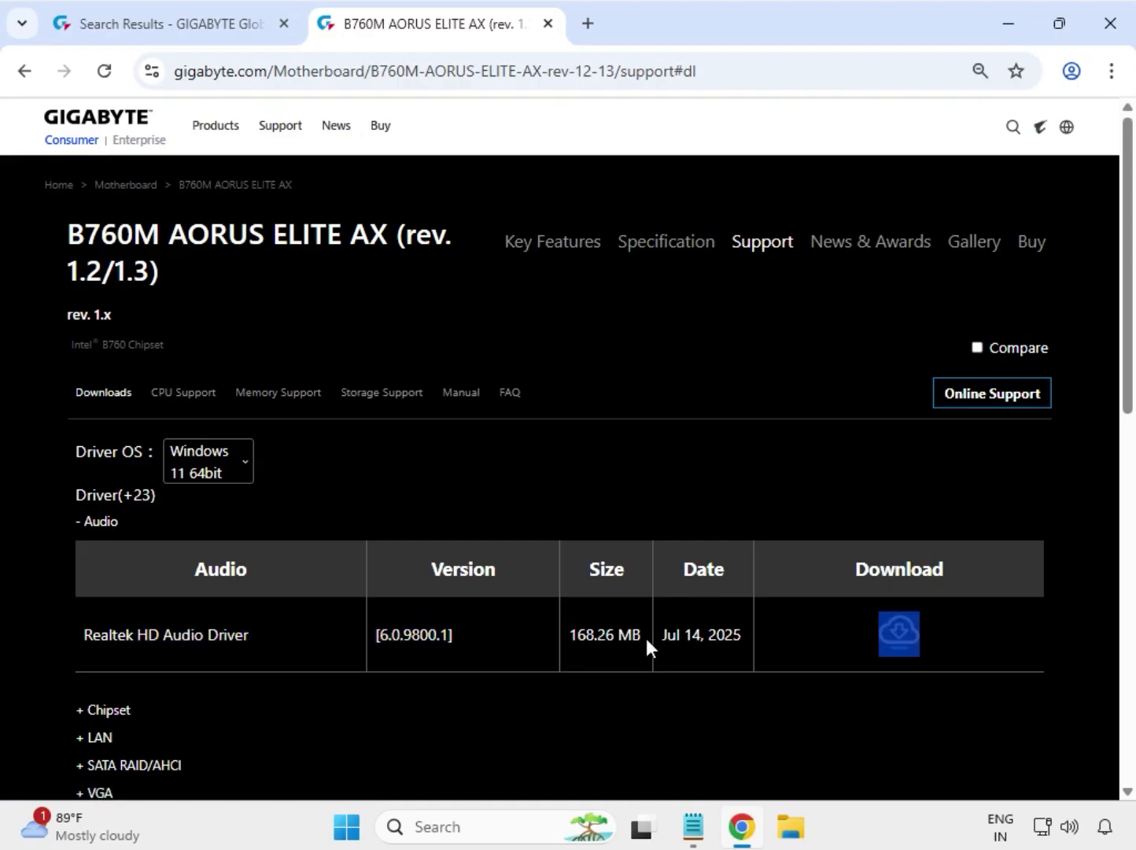
drag(646, 639, 491, 646)
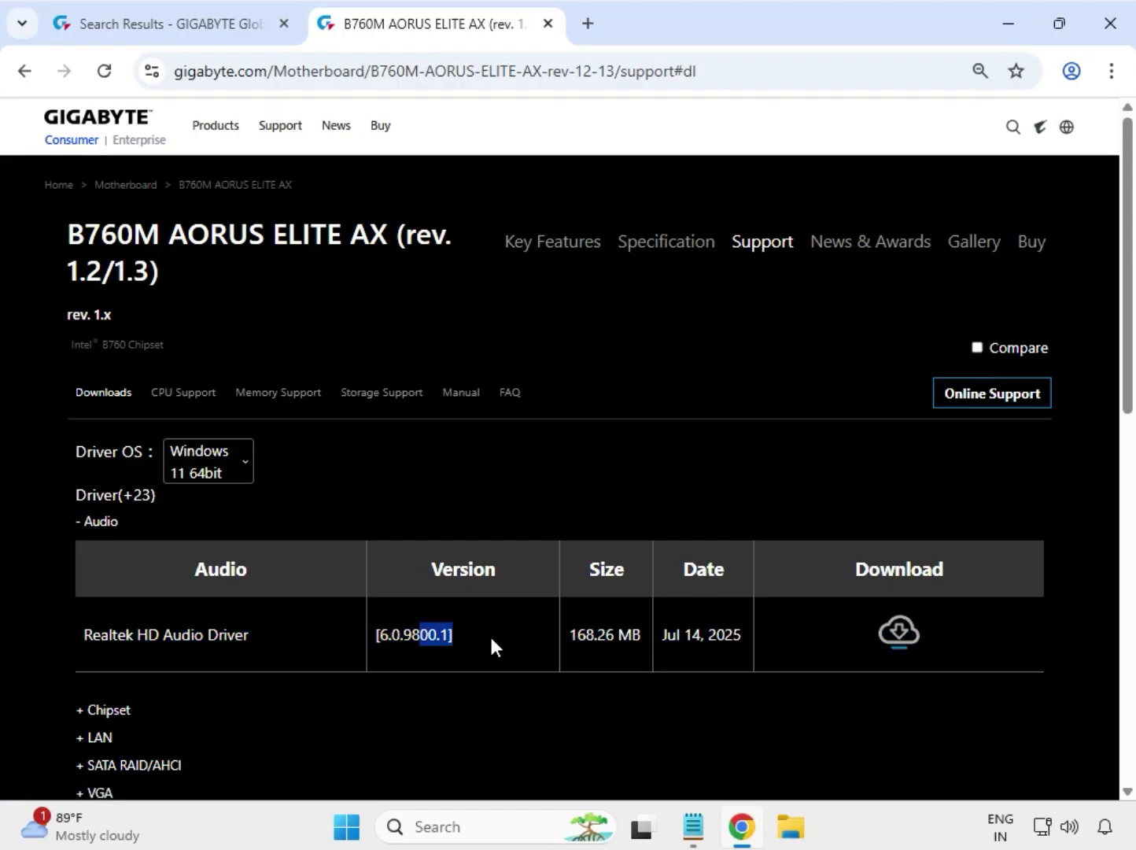
click(897, 633)
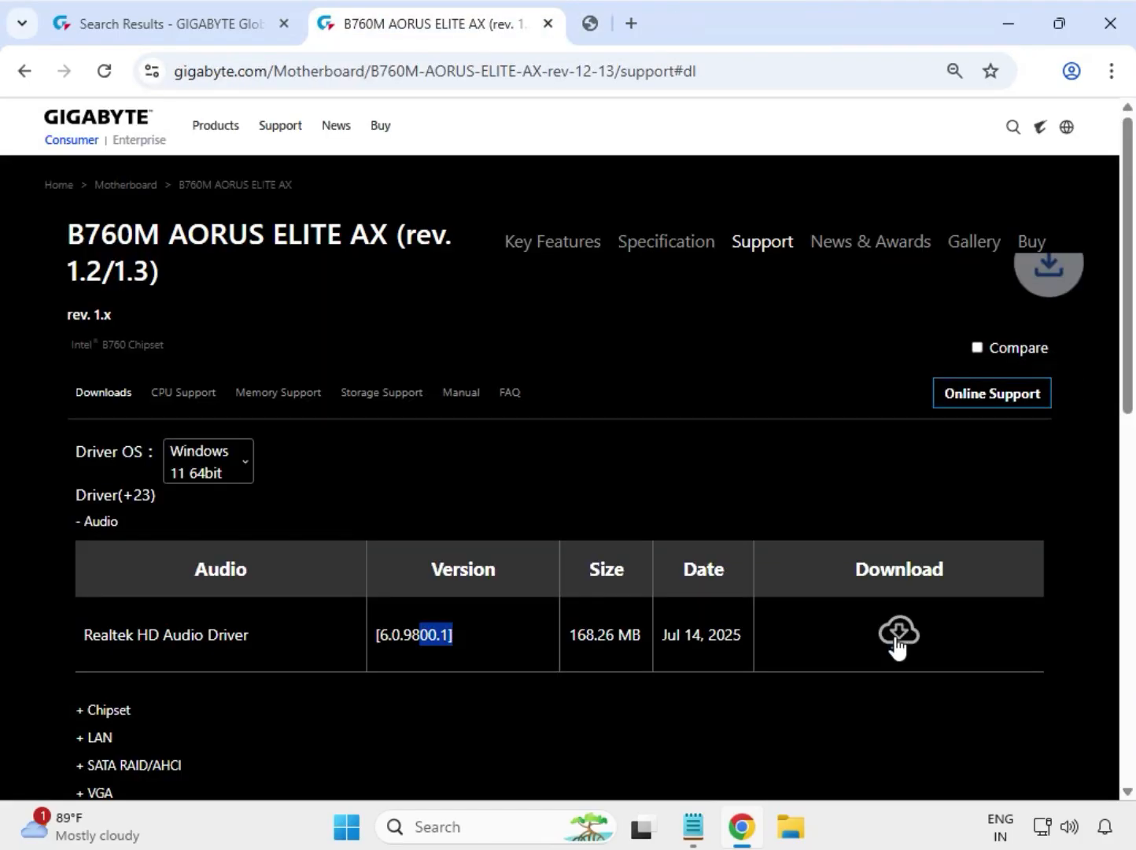
click(1032, 71)
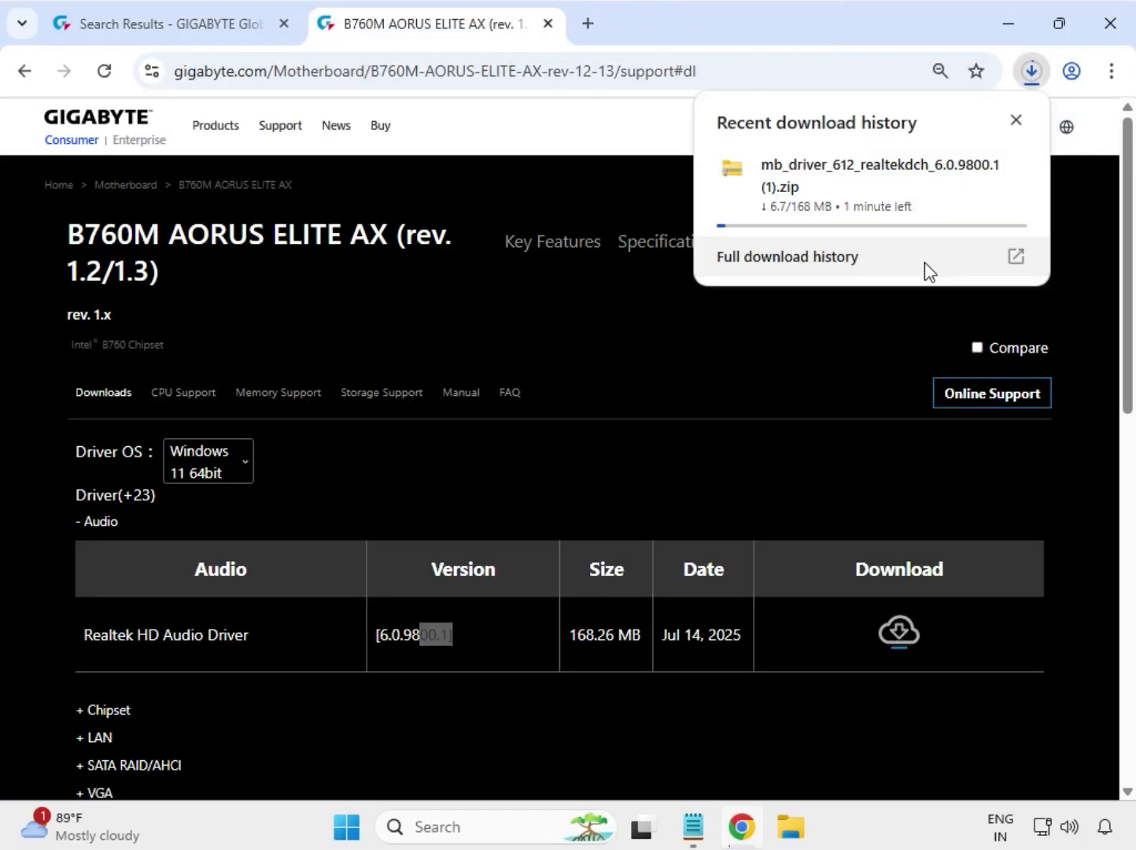
click(98, 641)
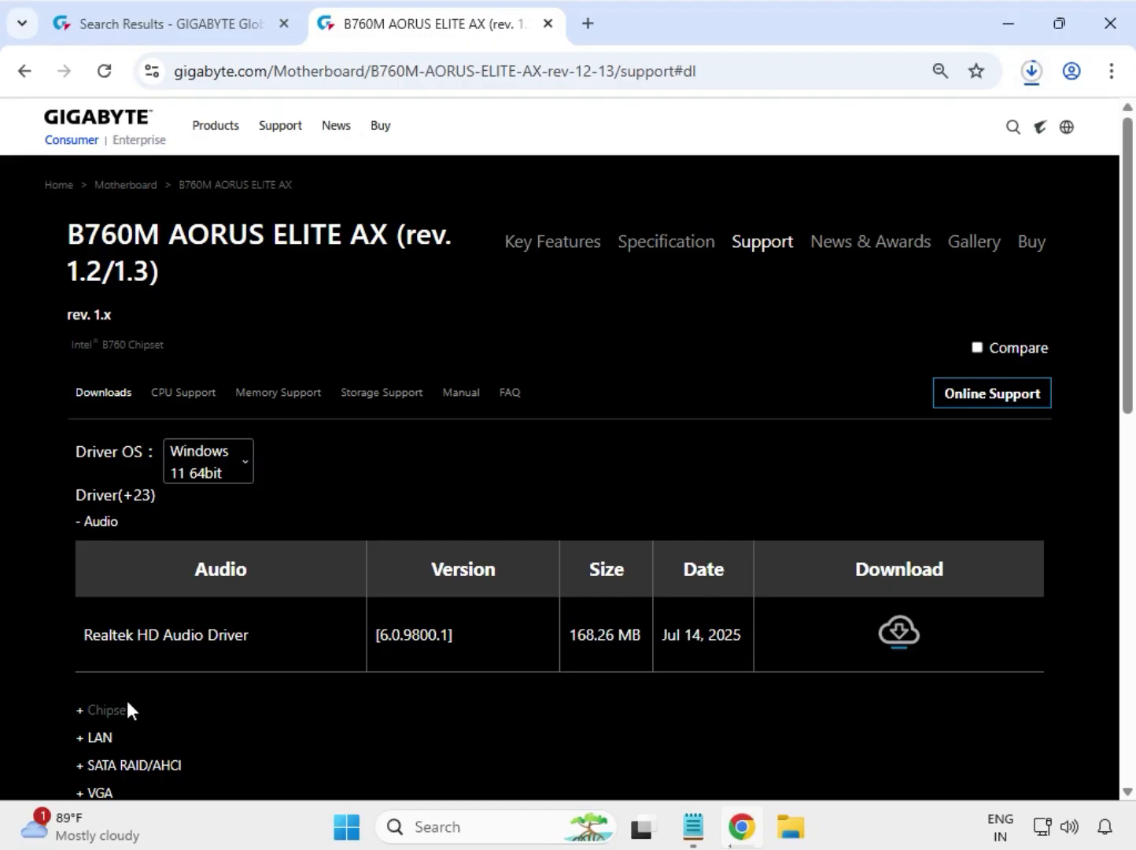
Download the Intel Serial I/O driver version 30.100.2221.20 from the Chipset driver list.
click(107, 710)
scroll(152, 676, down, 5)
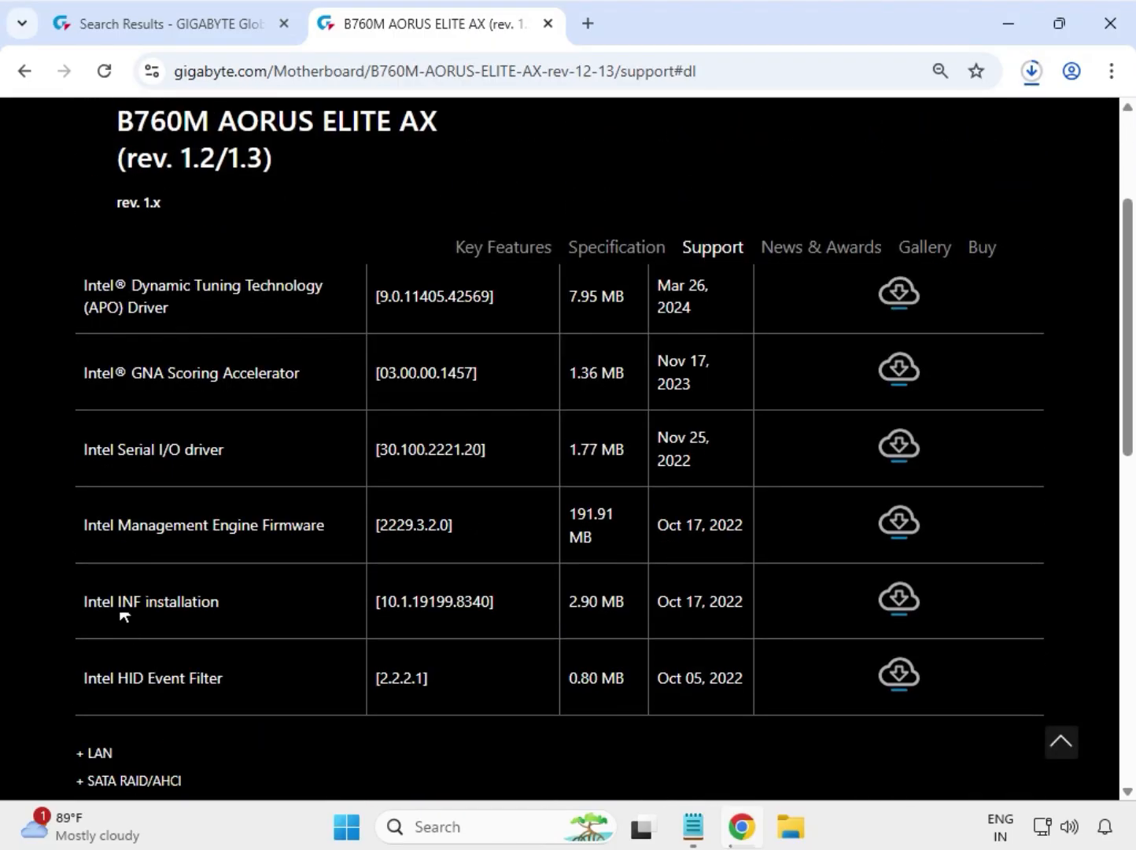
drag(118, 450, 218, 453)
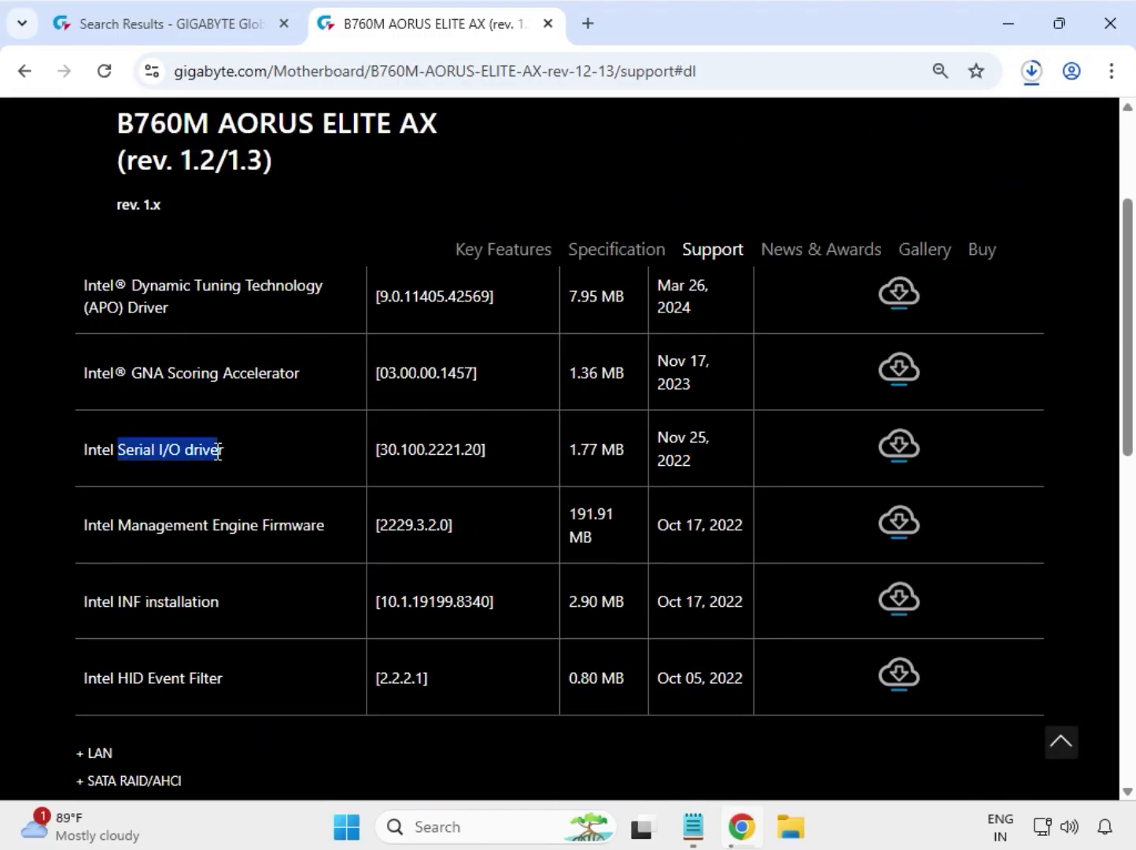
drag(130, 525, 380, 528)
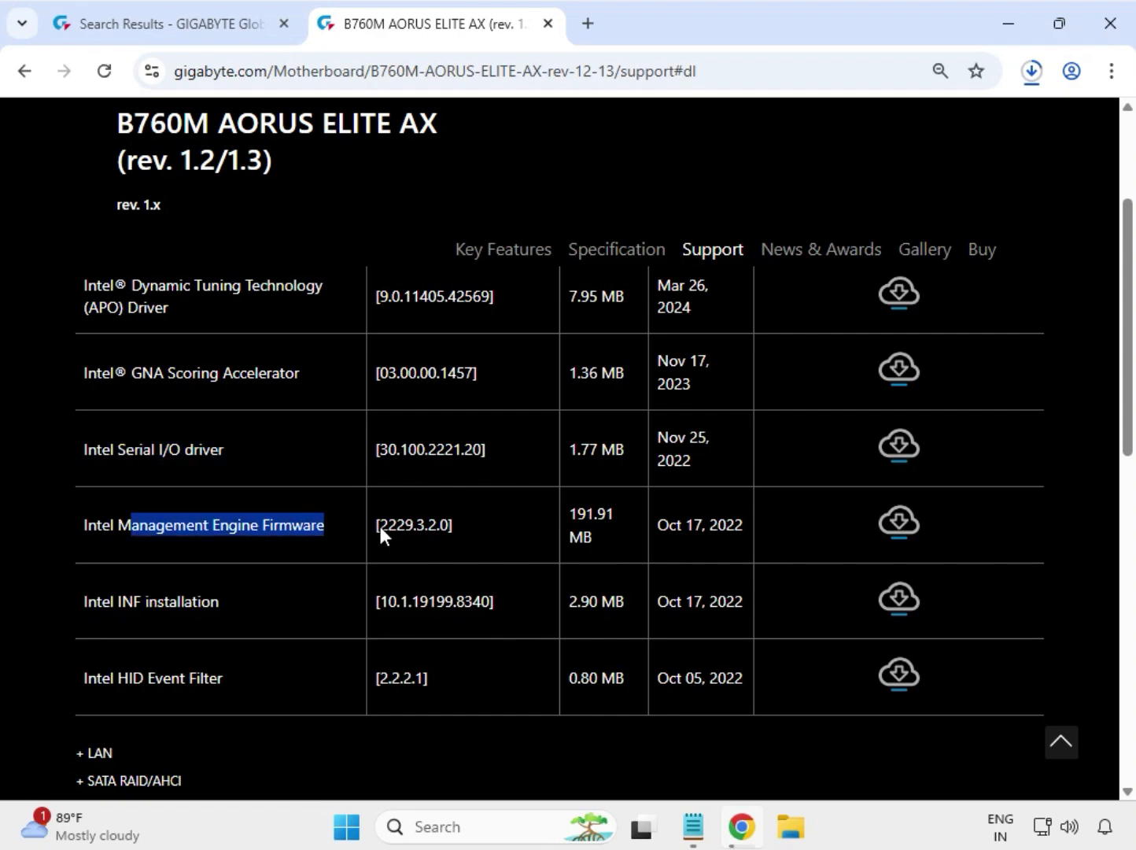
click(900, 444)
click(881, 441)
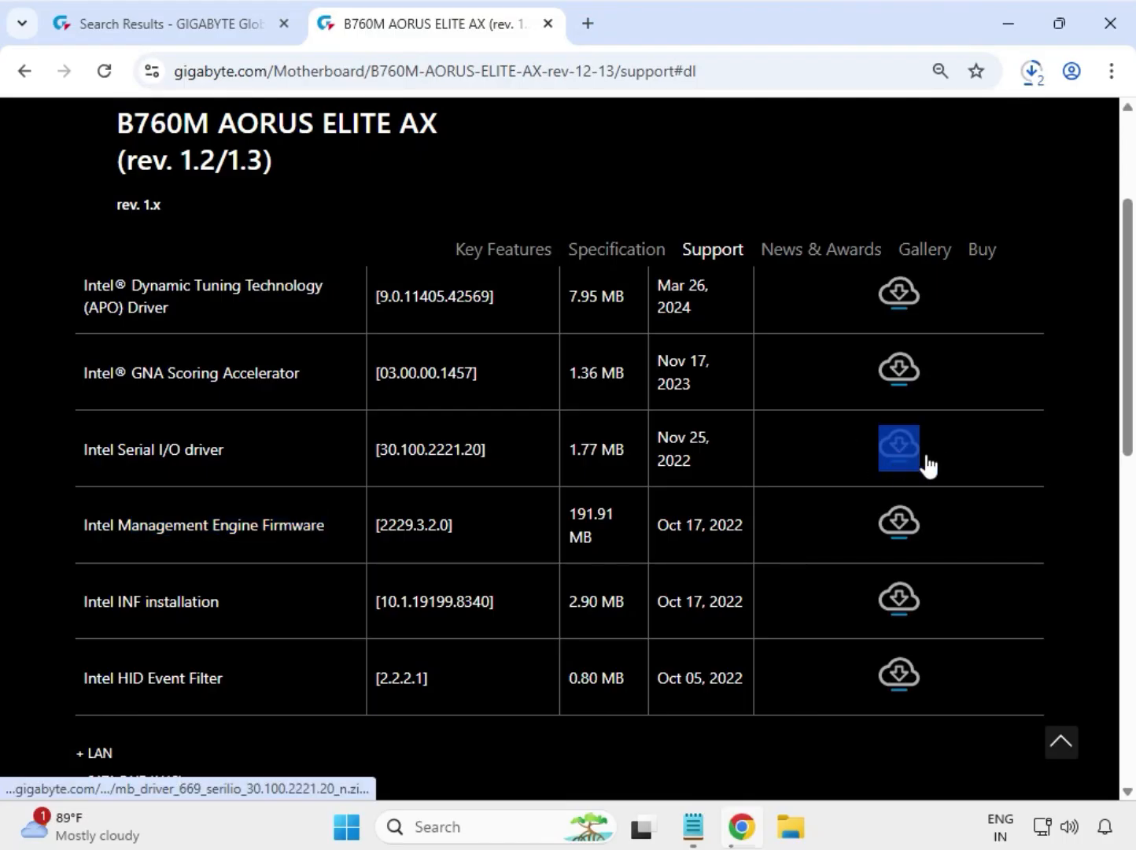
Expand the LAN drivers and download the Realtek LAN Driver version 11.24.0318.2025.
scroll(454, 575, down, 3)
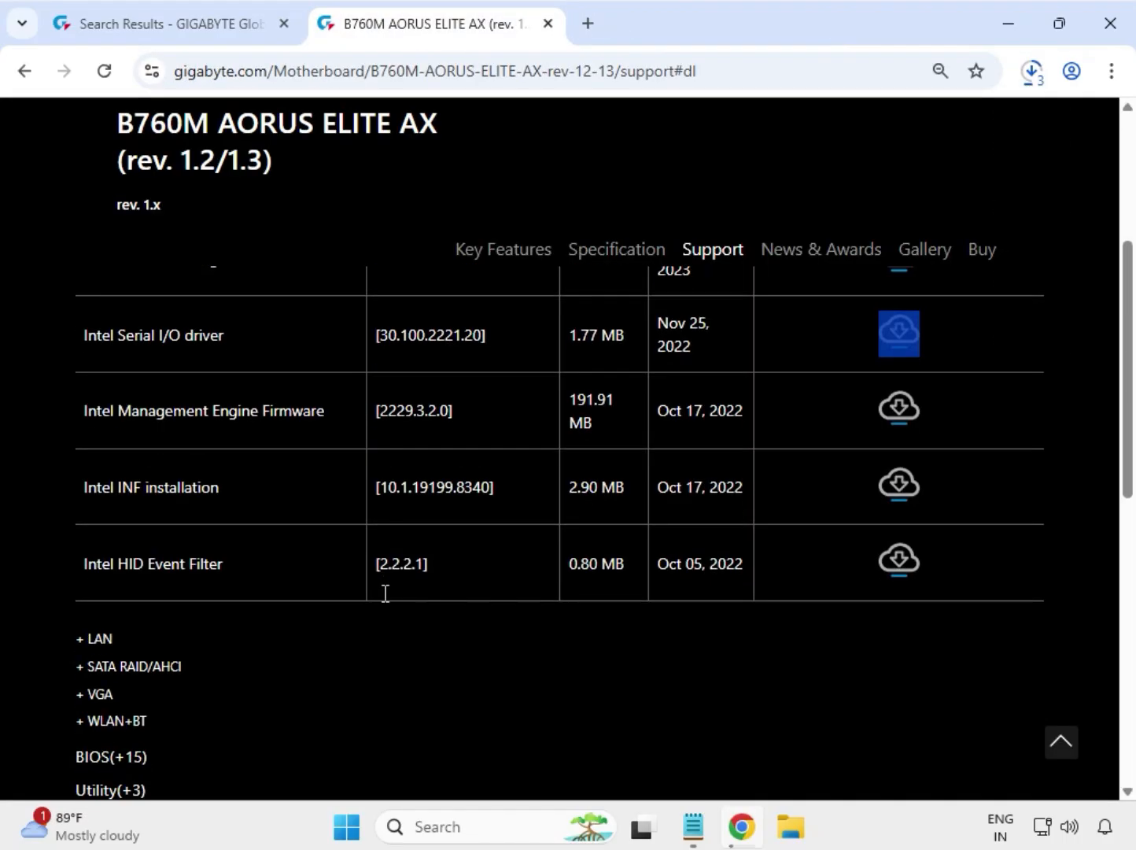
click(85, 530)
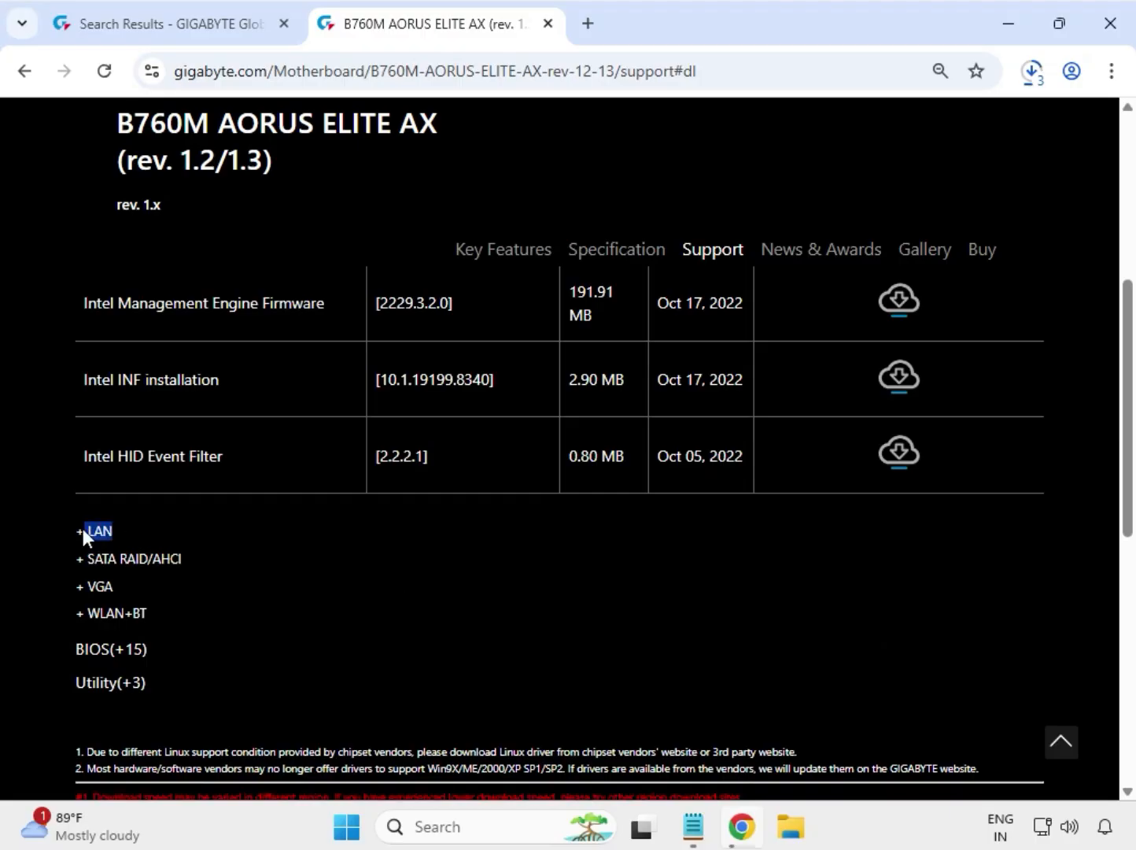
scroll(84, 527, down, 1)
scroll(84, 529, up, 4)
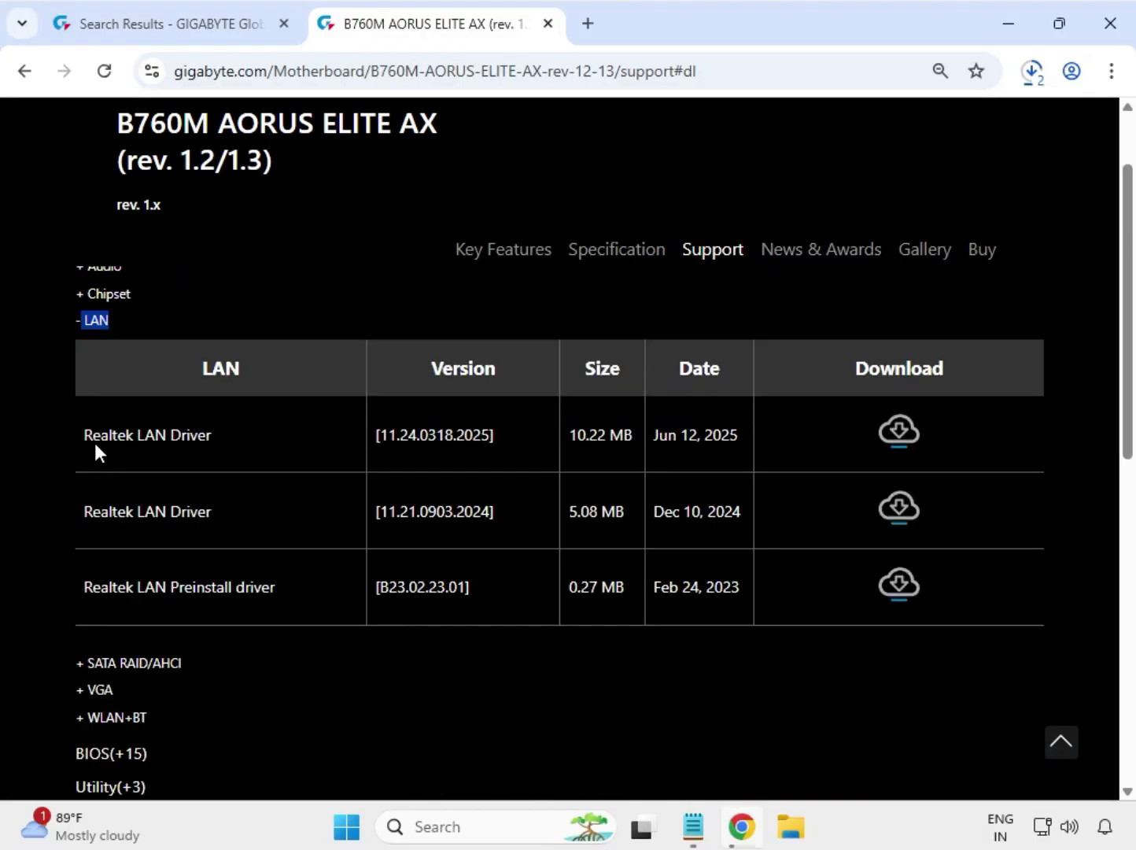
drag(87, 435, 883, 431)
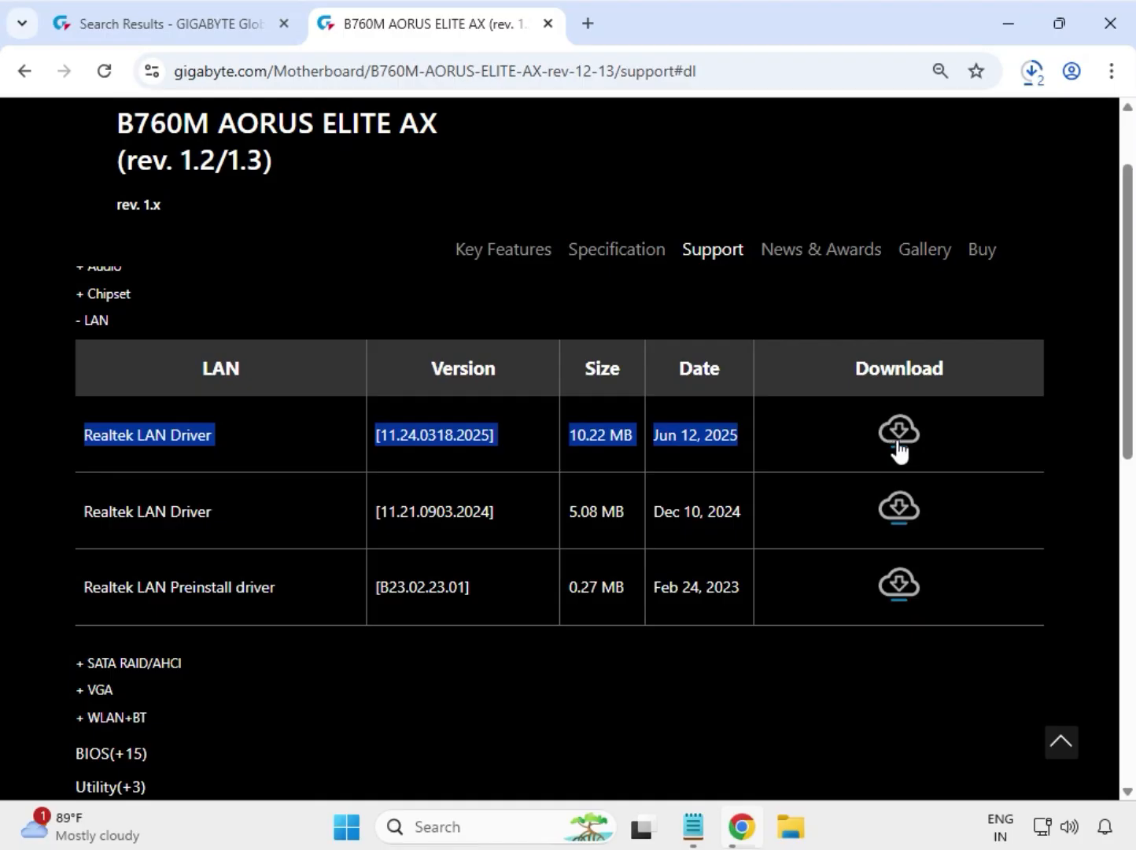
click(899, 444)
Expand the VGA drivers and download the Intel Graphic Driver version 31.0.101.3302.
drag(118, 690, 75, 686)
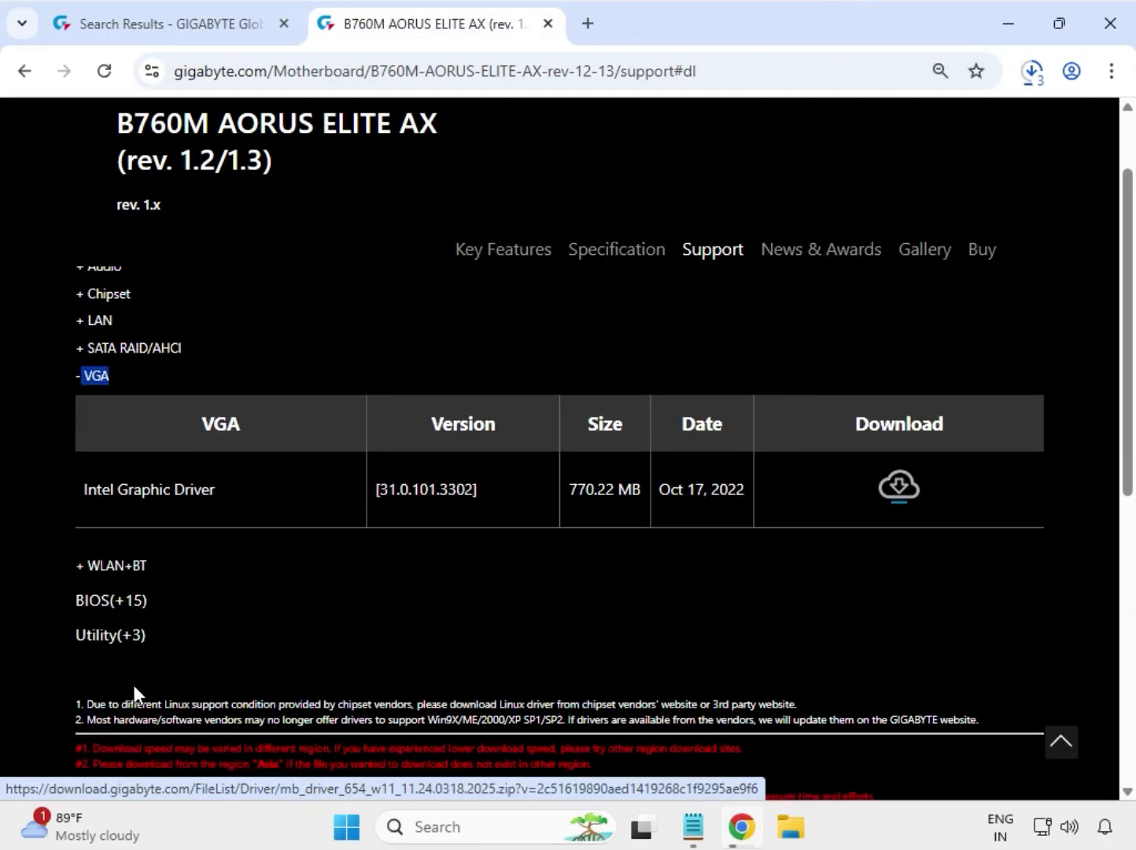
scroll(127, 637, up, 3)
scroll(168, 700, down, 1)
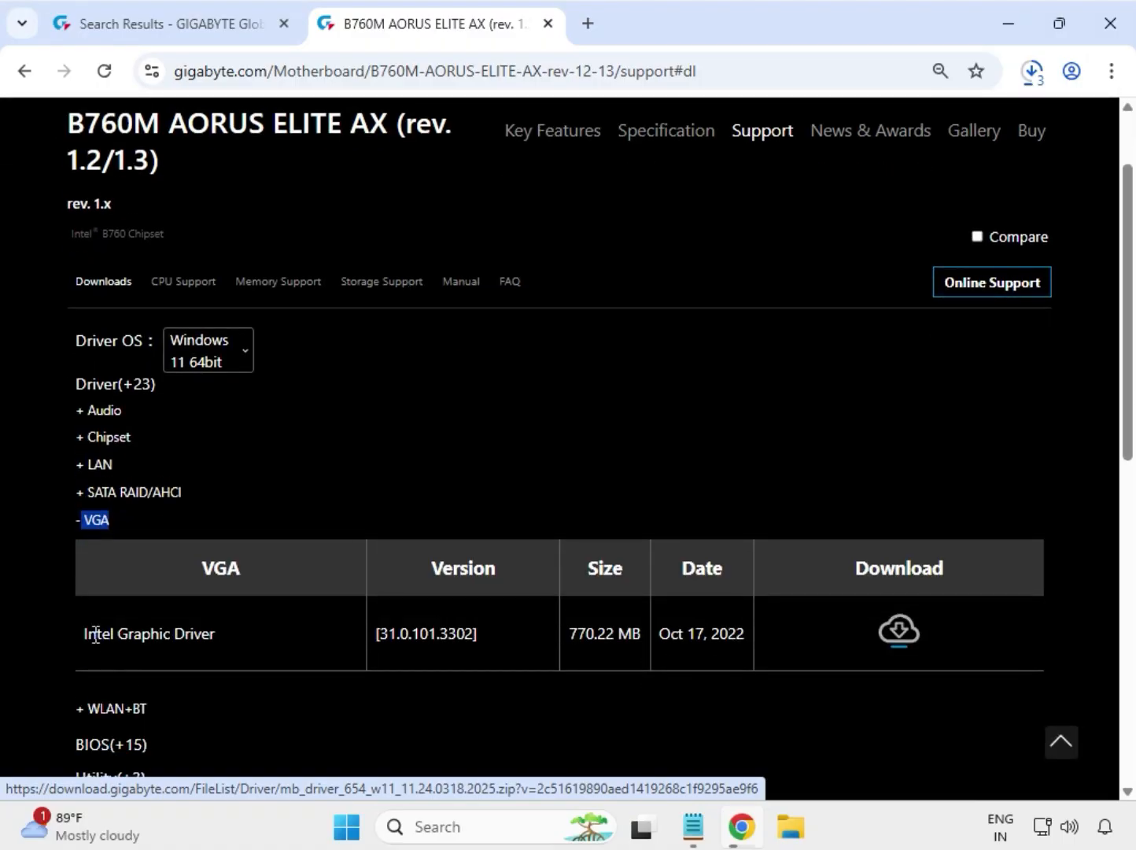
drag(95, 635, 698, 636)
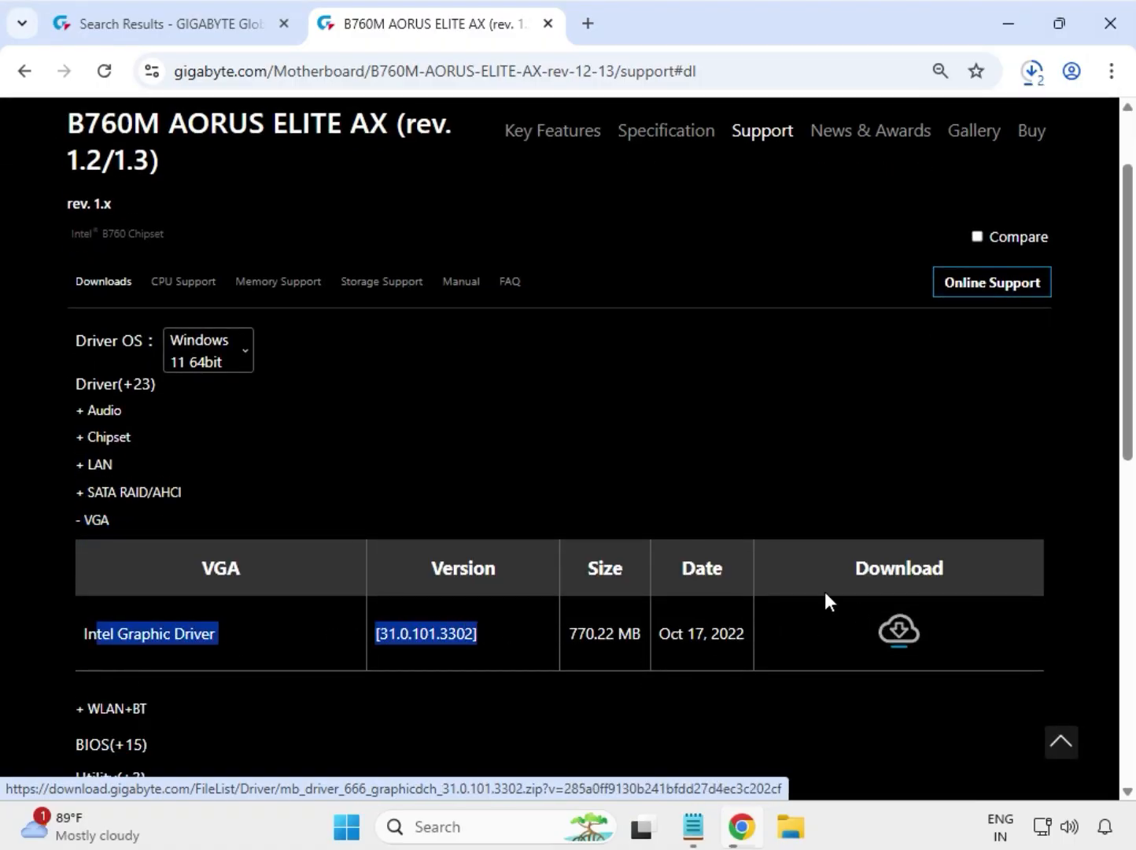
click(874, 608)
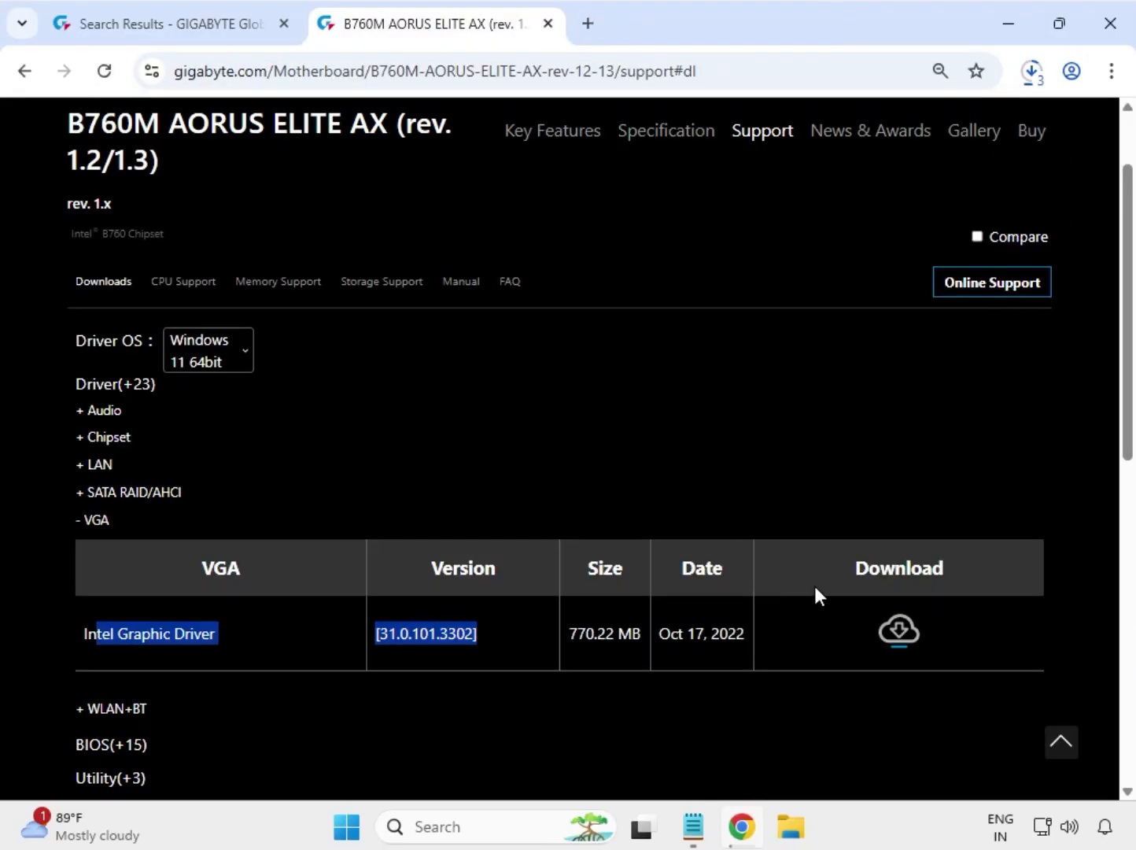
Expand the WLAN+BT drivers and download the Intel Bluetooth Driver 23.140.0.5 and the Intel WIFI driver 23.130.0.6.
click(127, 710)
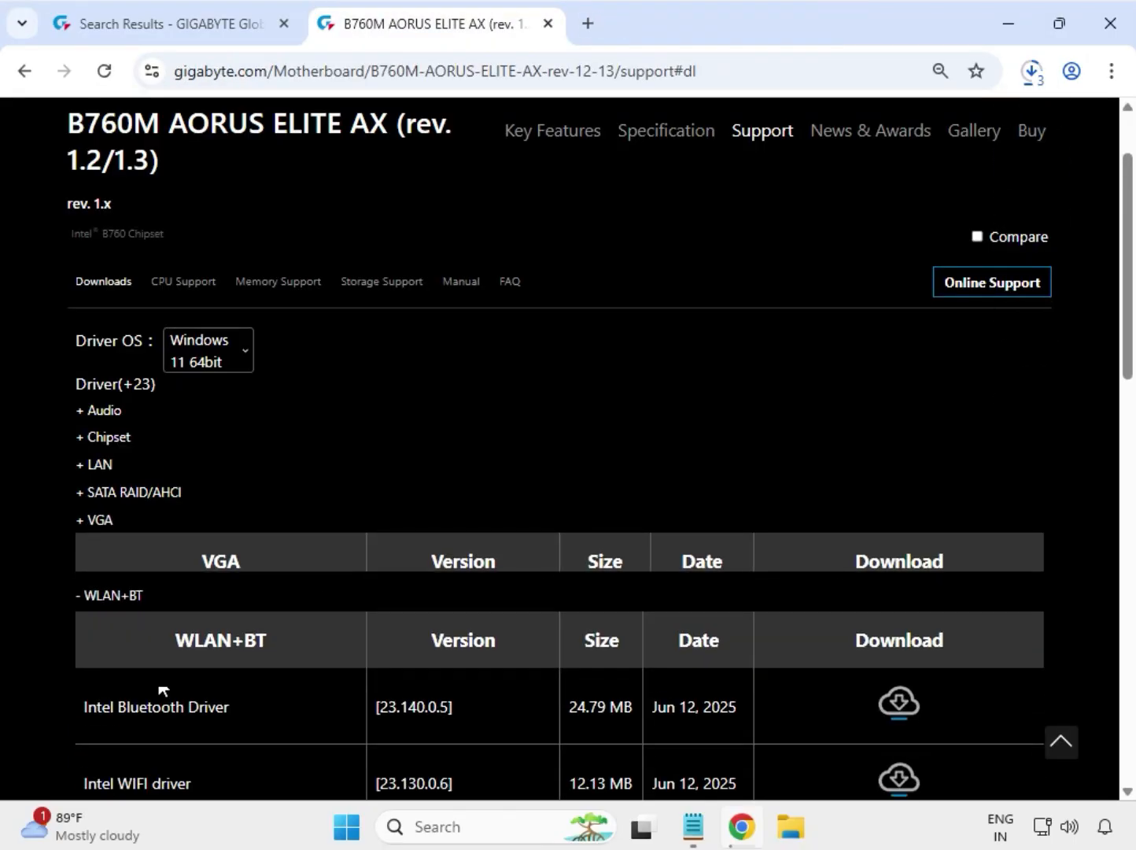
drag(130, 670, 230, 665)
click(165, 728)
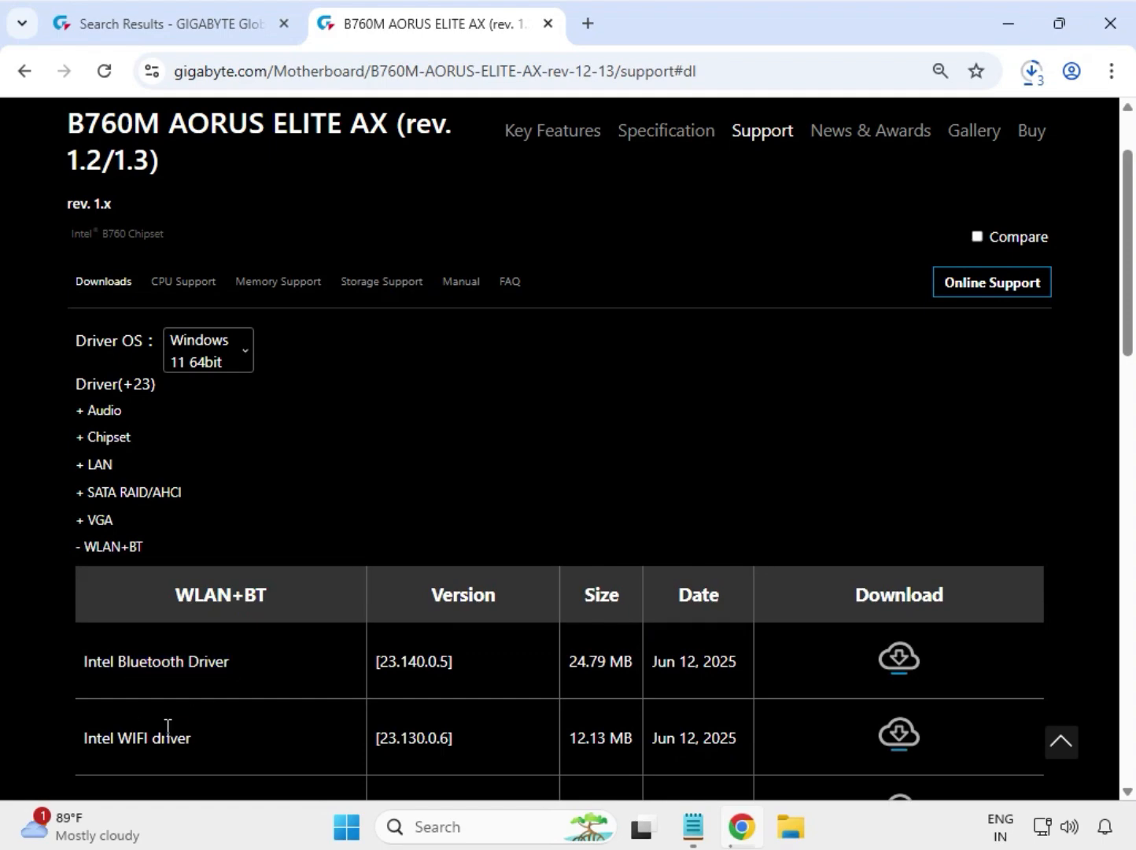
drag(132, 738, 191, 738)
click(891, 661)
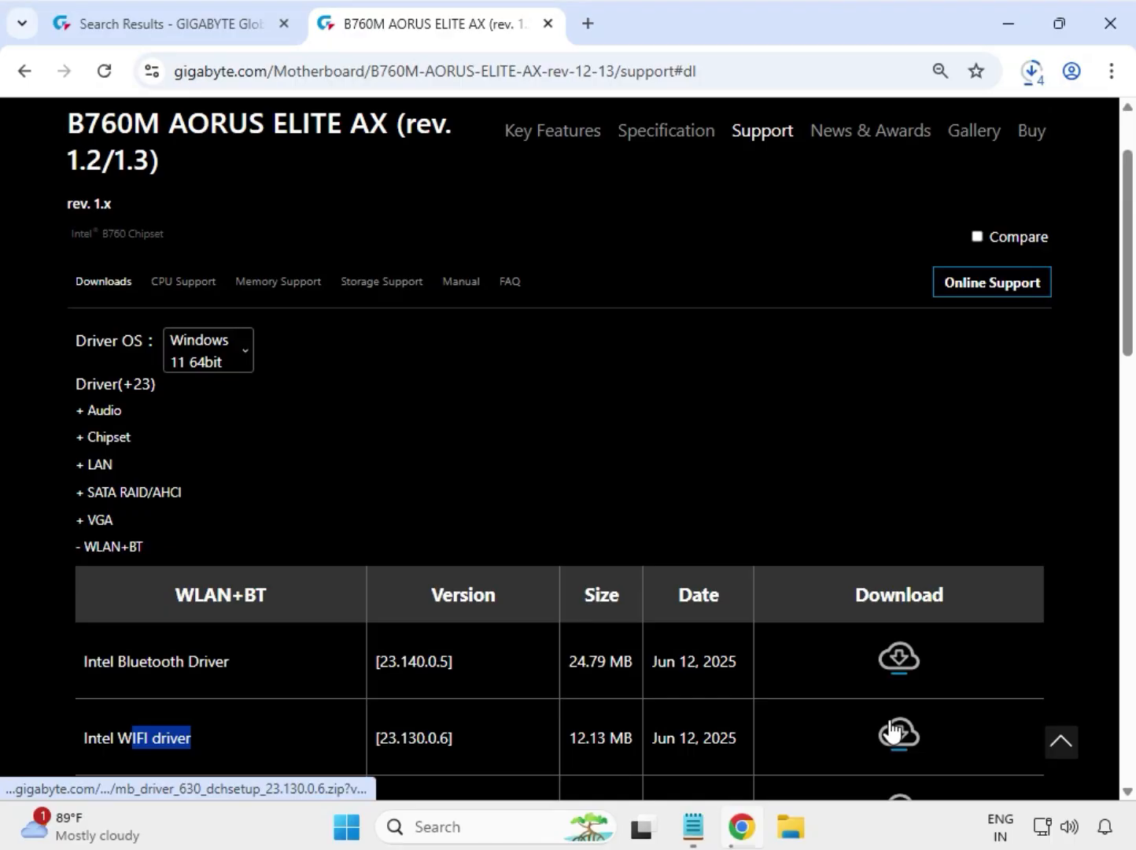
click(892, 731)
Open the browser's download history and show the mb_driver_630_dchsetup download in its folder.
click(1113, 80)
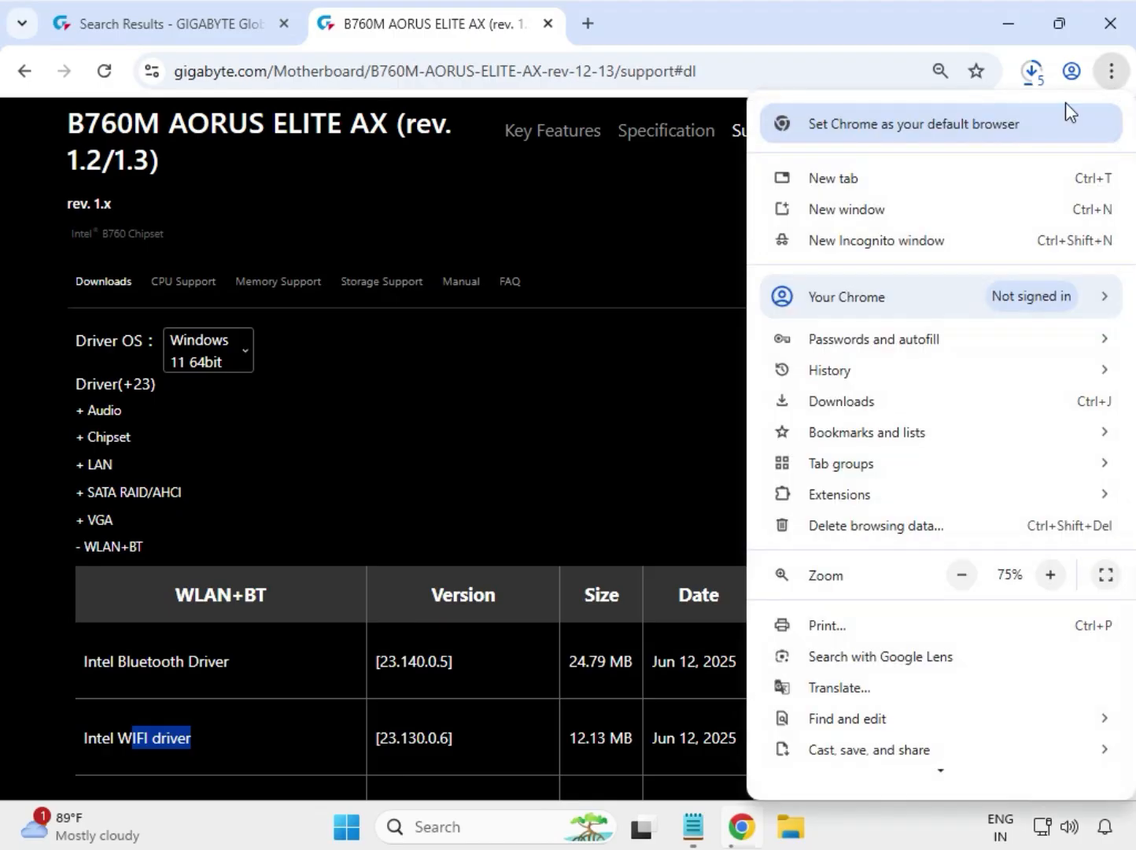
click(832, 405)
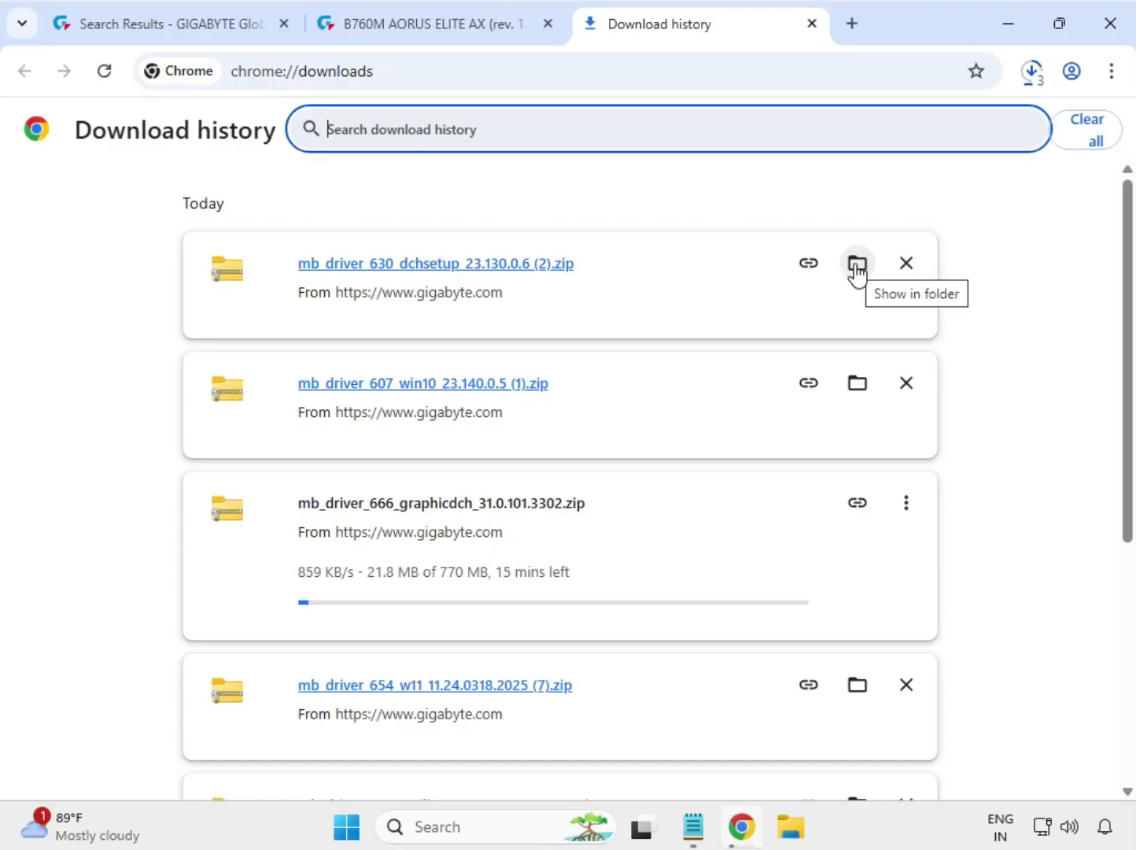
click(857, 267)
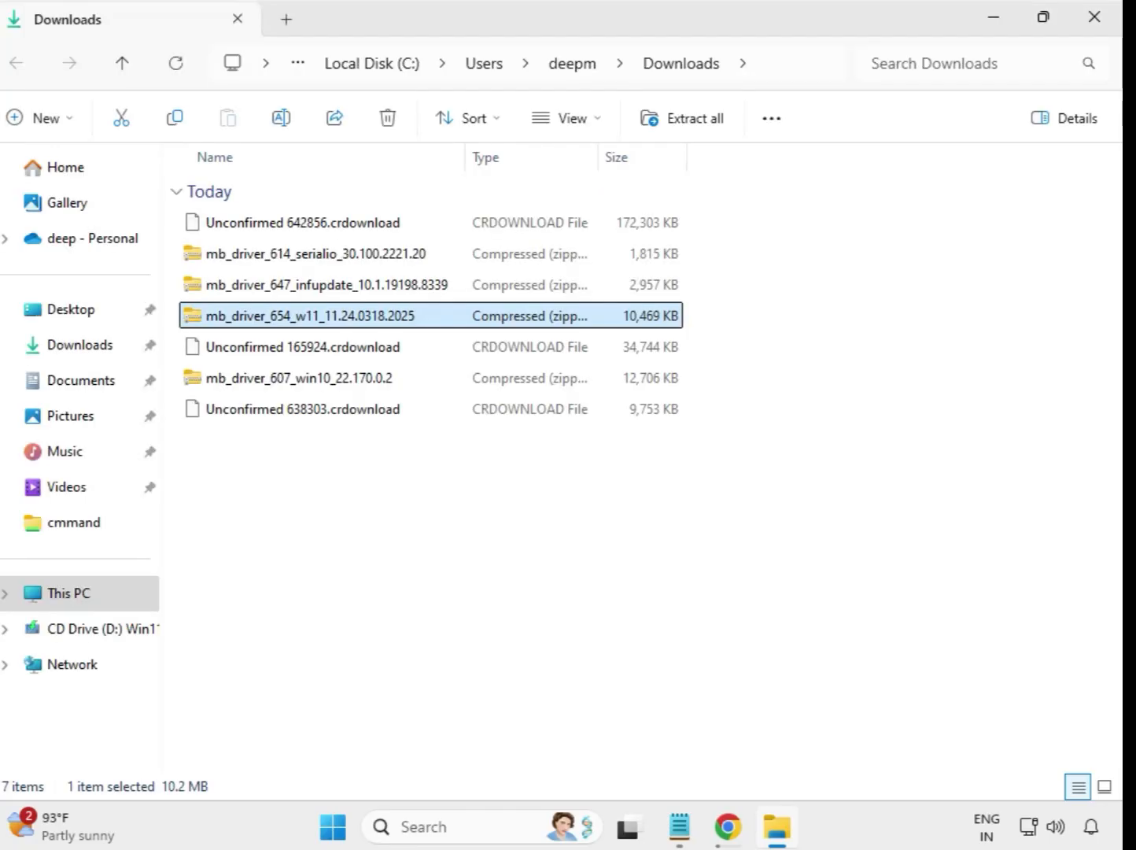
drag(413, 502, 388, 226)
click(604, 524)
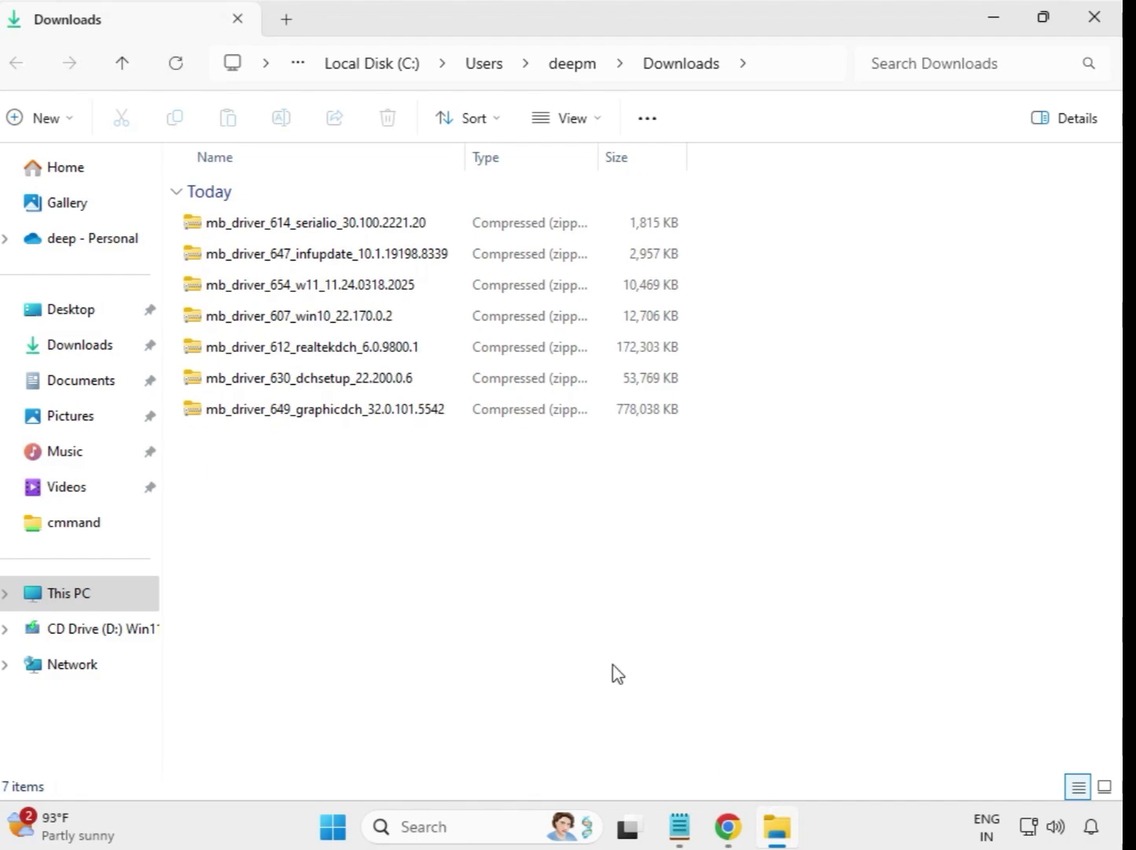
Extract the mb_driver_614_serialio_30.100.2221.20 archive to the suggested folder in Downloads and show the extracted files.
click(293, 228)
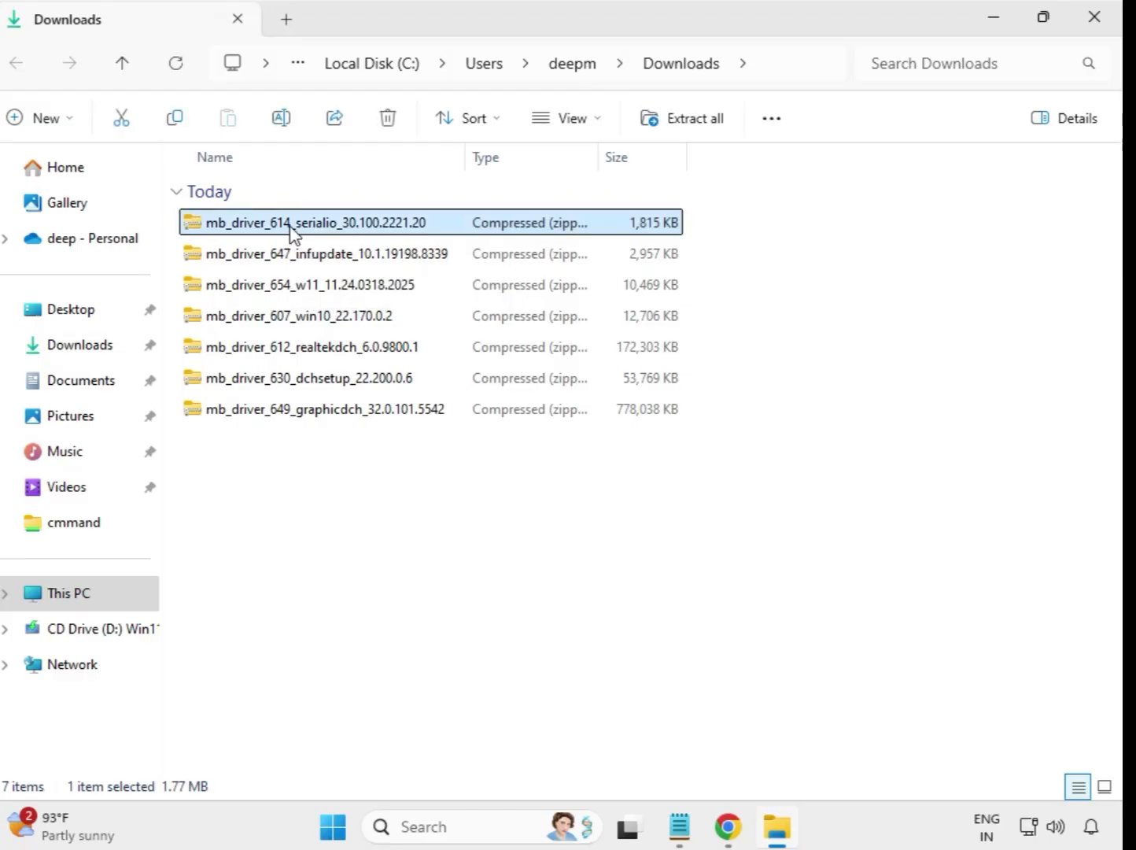
right_click(292, 230)
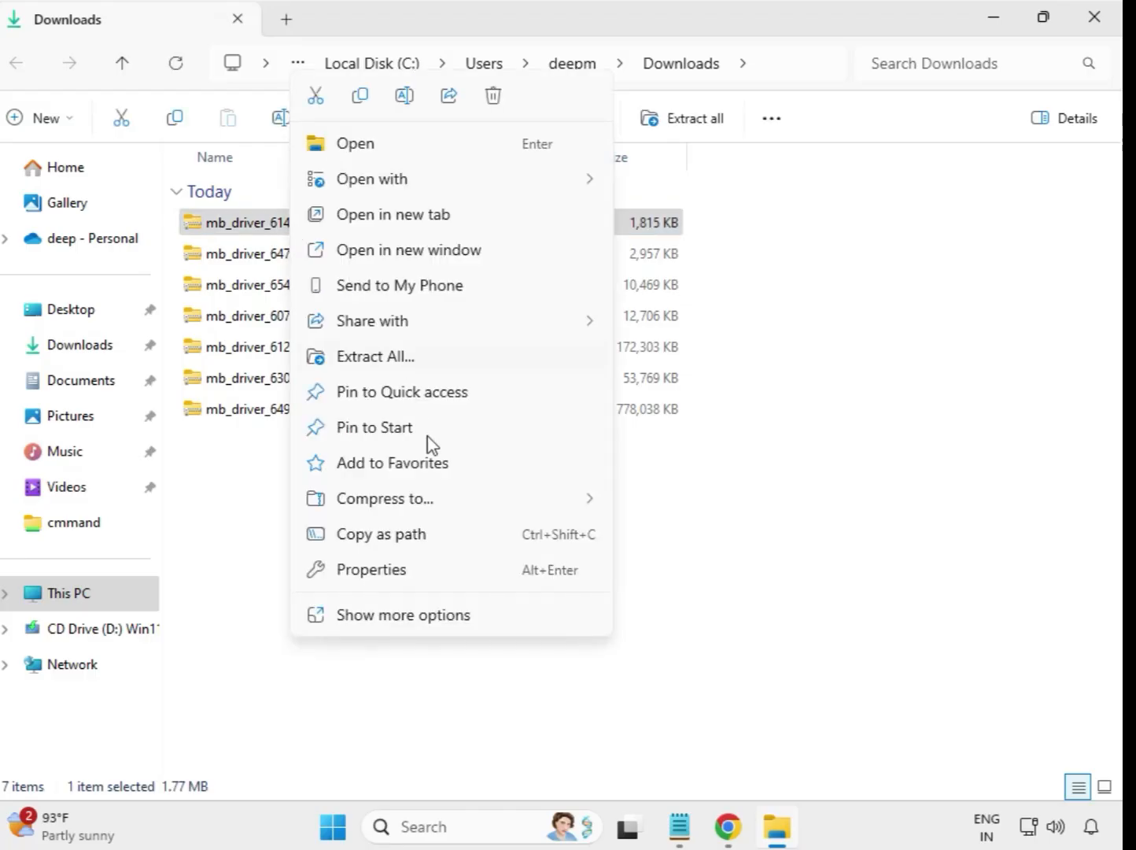
click(383, 363)
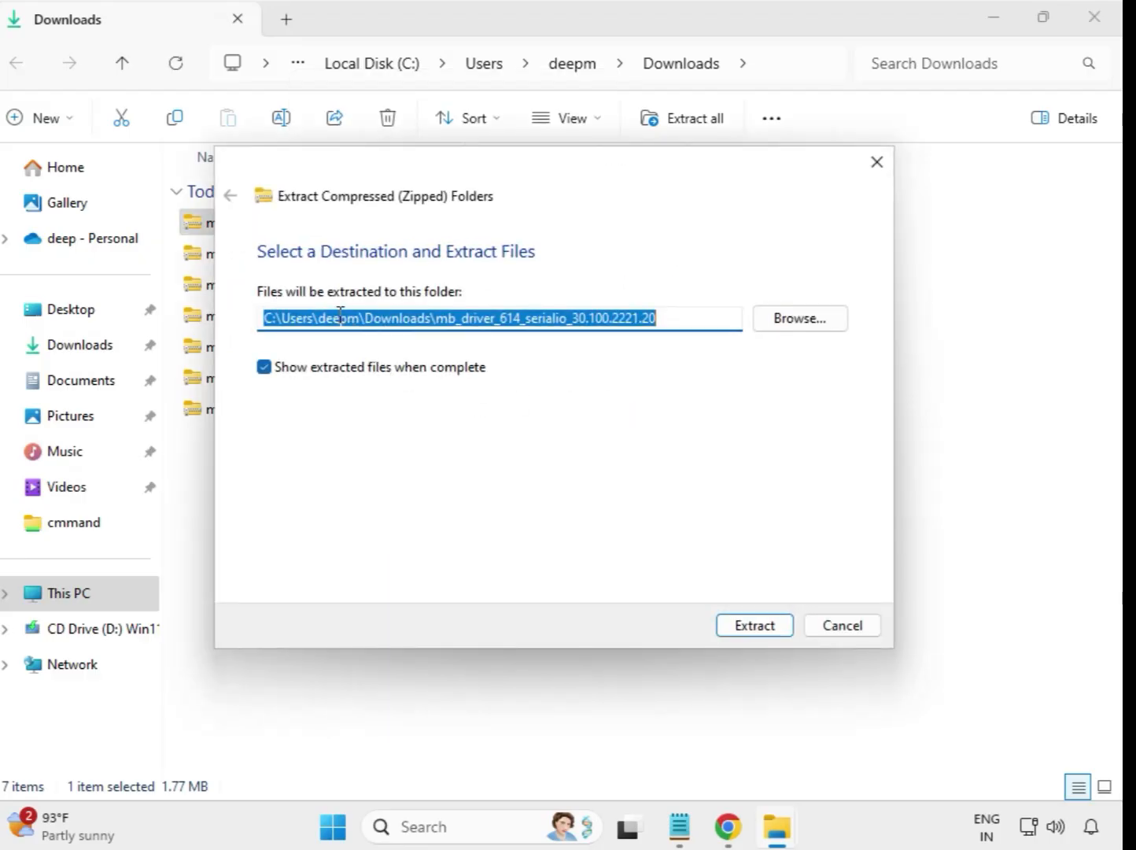
click(765, 626)
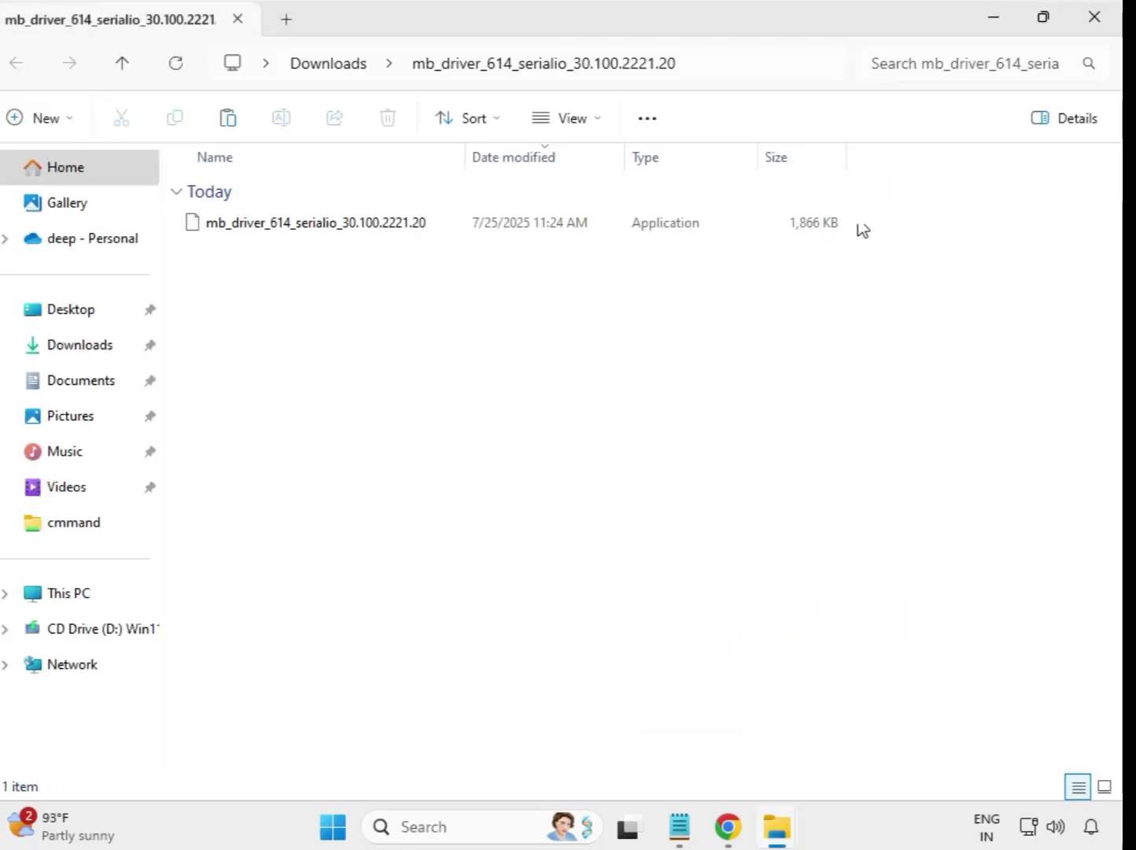
Extract the mb_driver_647_infupdate_10.1.19198.8339 archive to the suggested folder in Downloads and return to the Downloads window.
click(1097, 24)
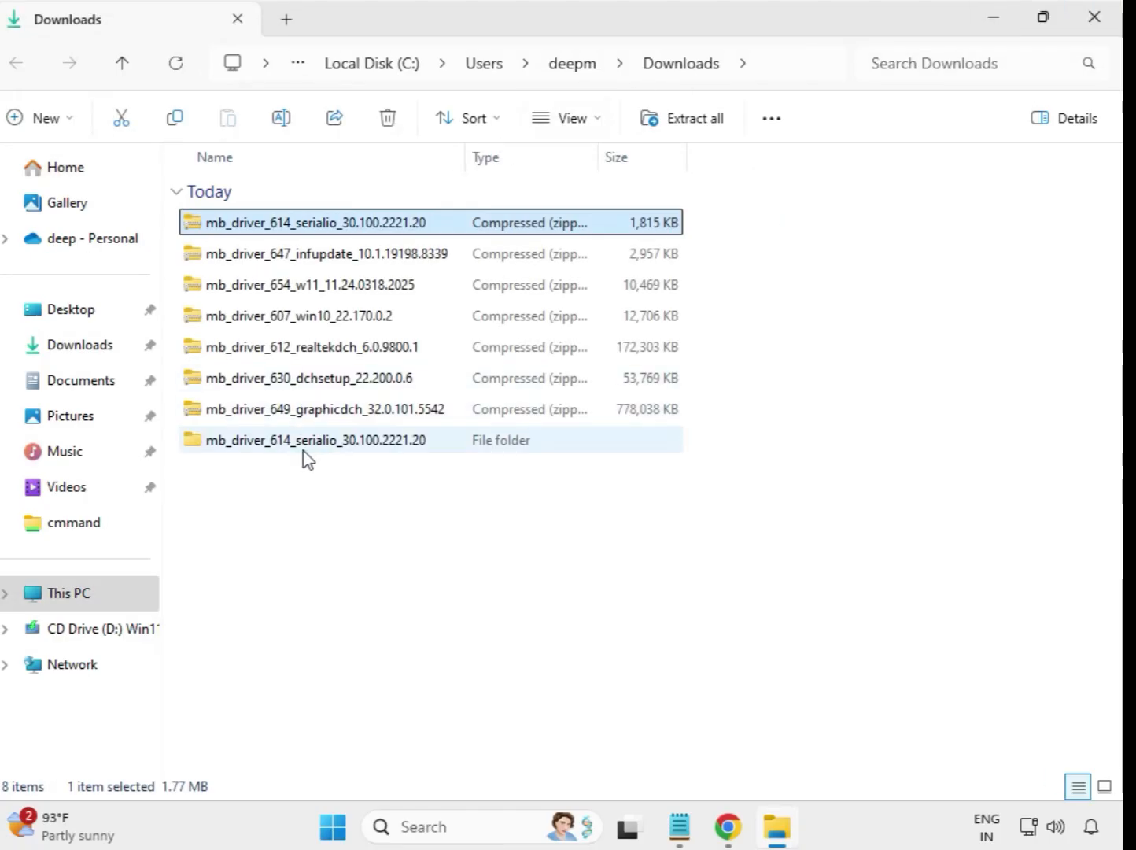
click(249, 447)
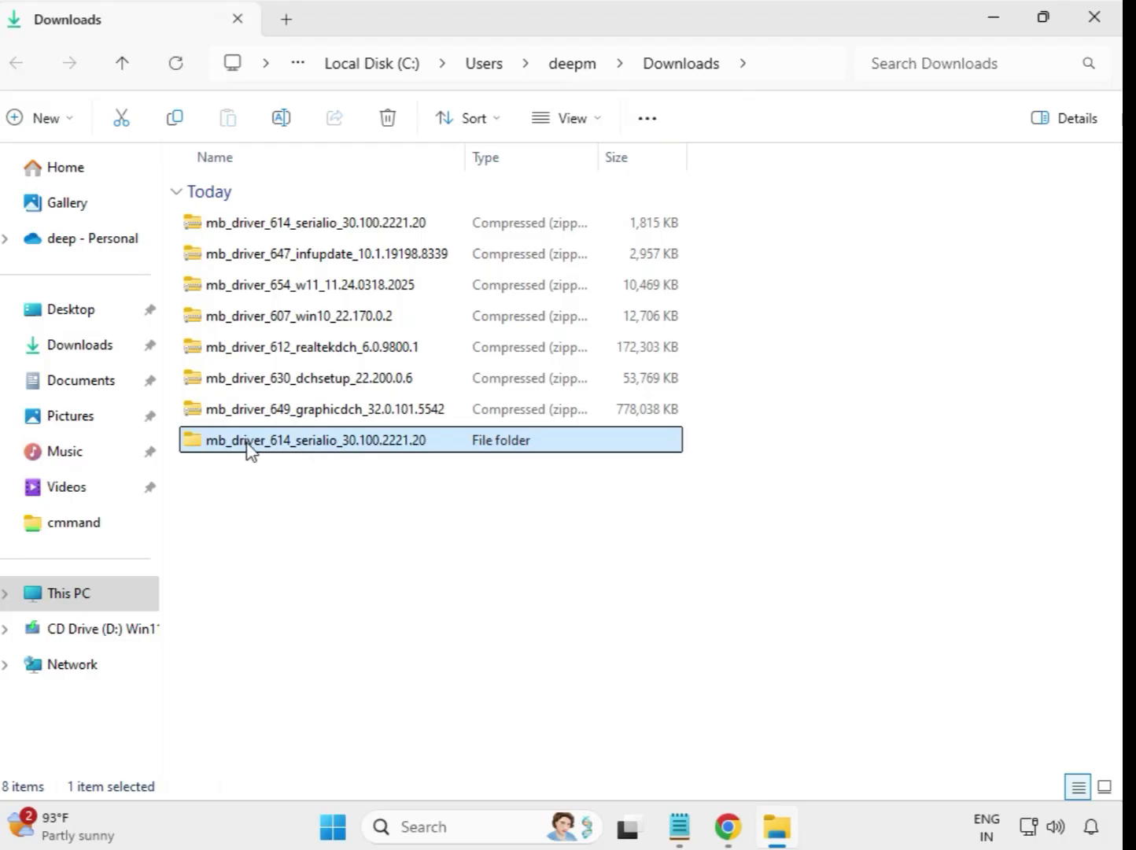
click(297, 262)
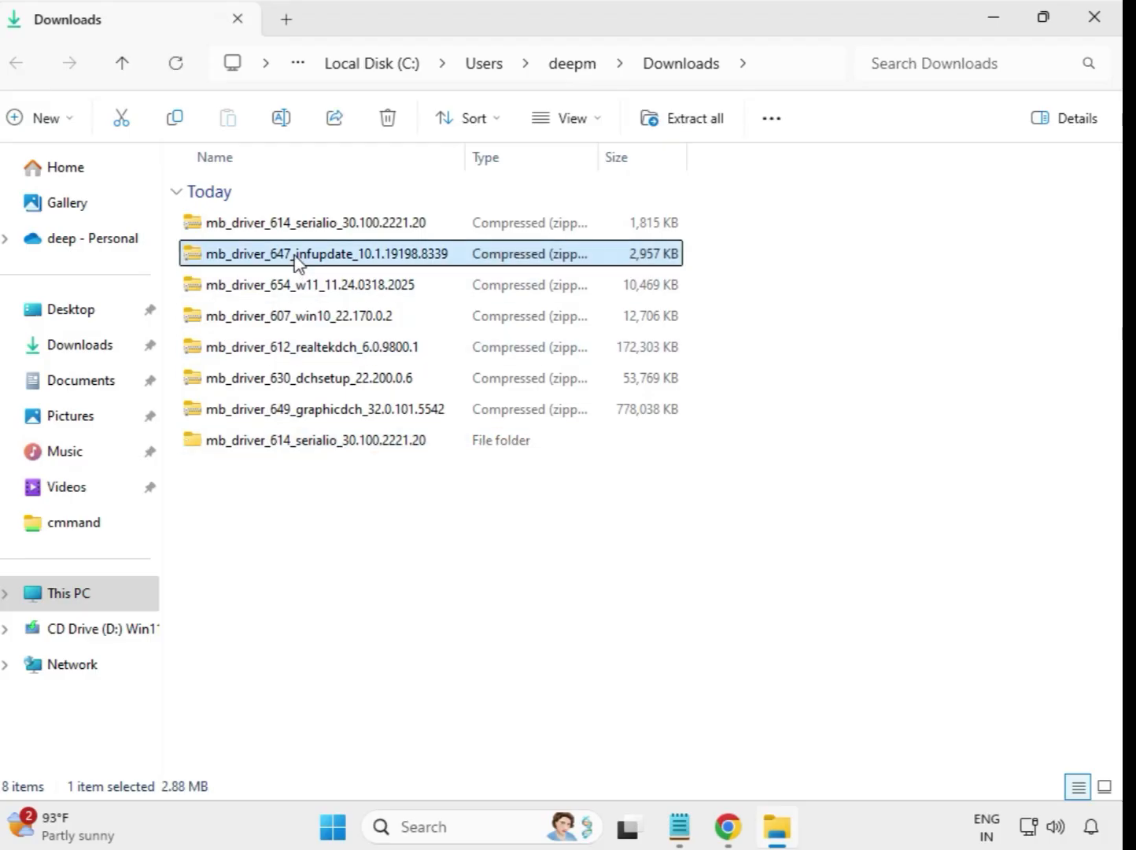
right_click(298, 262)
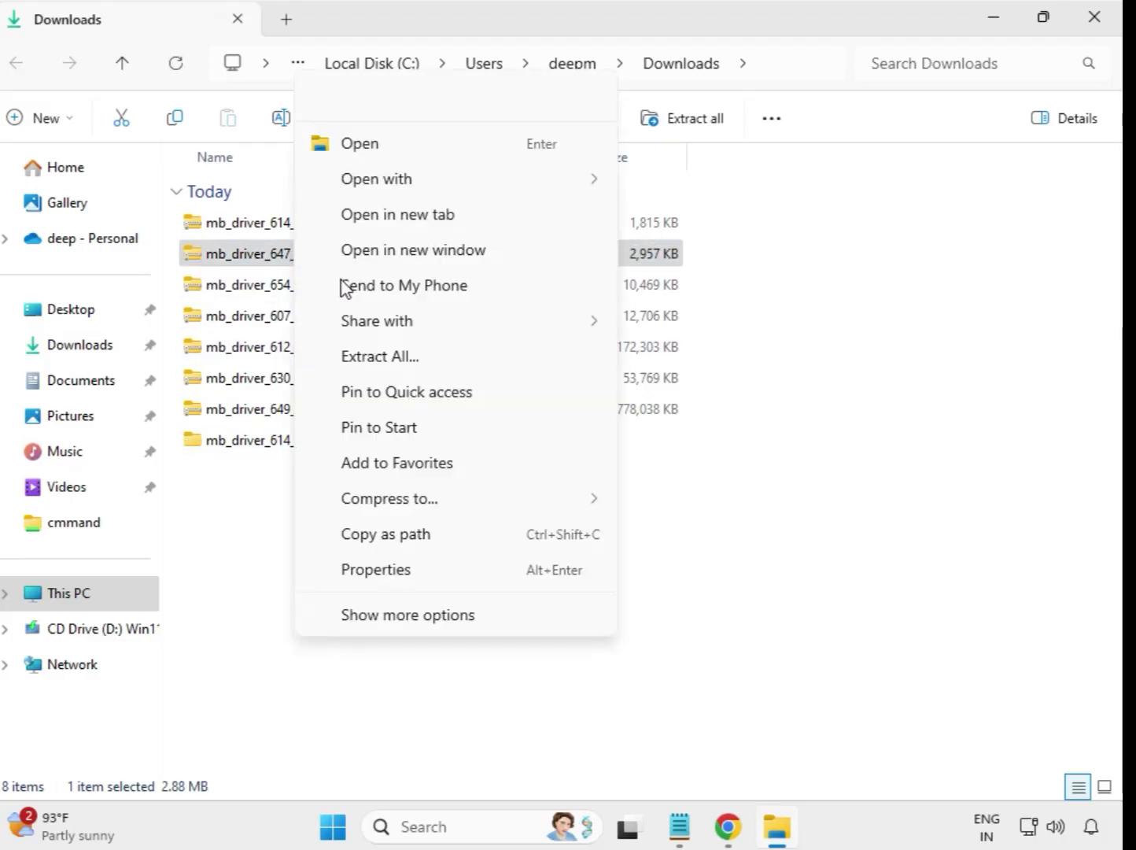
click(379, 364)
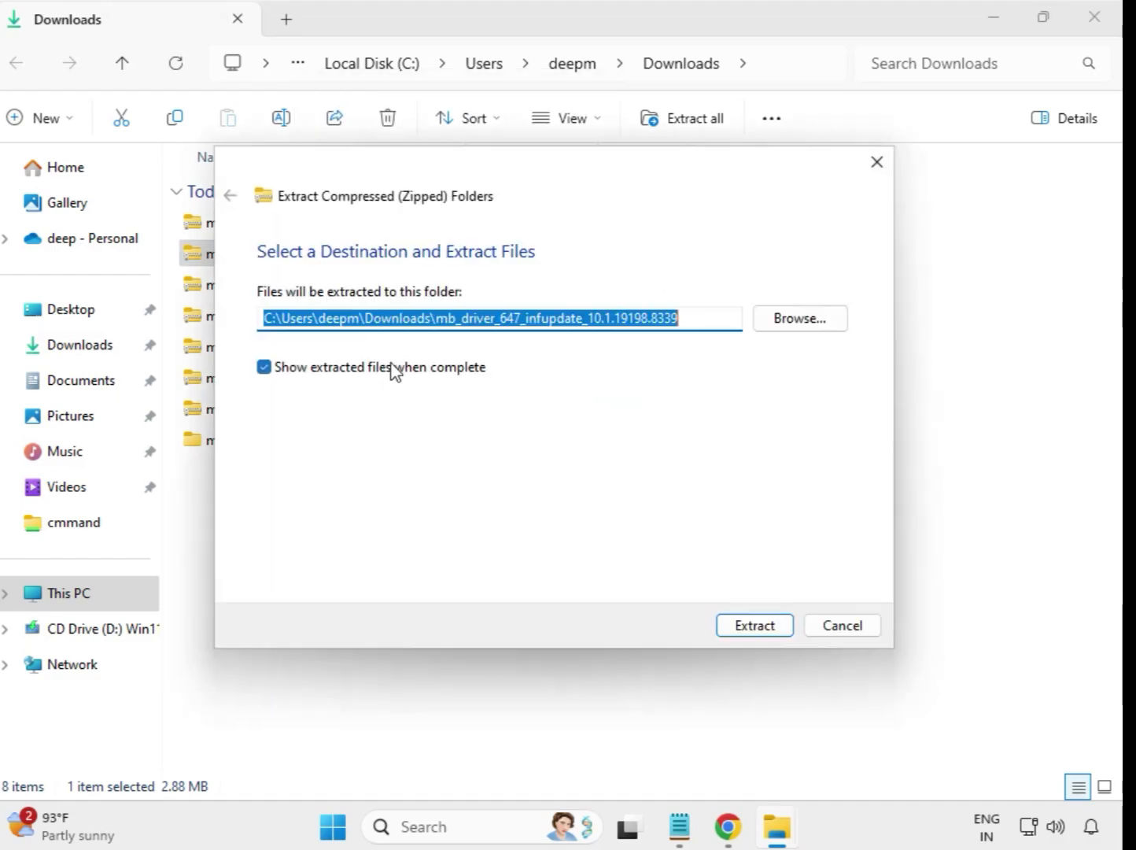
click(745, 636)
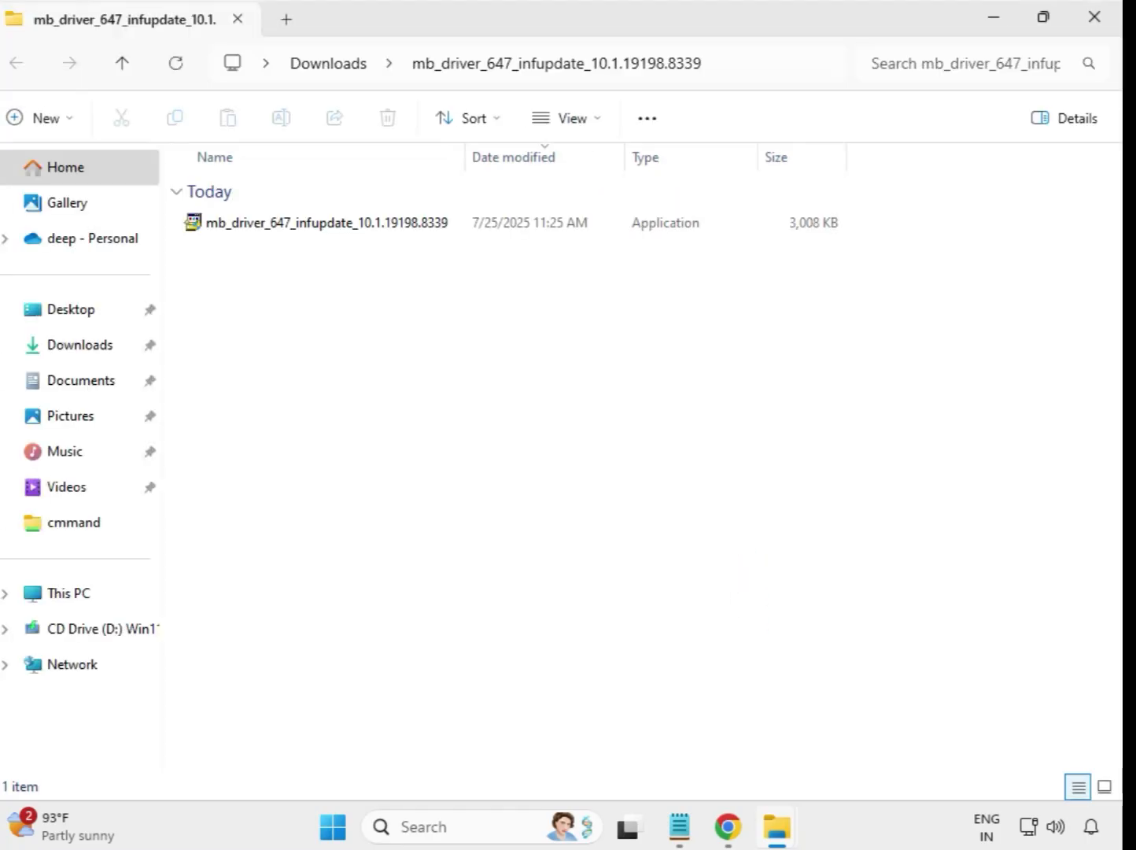
click(1094, 18)
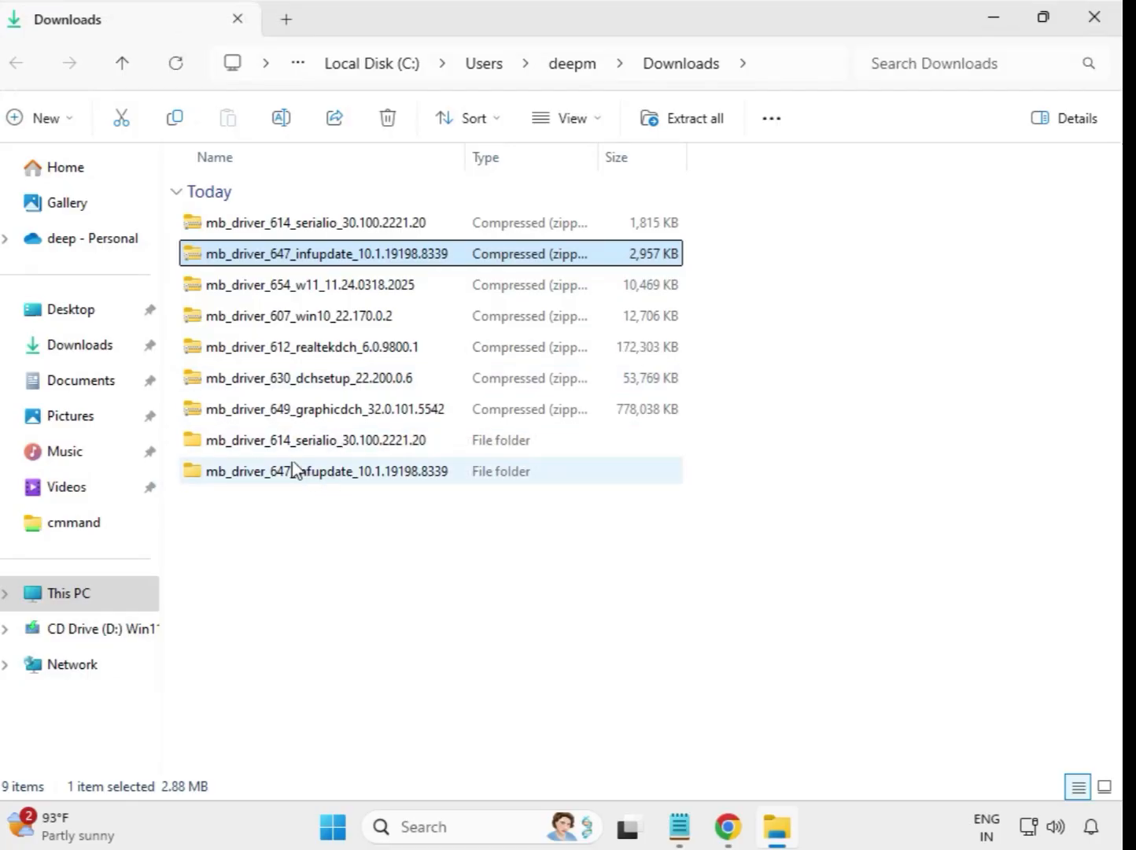
Extract the mb_driver_654_w11_11.24.0318.2025 archive to the suggested folder in Downloads and close the extracted folder's window.
click(289, 292)
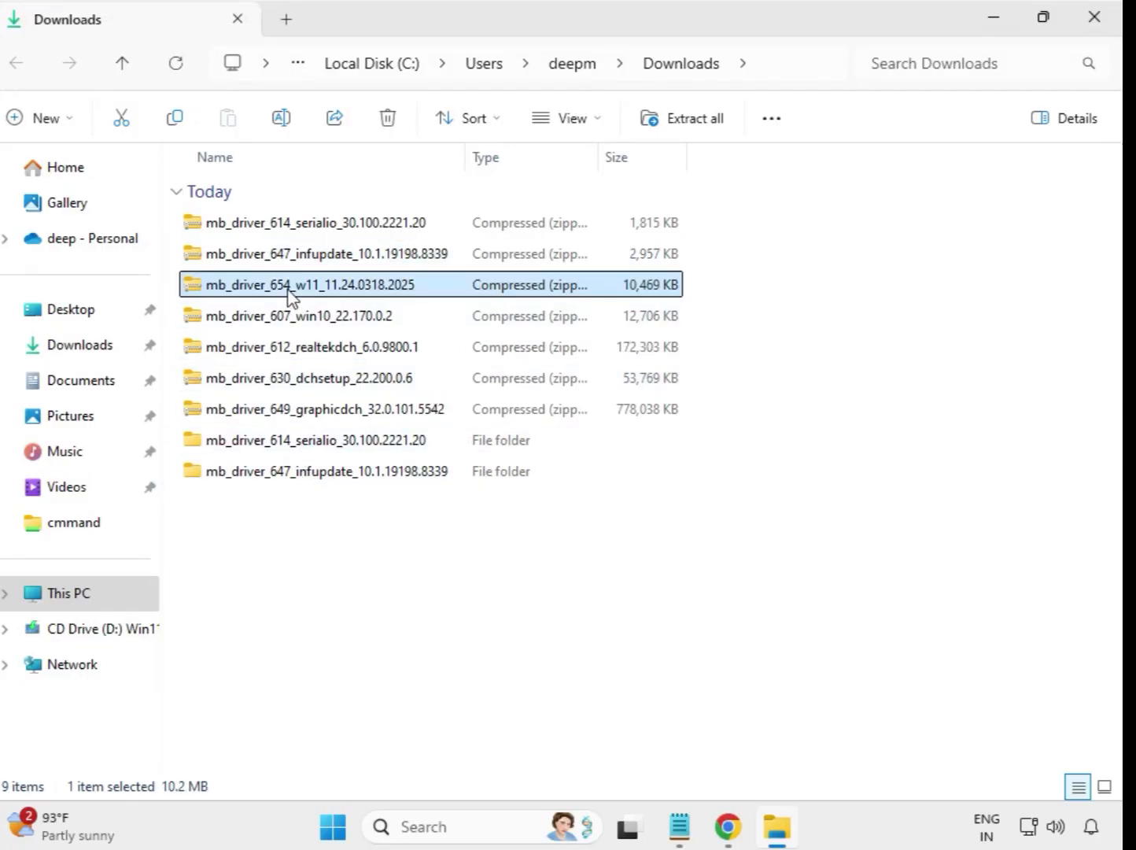
right_click(290, 296)
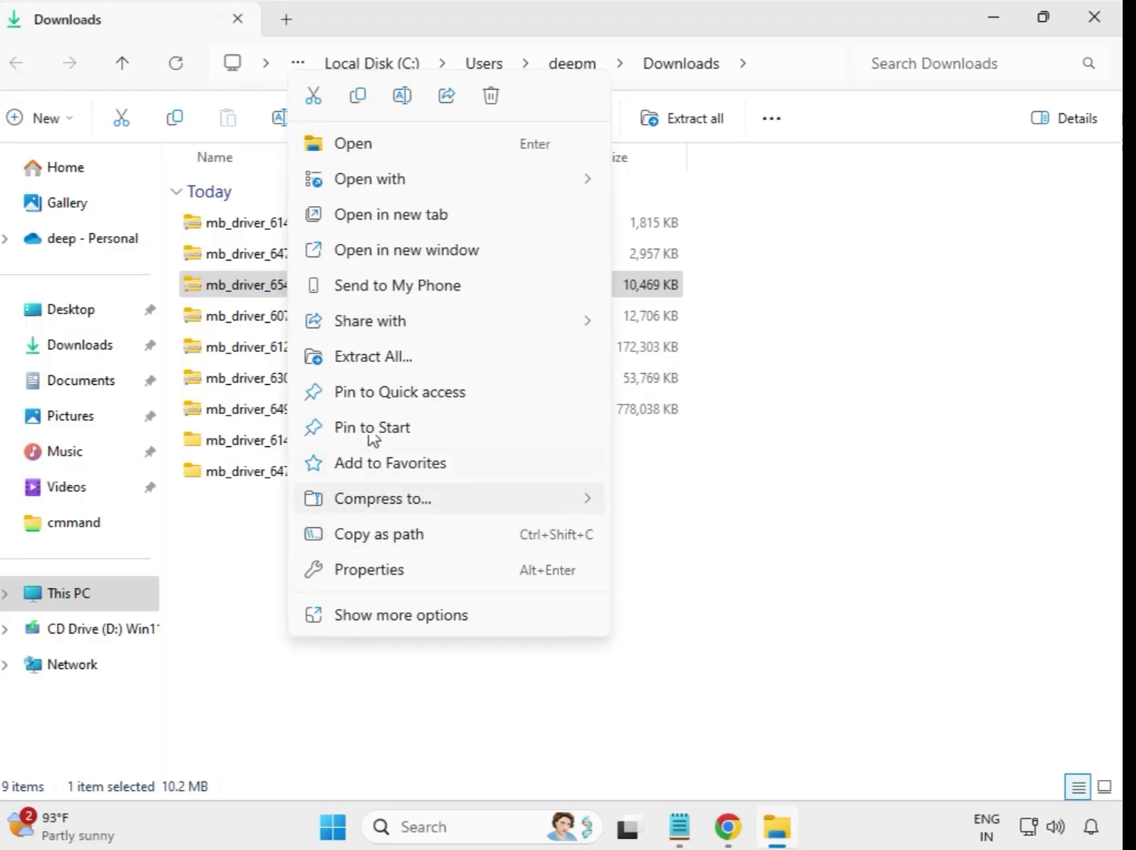
click(380, 369)
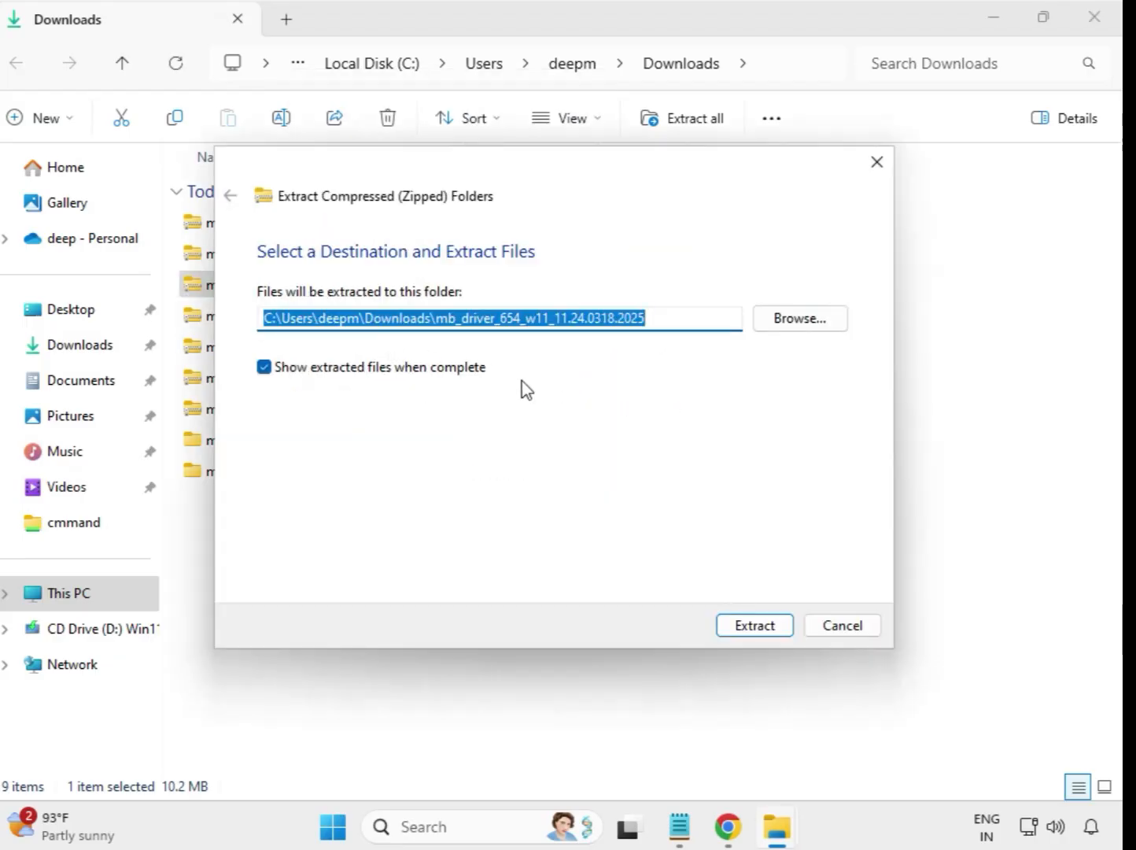
click(731, 627)
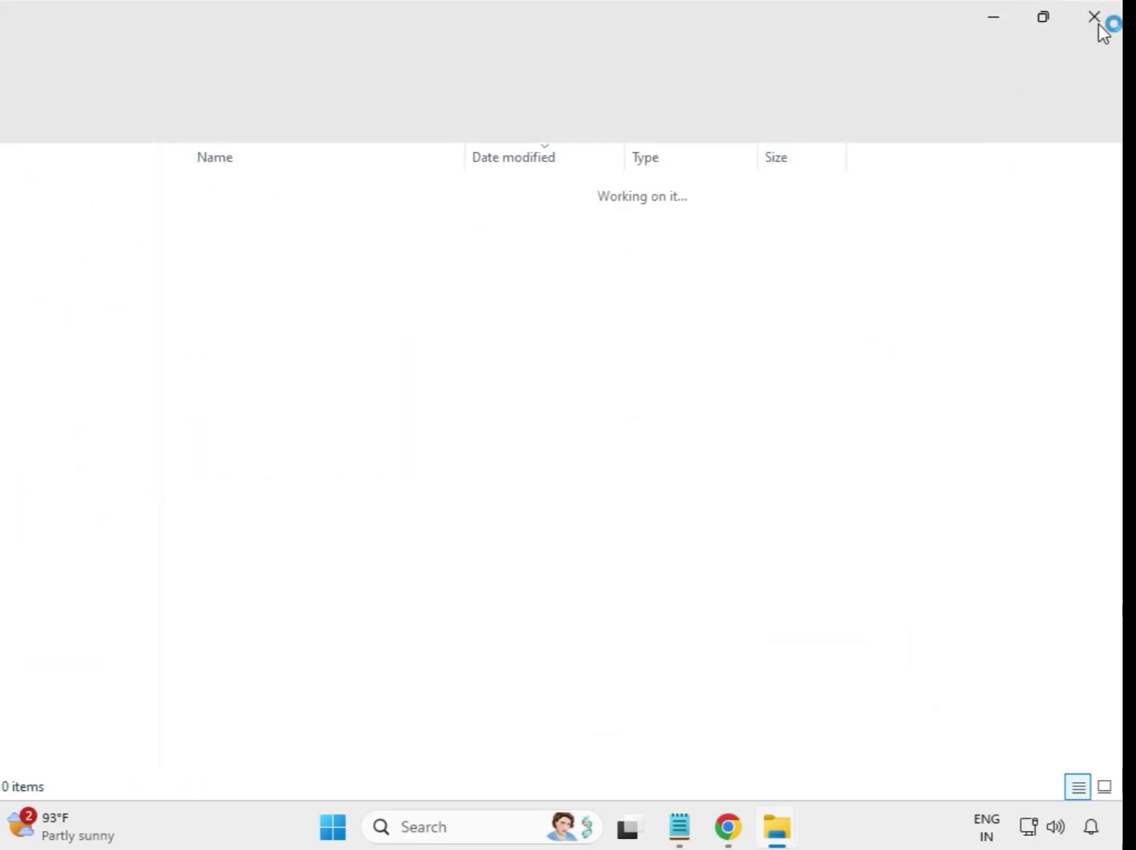
click(1099, 25)
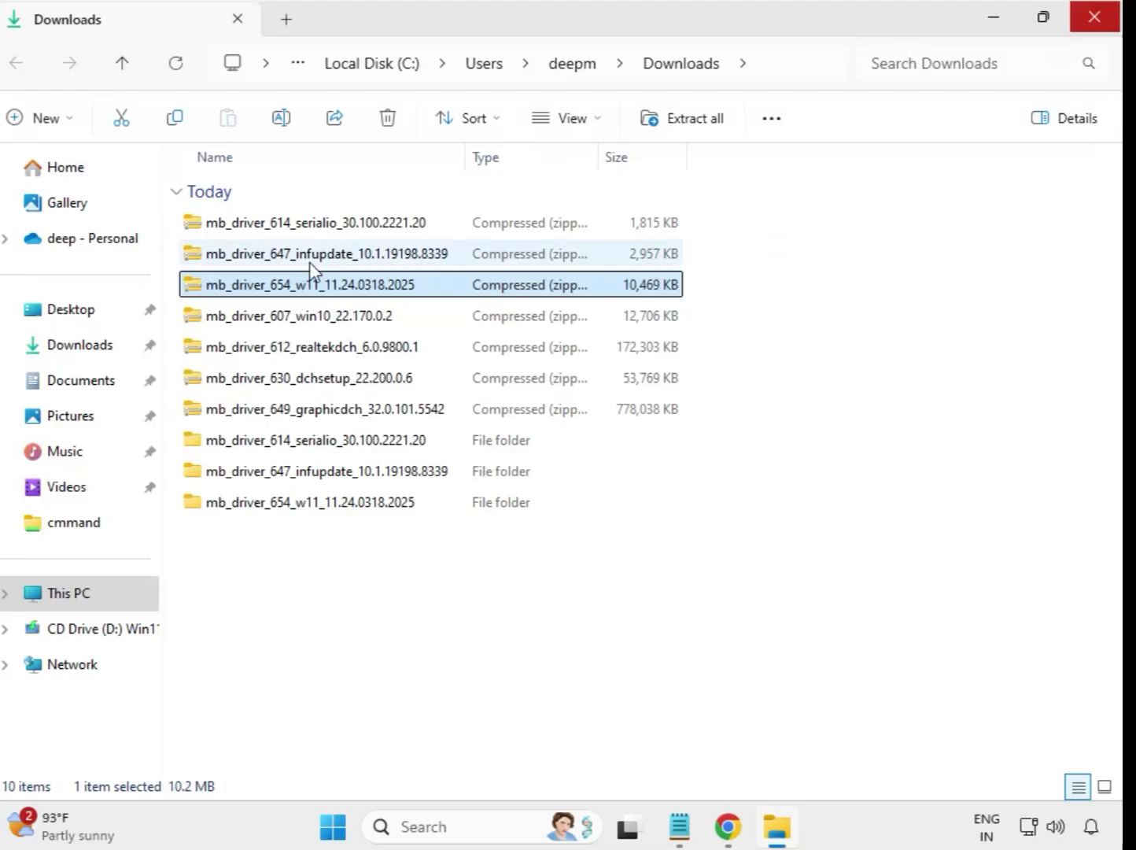
Extract the mb_driver_607_win10_22.170.0.2 archive to the suggested folder in Downloads and close the extracted folder's window.
click(261, 319)
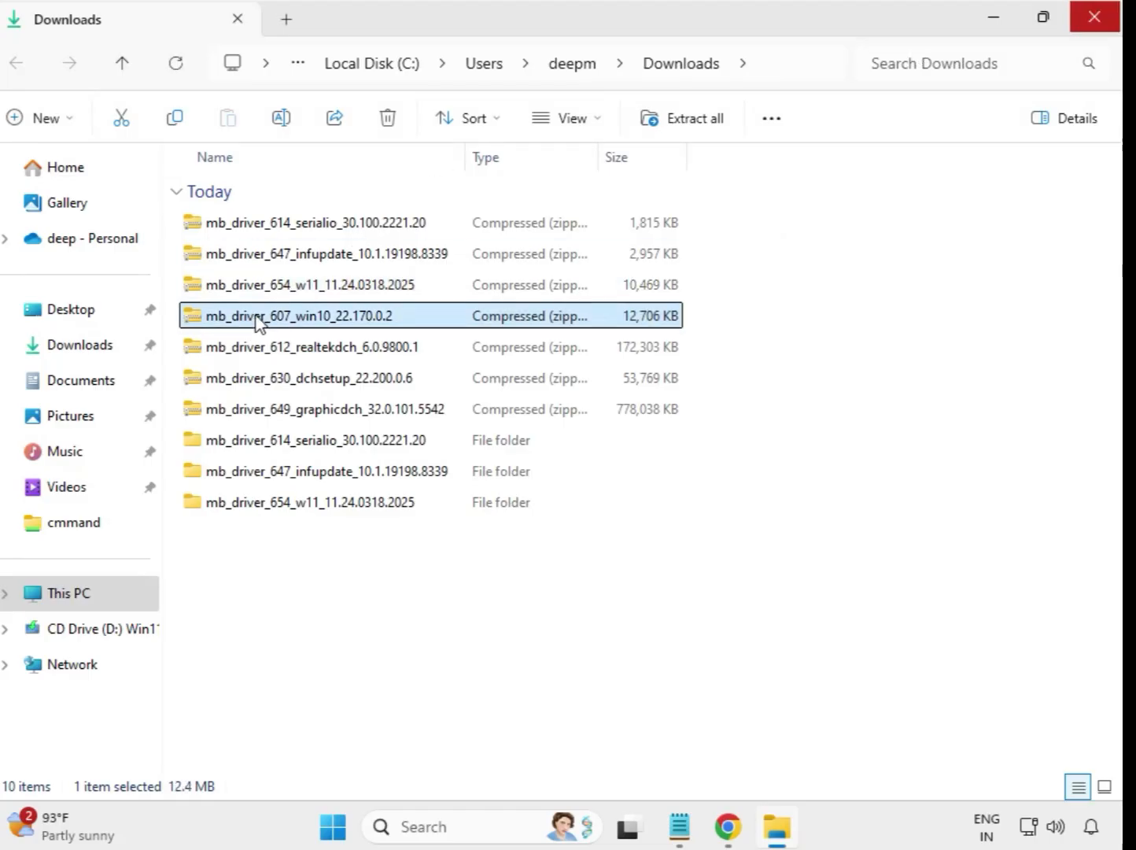
right_click(256, 318)
click(317, 355)
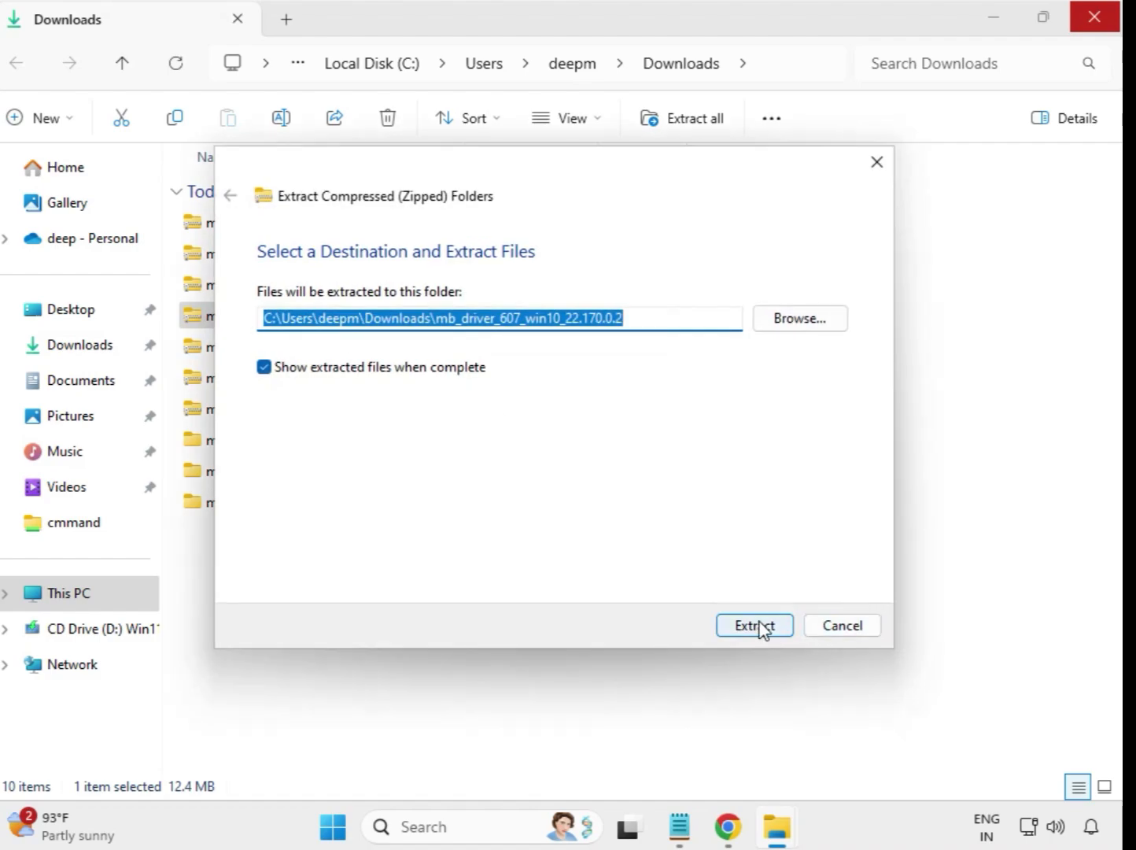
click(760, 626)
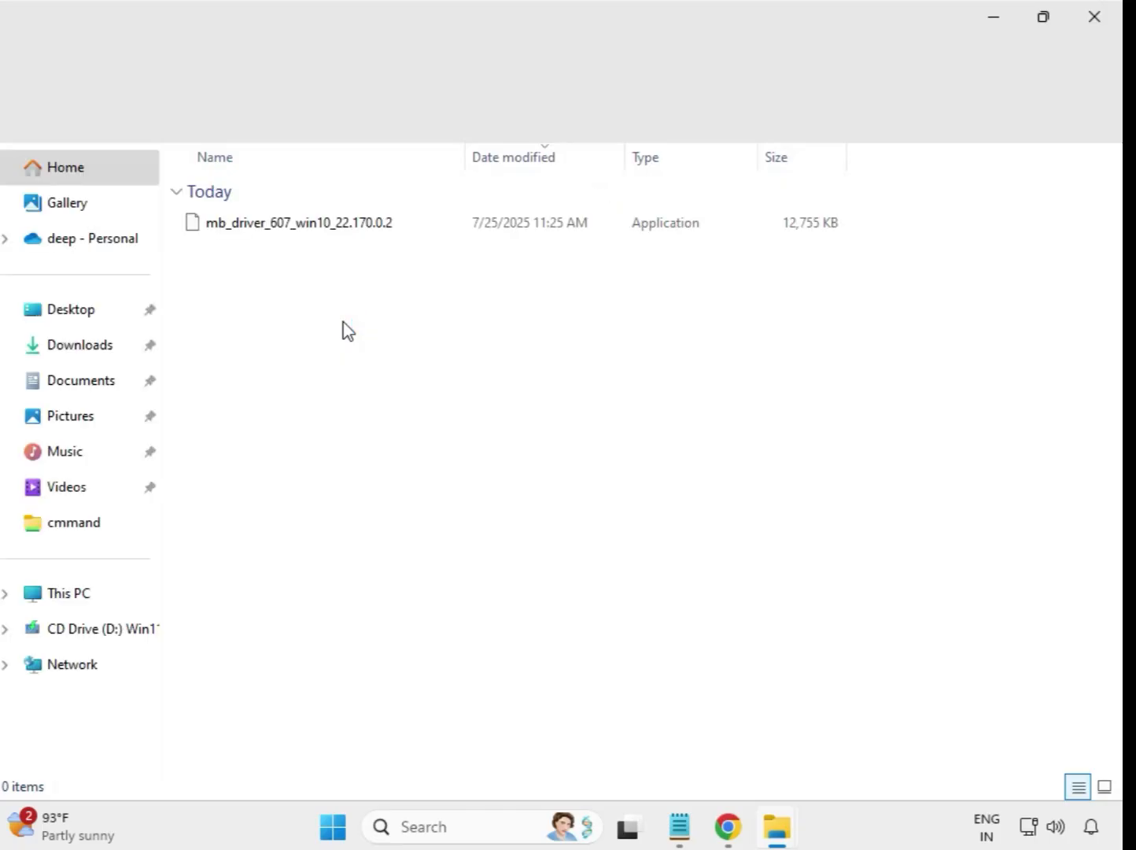
click(1101, 18)
Extract the mb_driver_612_realtekdch_6.0.9800.1 archive to the suggested folder in Downloads and close the extracted folder's window.
click(321, 358)
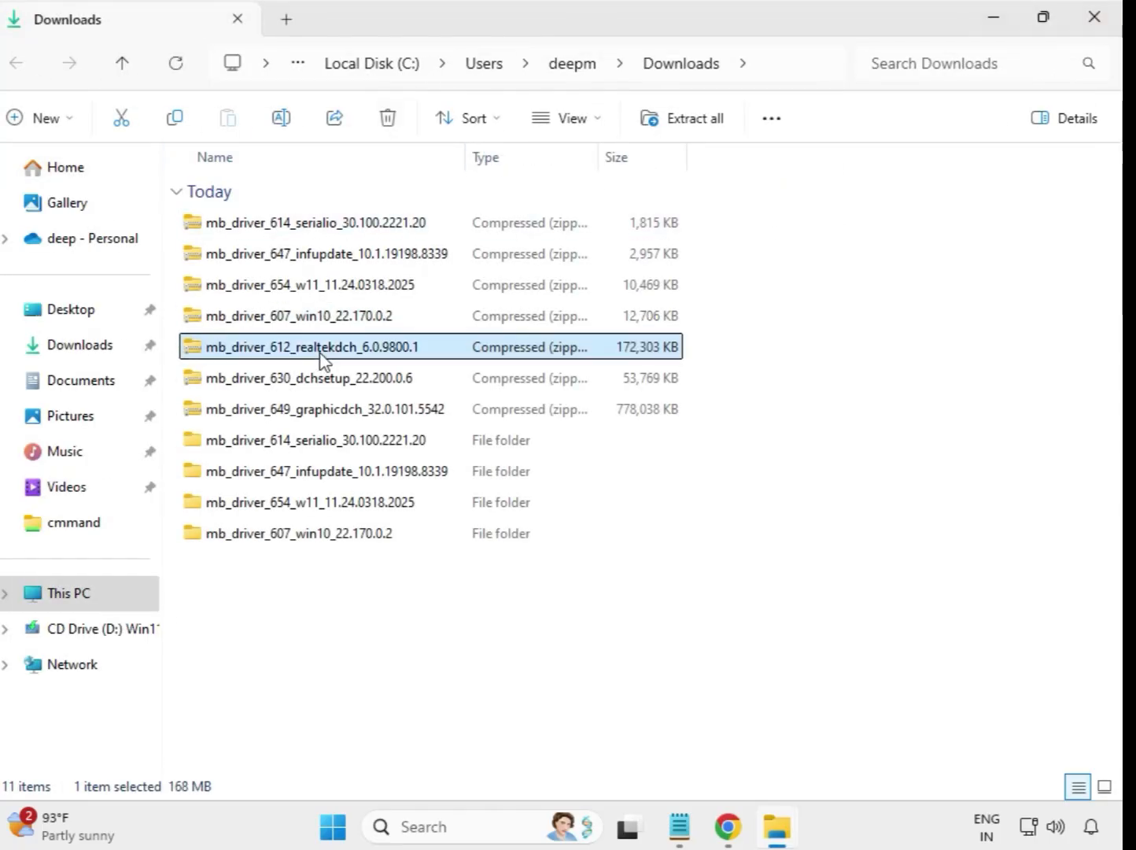
right_click(320, 359)
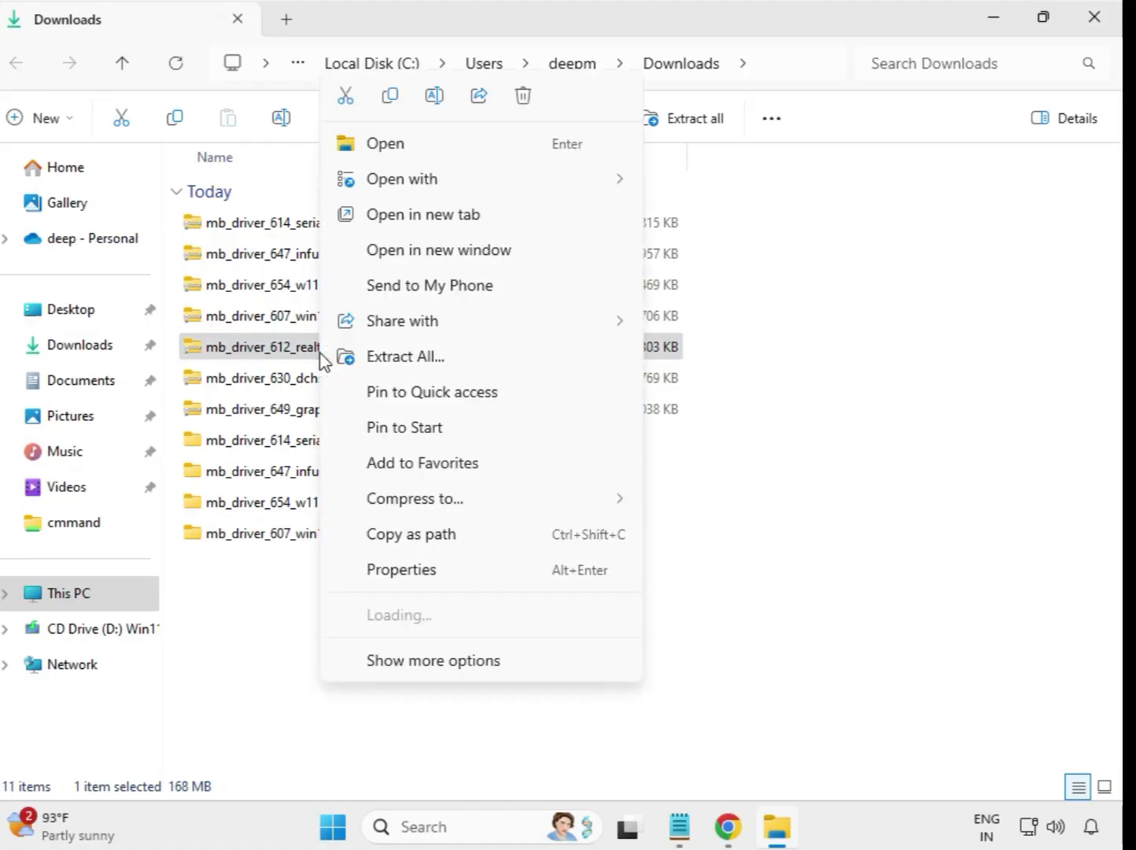
click(440, 359)
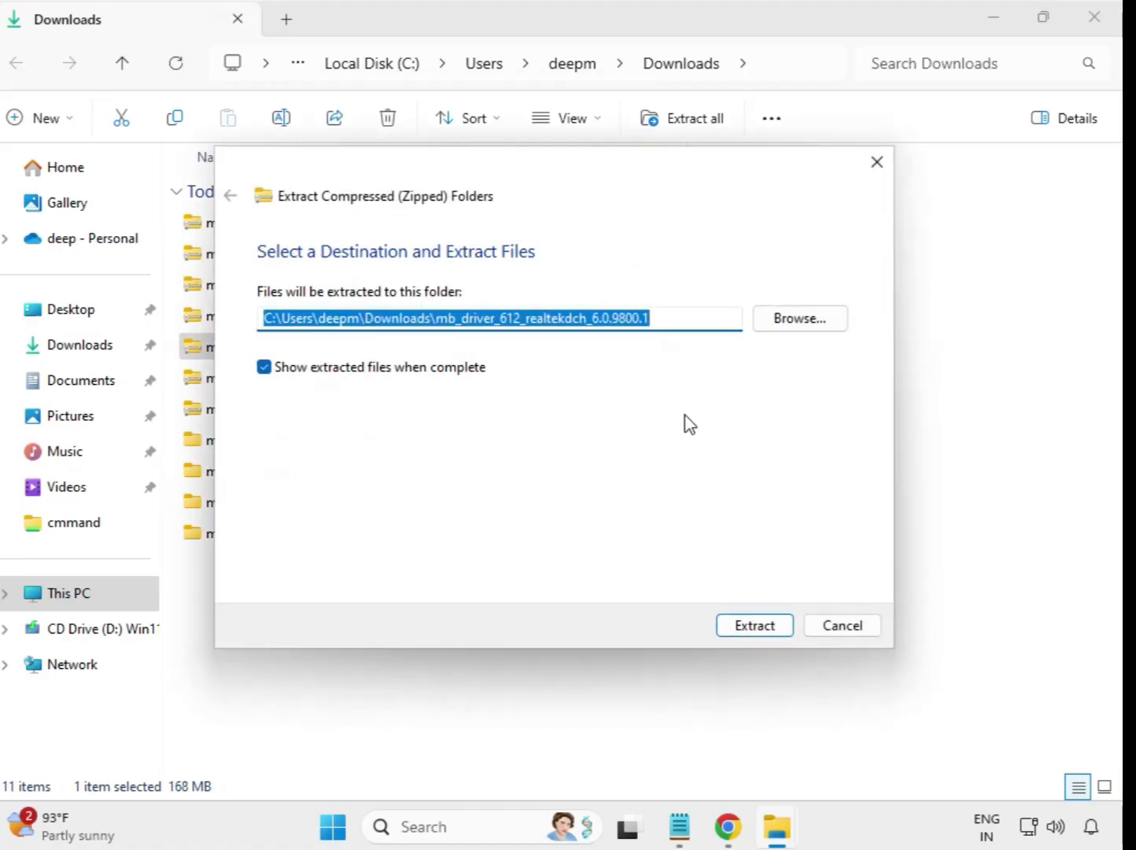
click(742, 627)
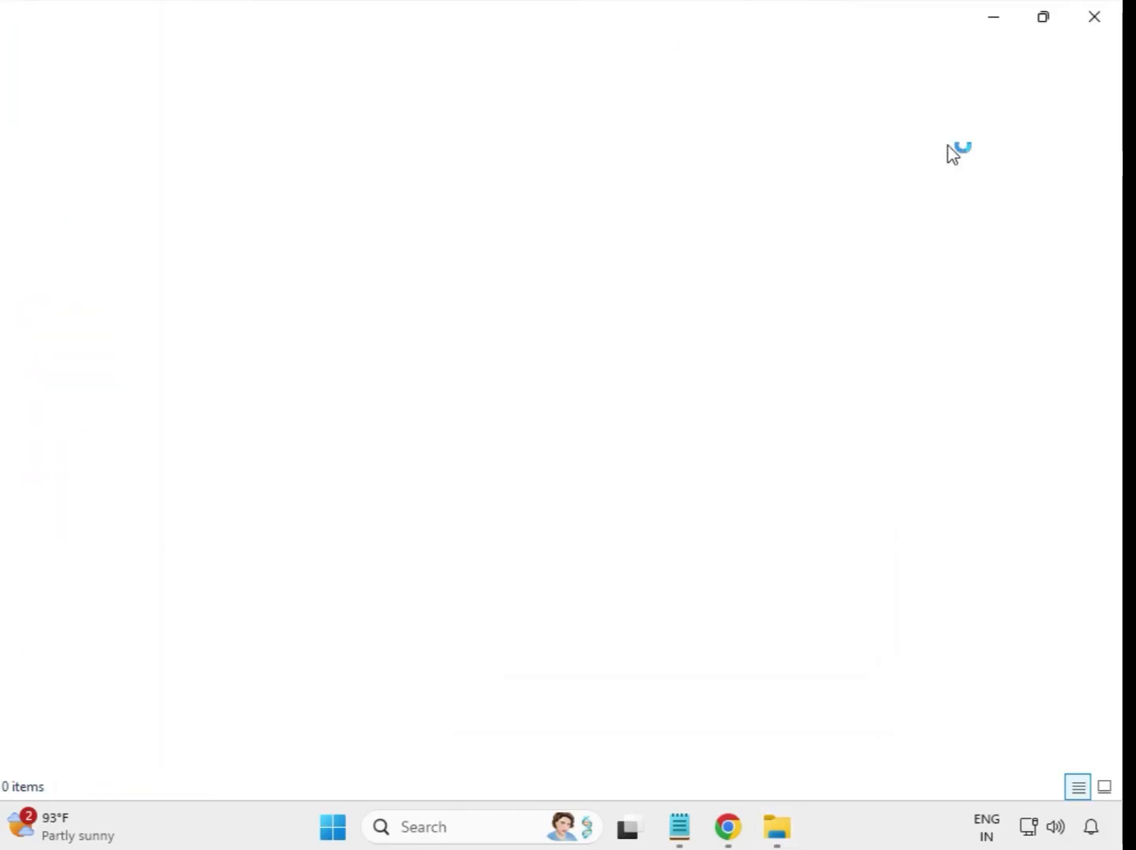
click(1096, 18)
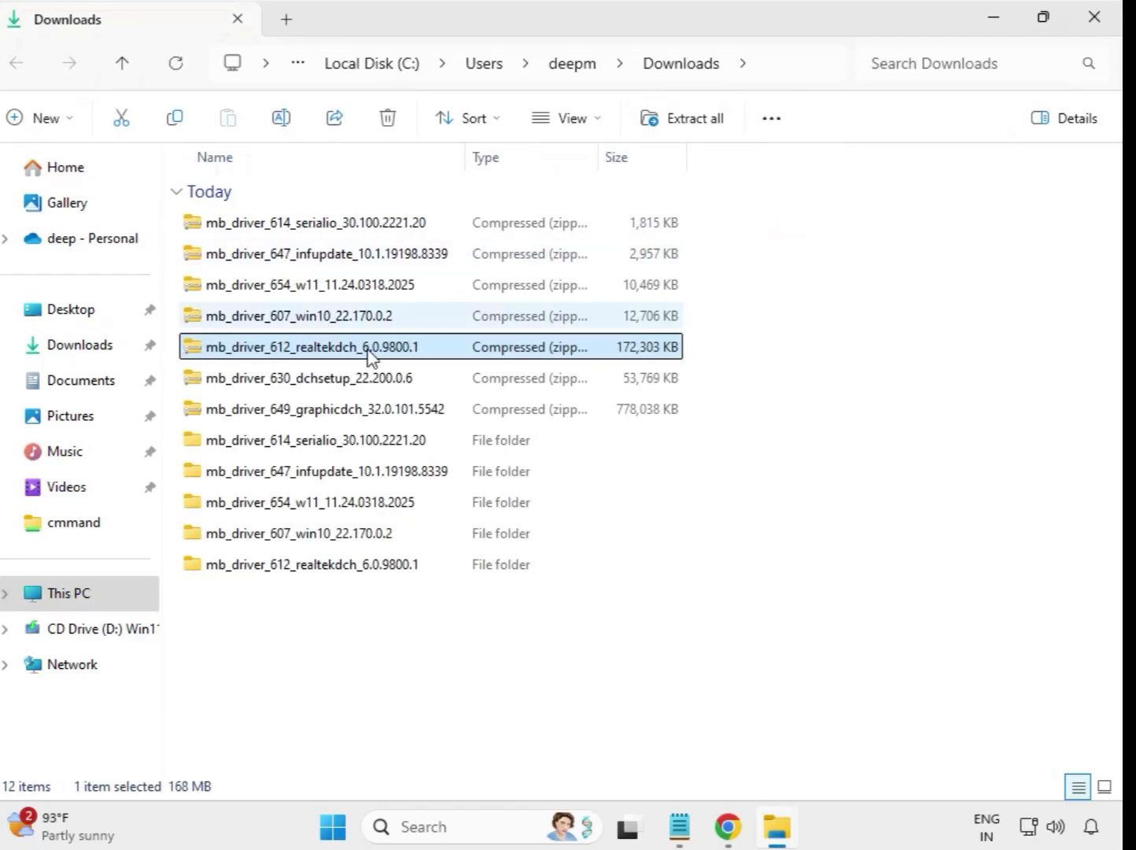
Extract the mb_driver_630_dchsetup_22.200.0.6 archive to the suggested folder in Downloads and close the extracted folder's window.
click(310, 378)
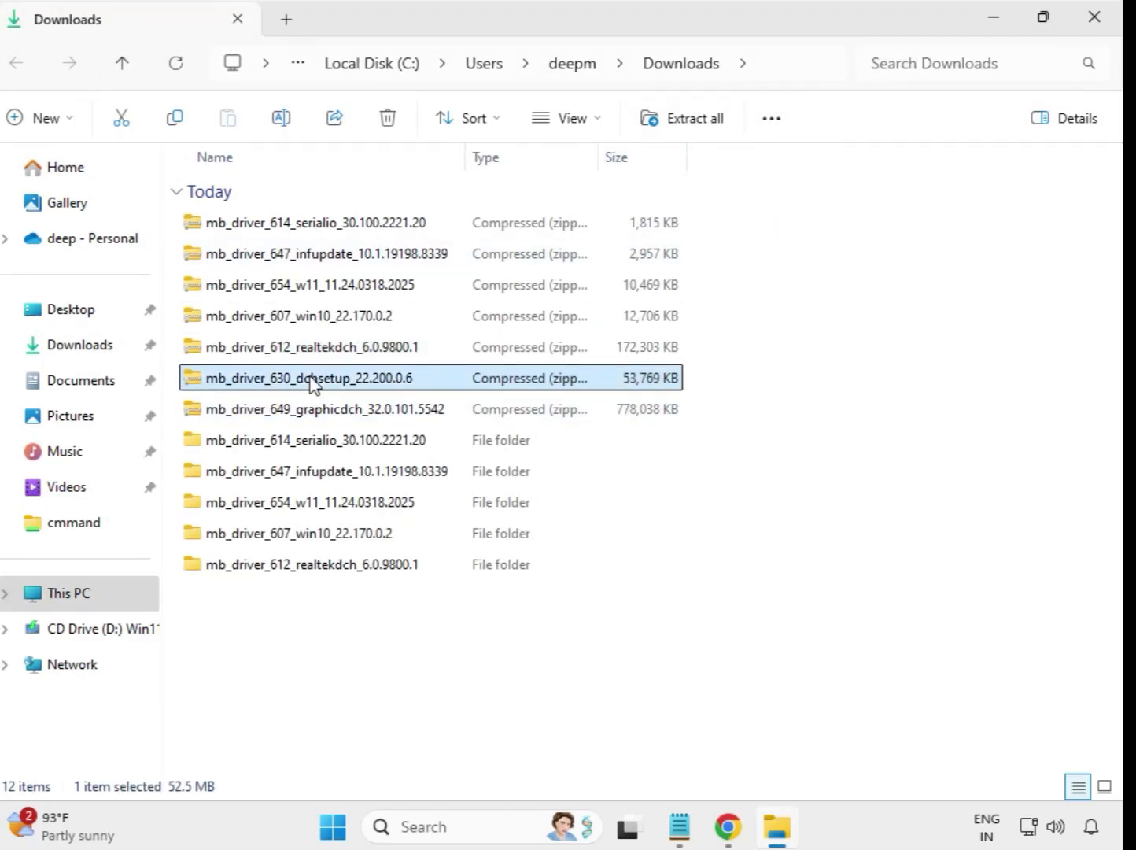
right_click(311, 379)
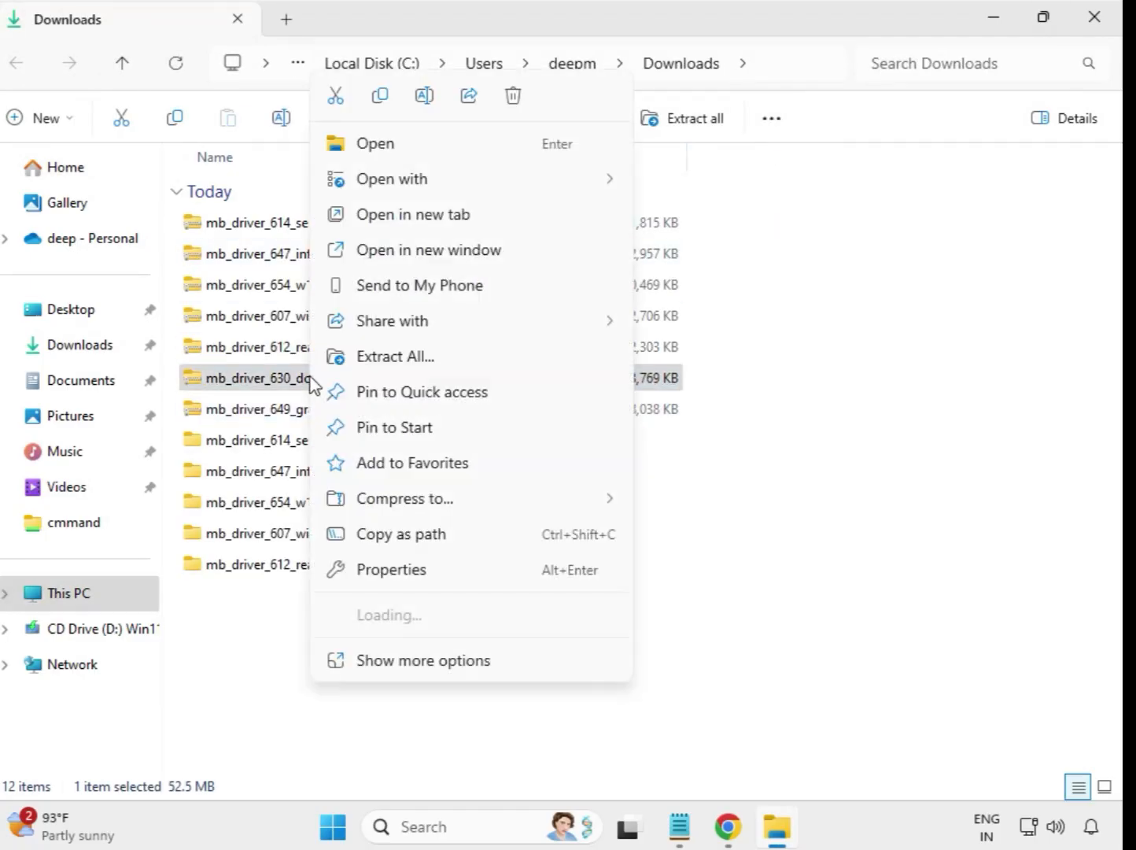
click(393, 367)
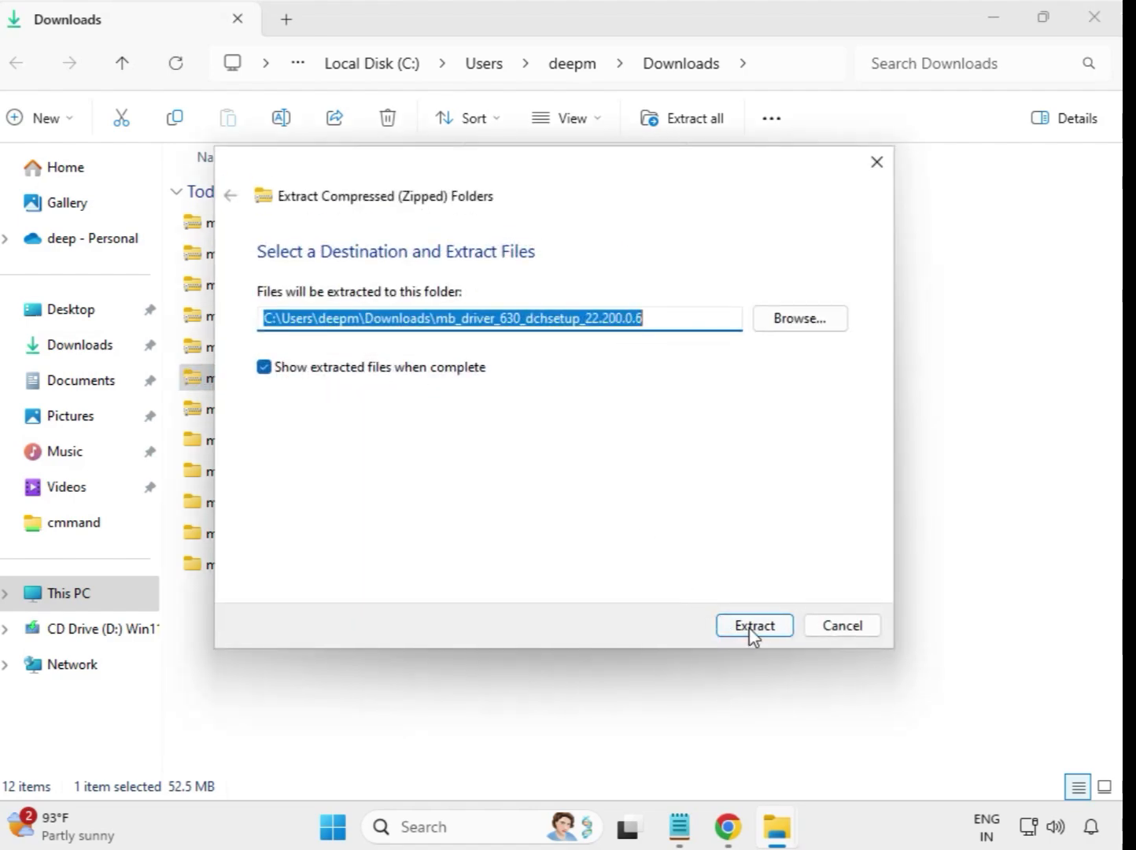
click(753, 627)
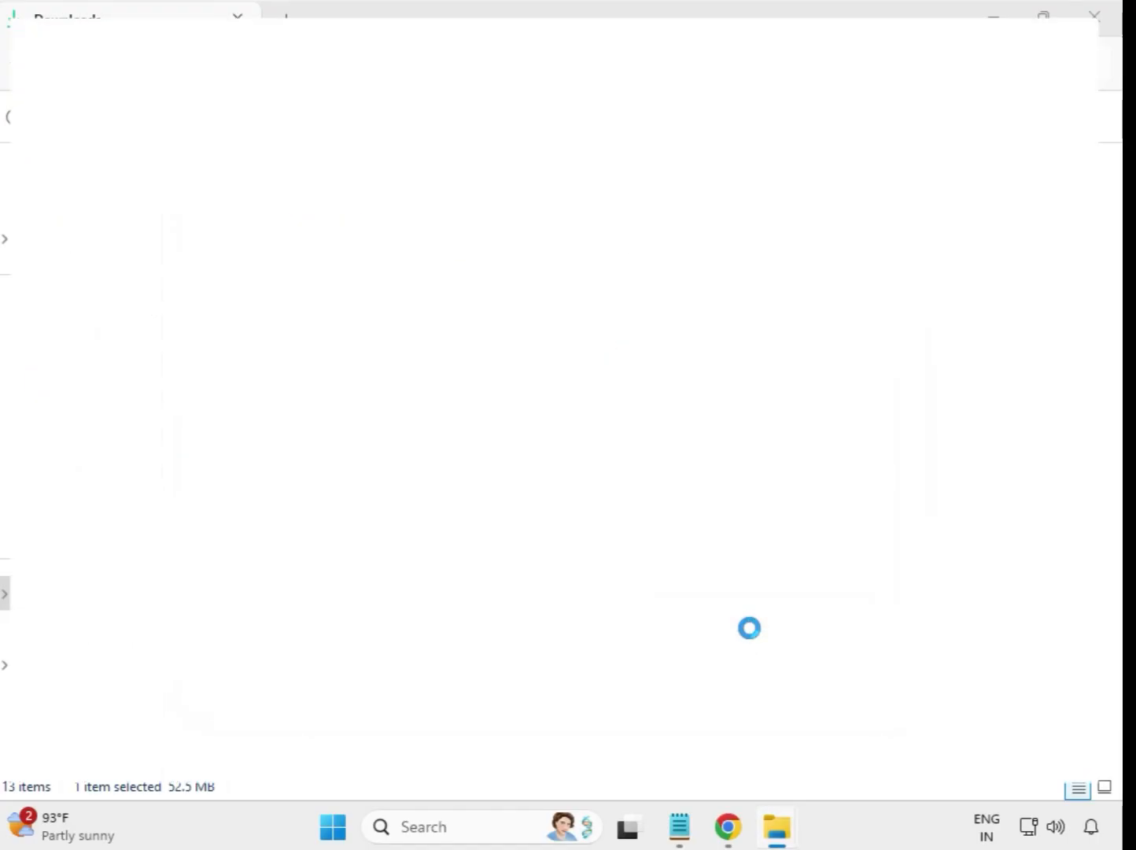
click(1096, 19)
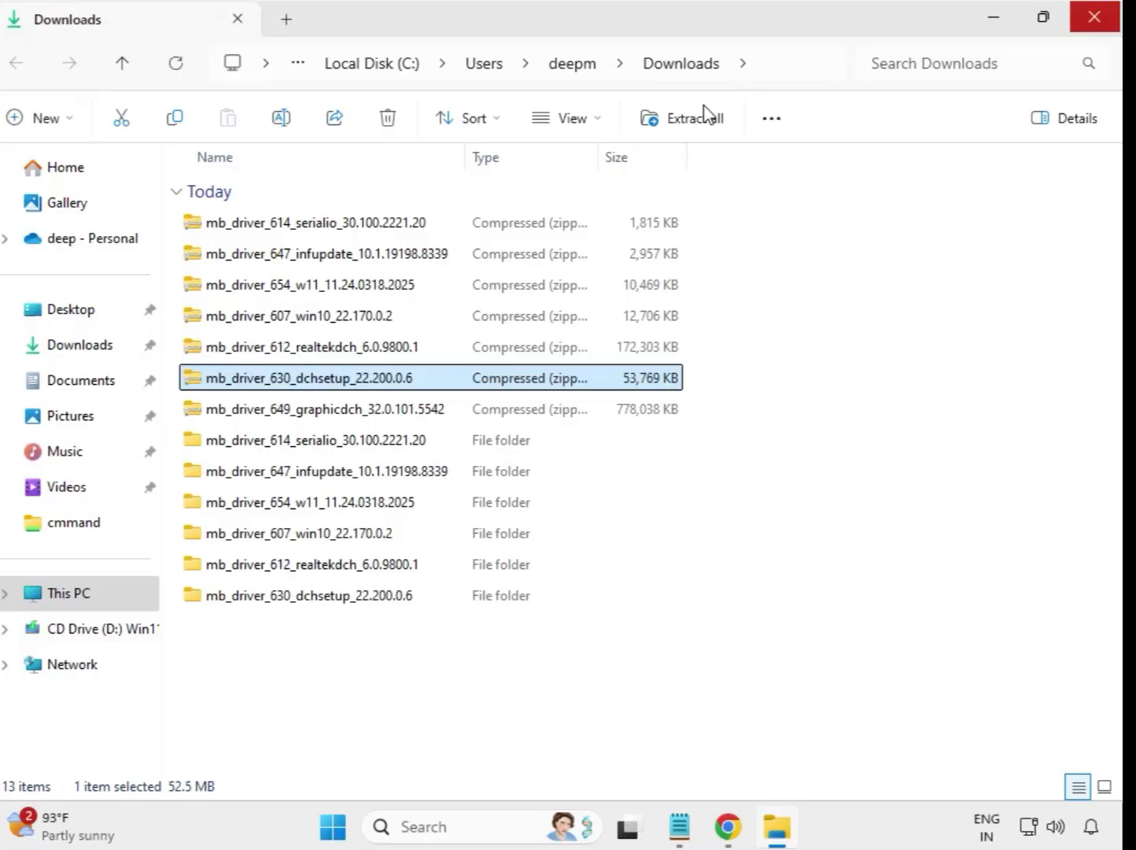
Extract the mb_driver_649_graphicdch_32.0.101.5542 archive to the suggested folder in Downloads and close the extracted folder's window.
click(343, 416)
right_click(343, 421)
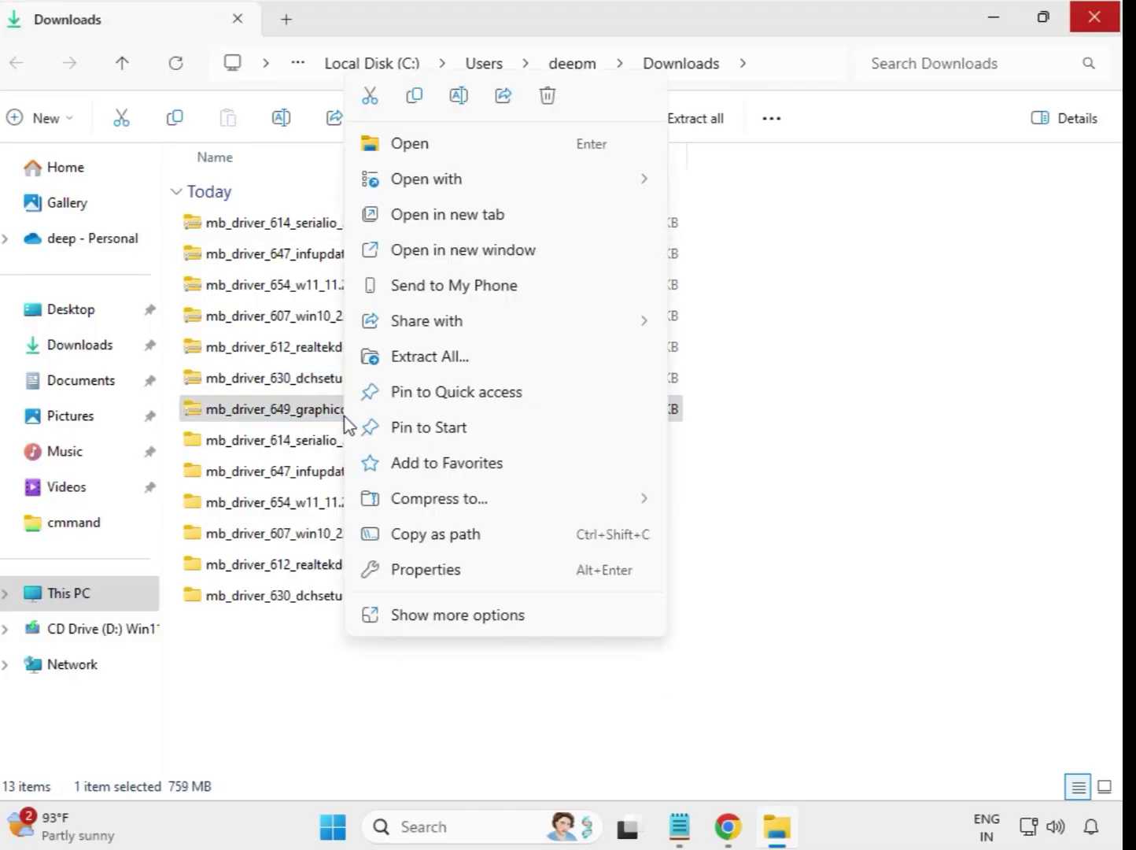
click(450, 358)
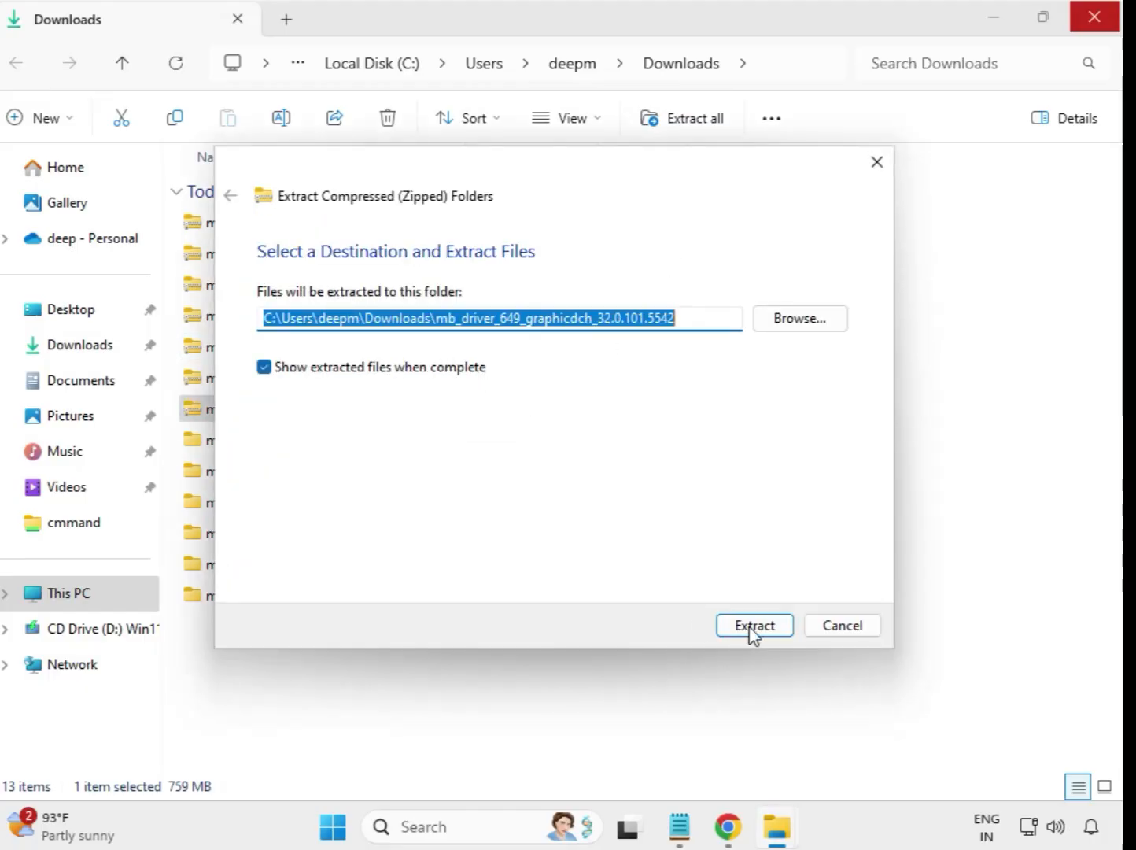
click(753, 627)
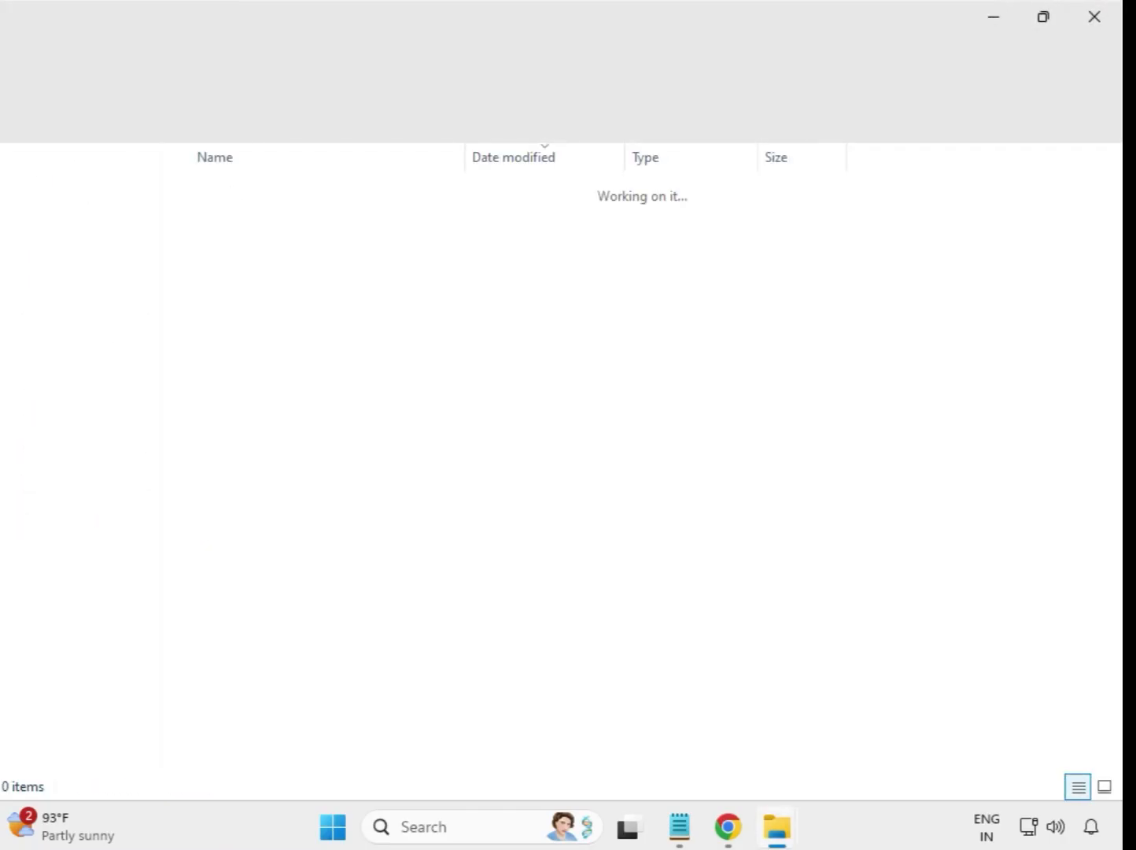
click(1094, 18)
Clear the selection in Downloads and refresh the folder listing.
click(645, 690)
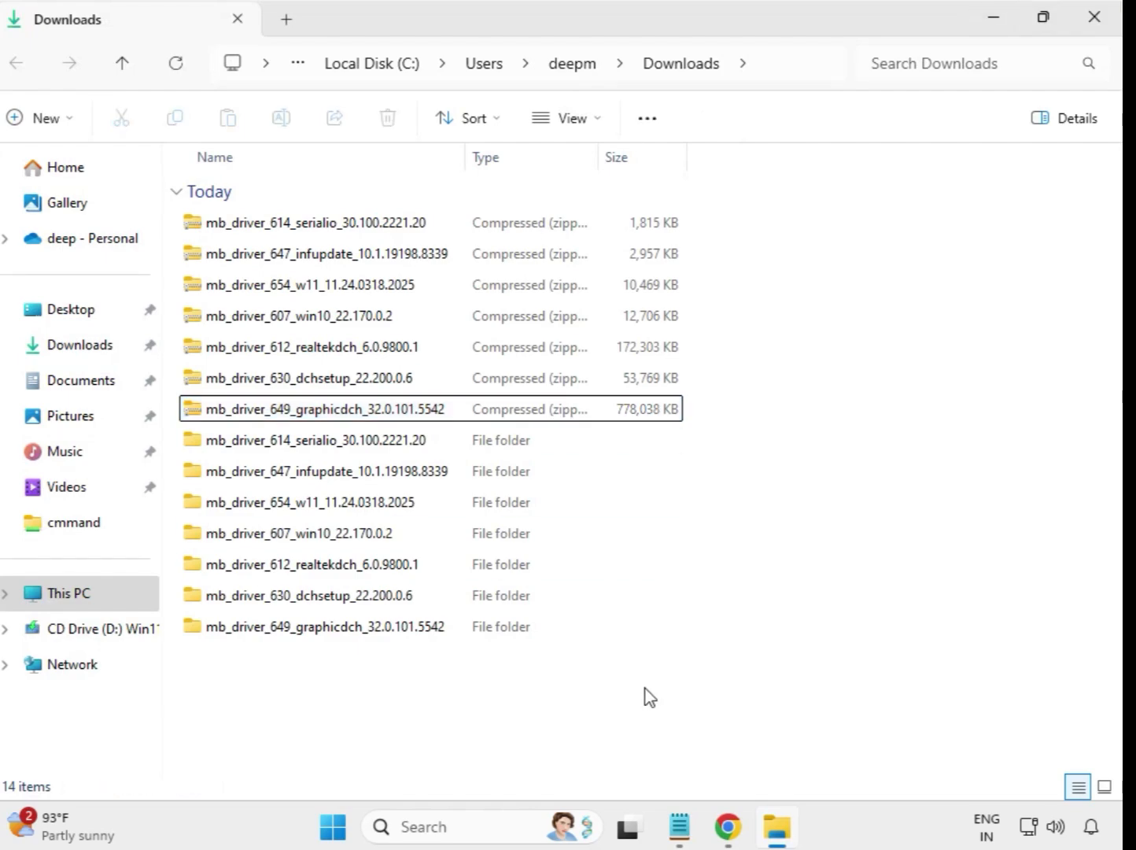
right_click(419, 682)
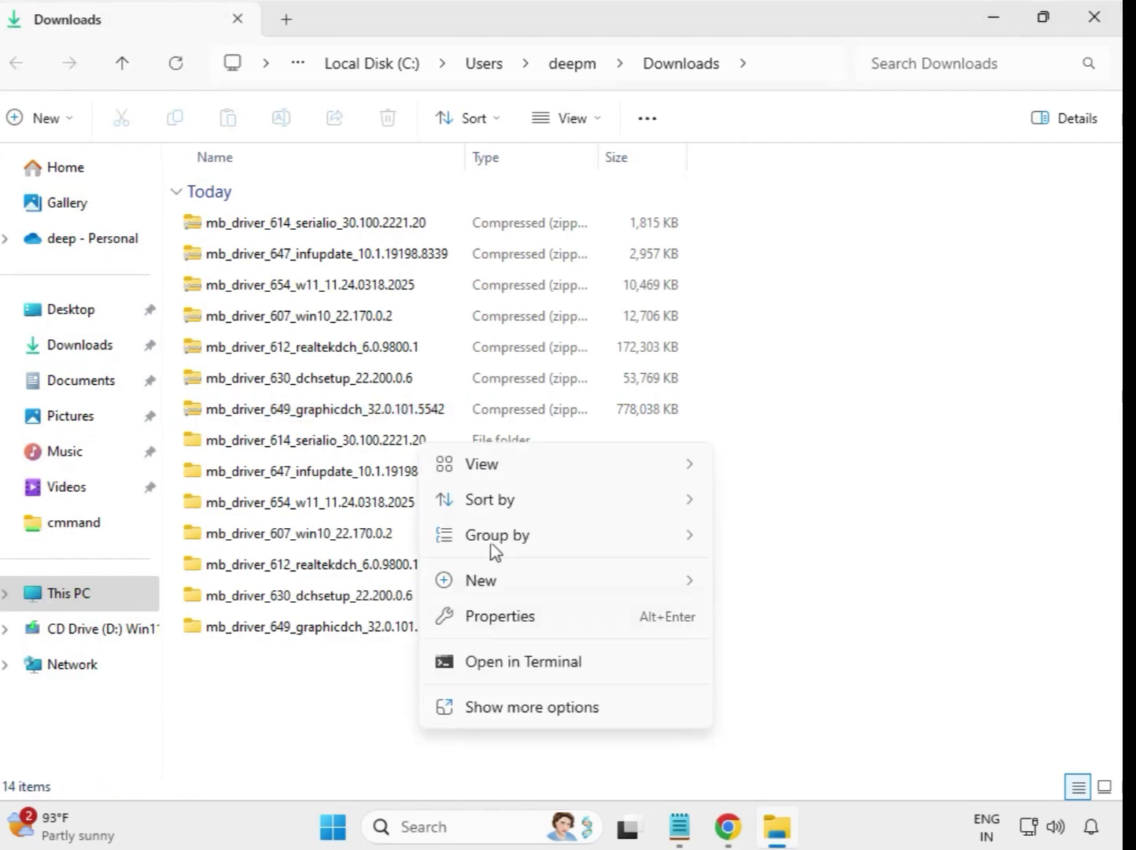
click(548, 708)
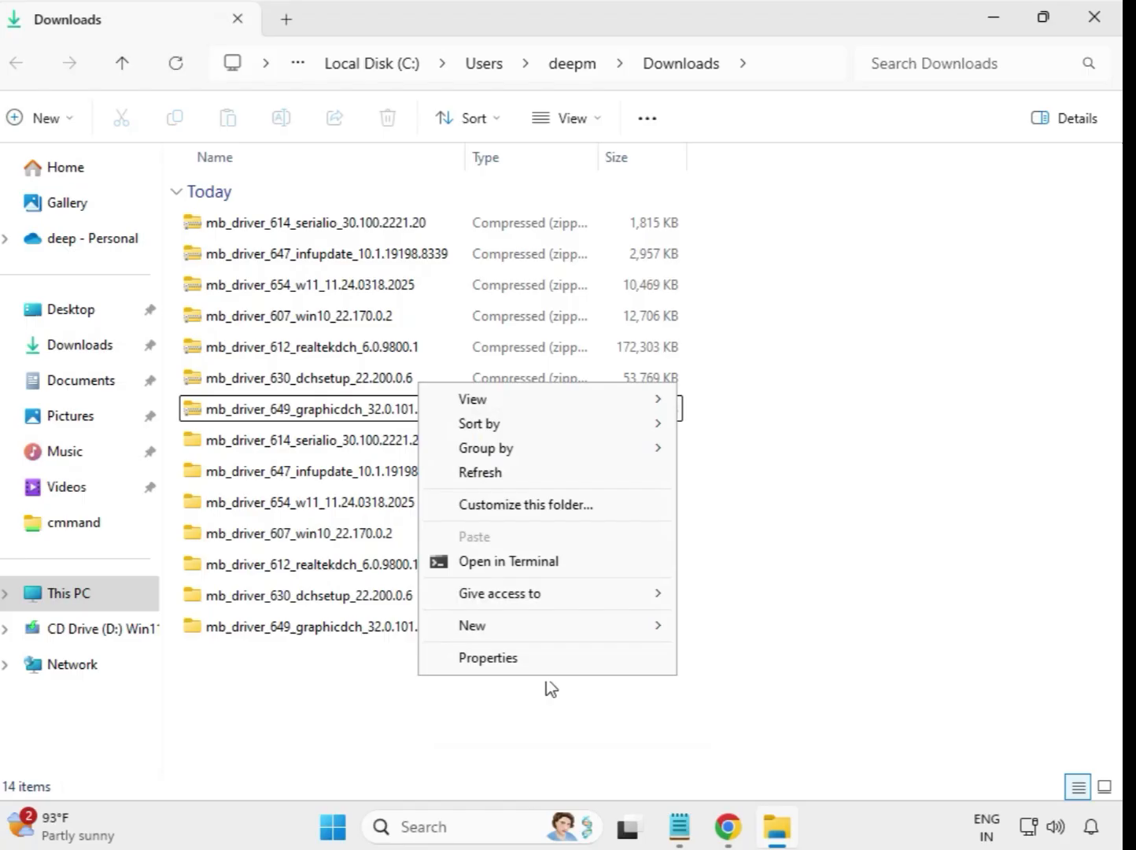
click(488, 476)
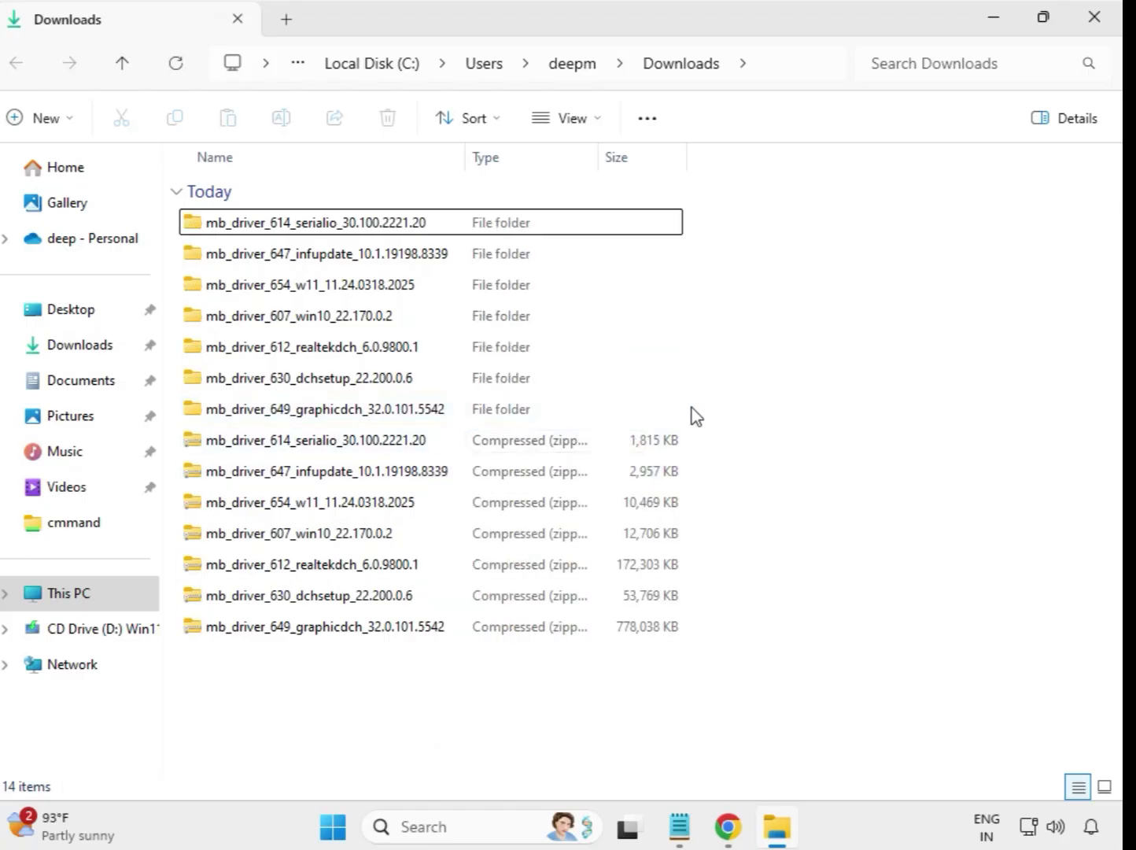
Open the extracted mb_driver_614_serialio_30.100.2221.20 folder in Downloads.
drag(696, 416, 431, 217)
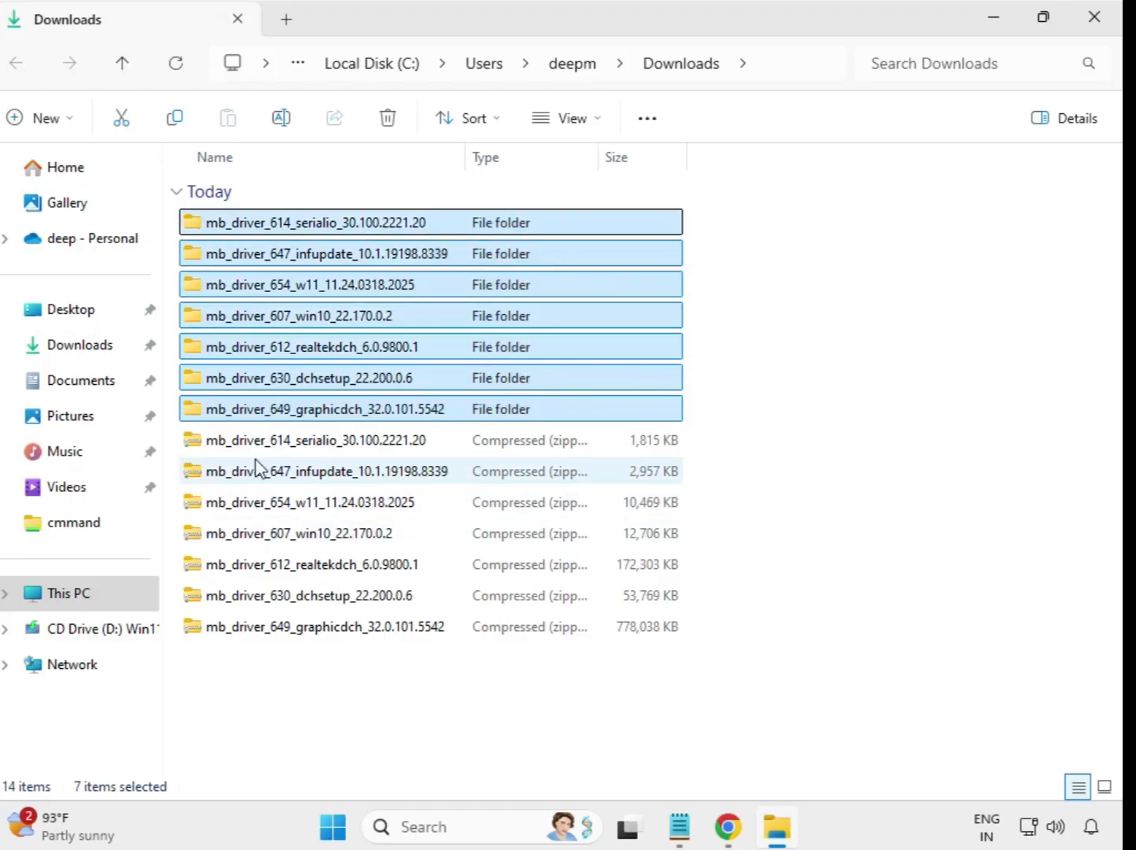
click(732, 278)
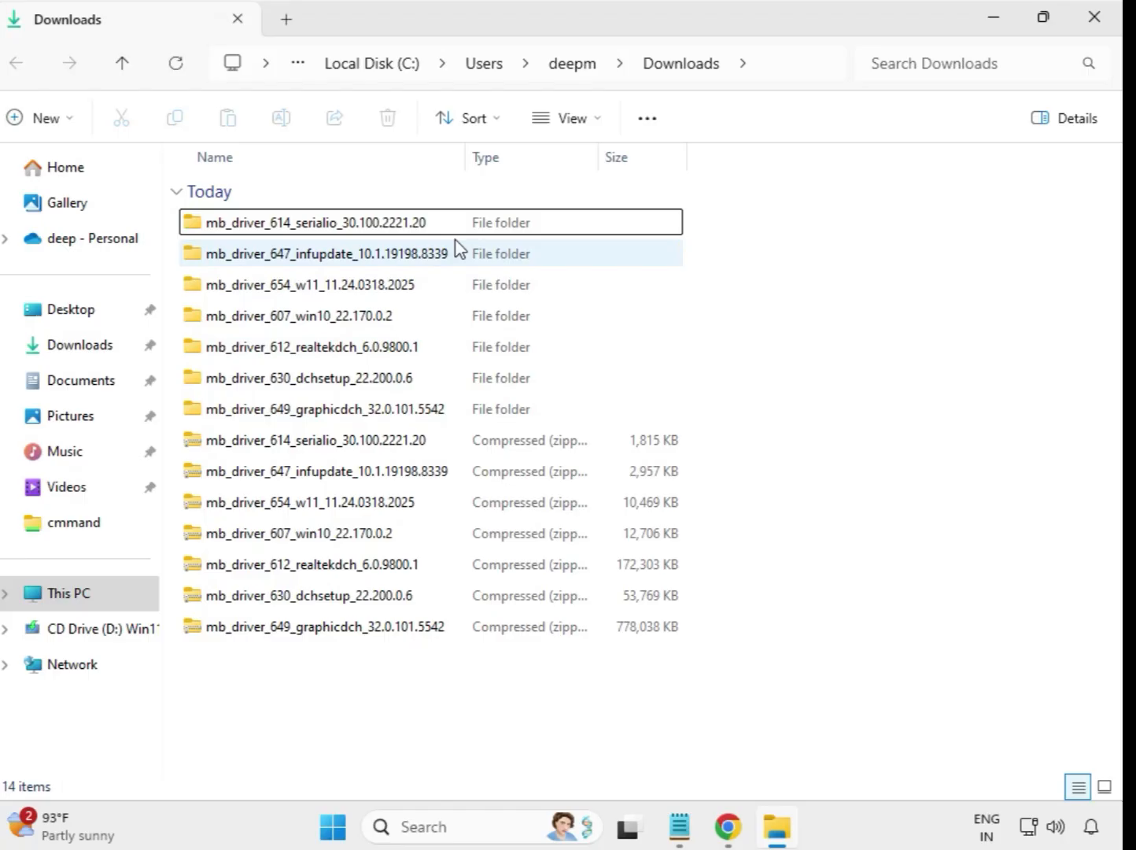
double_click(316, 224)
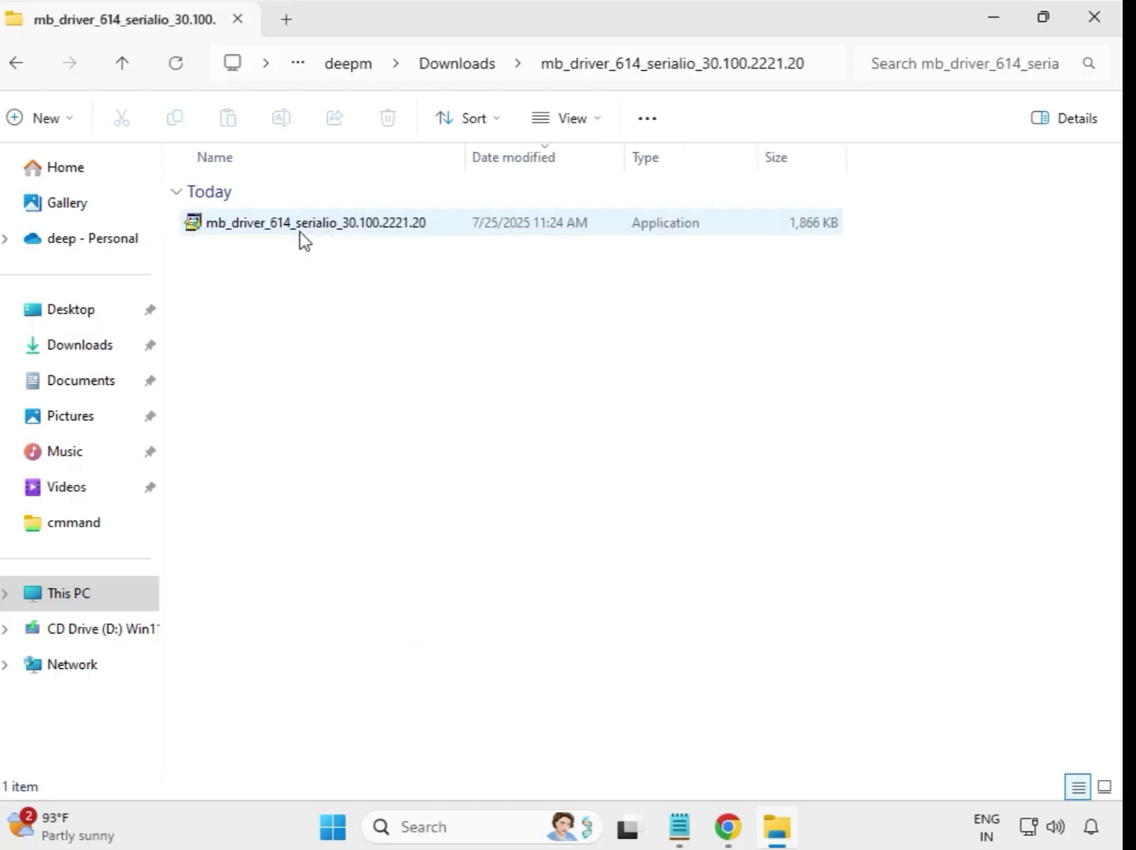
Run the mb_driver_614_serialio_30.100.2221.20 installer as administrator and allow it to make changes to the device.
click(302, 229)
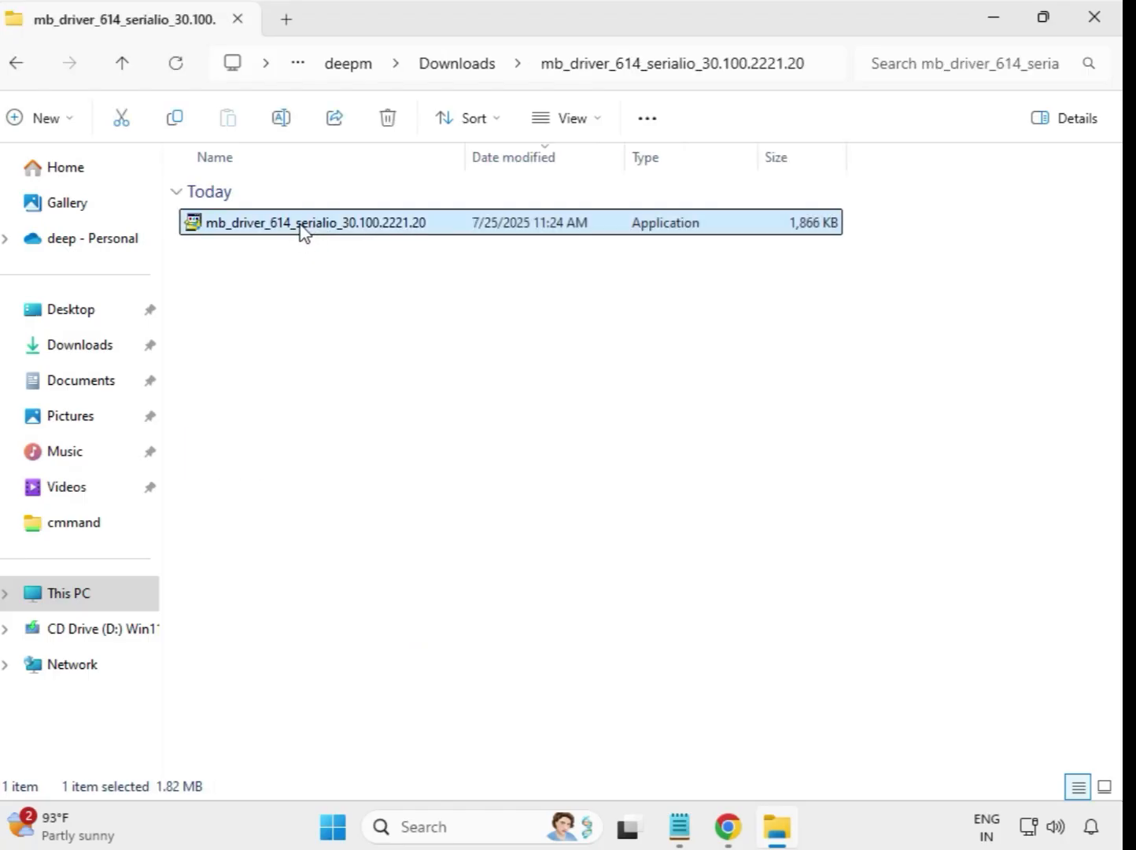
right_click(304, 232)
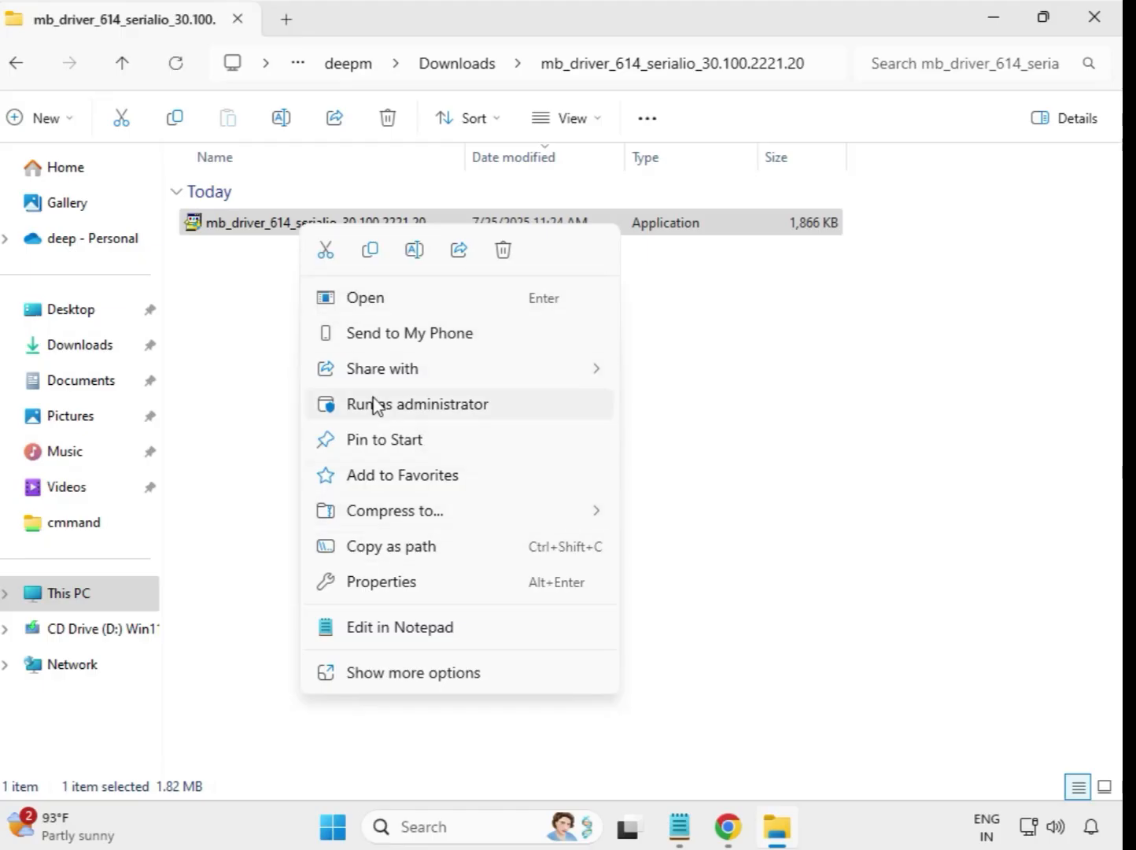
click(401, 405)
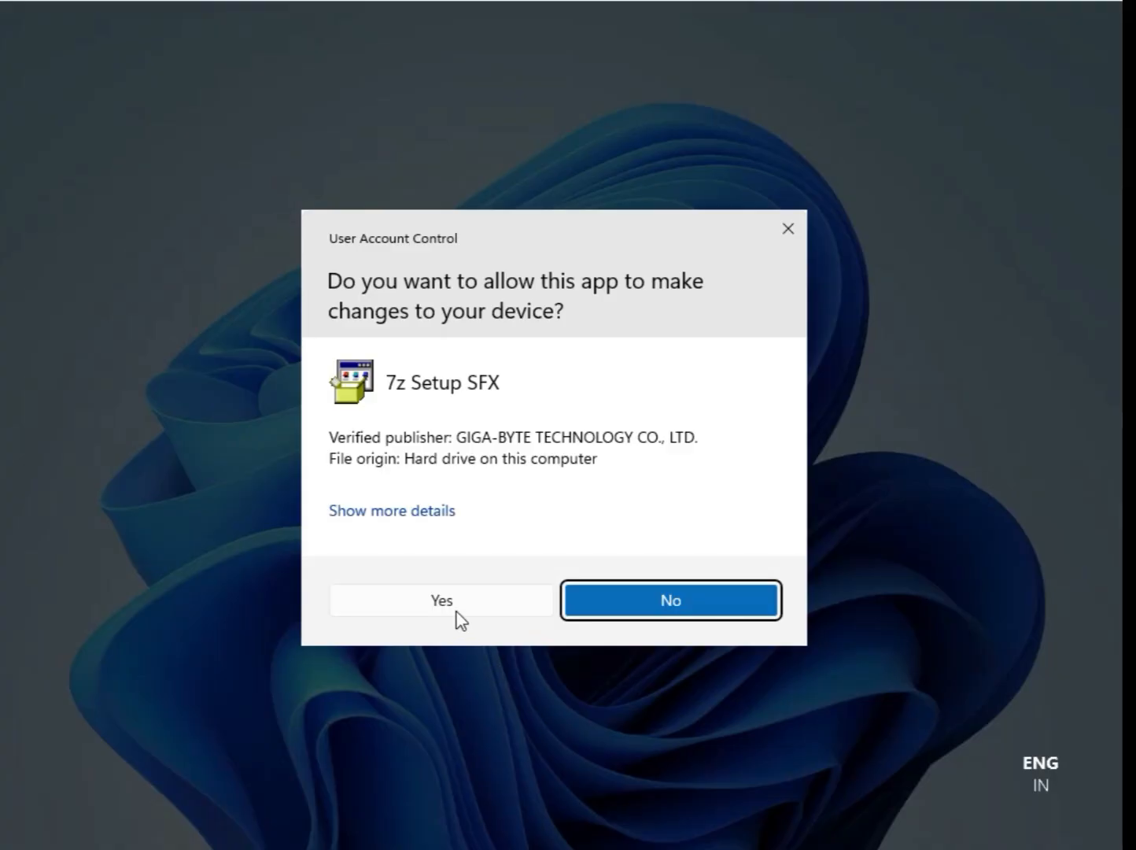
click(457, 610)
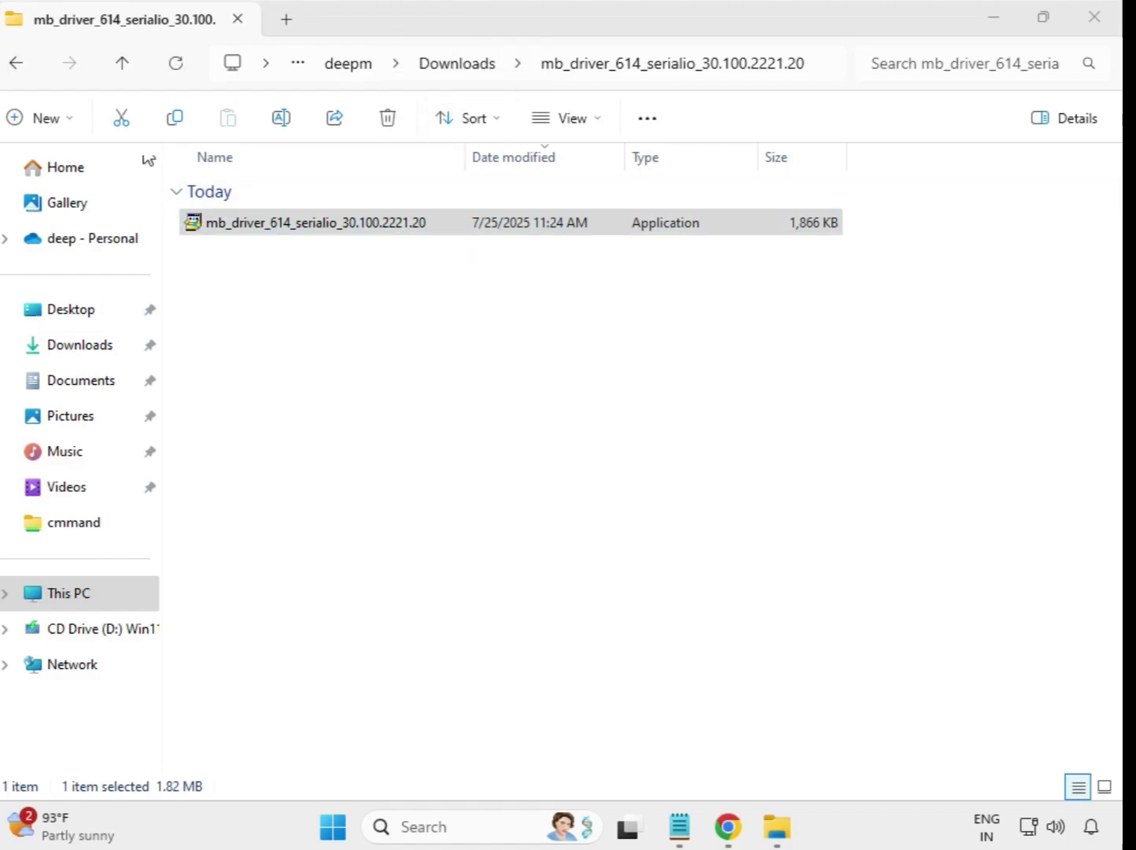
From Downloads, open the mb_driver_647_infupdate_10.1.19198.8339 folder and run its installer as administrator, allowing it to make changes.
click(21, 70)
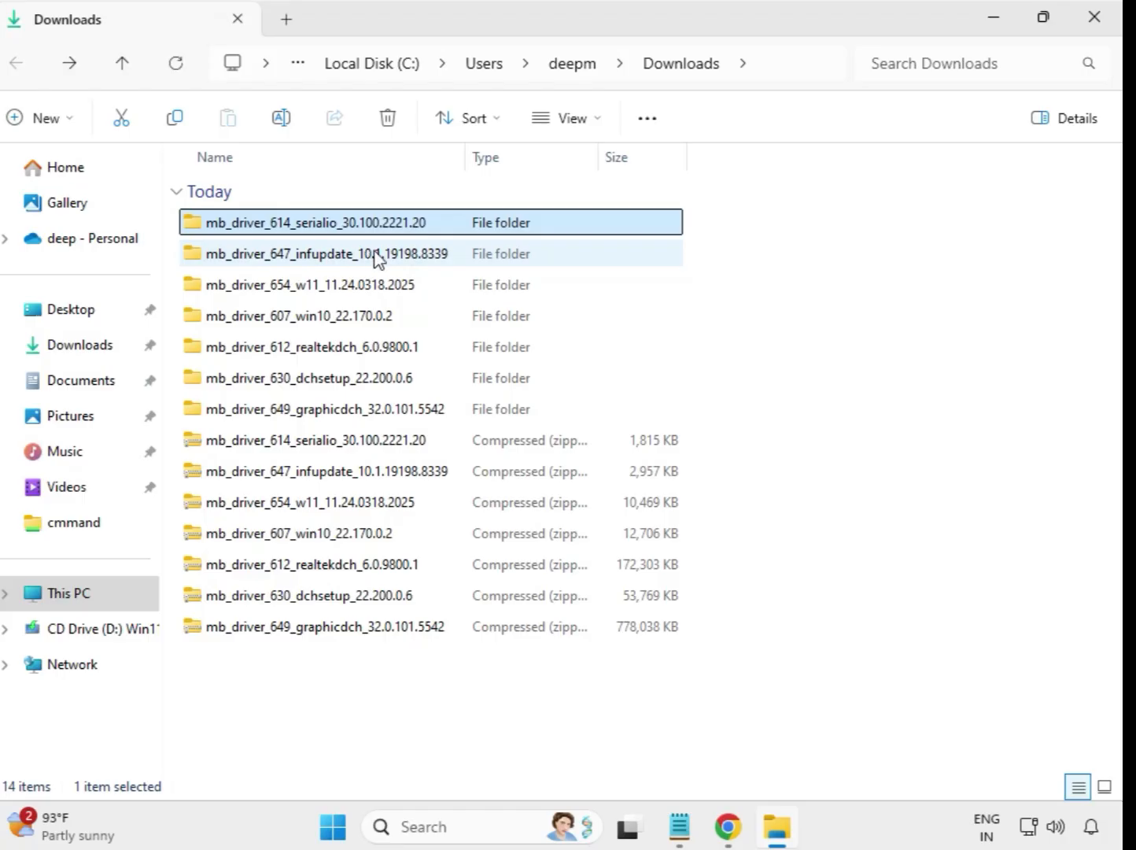
double_click(375, 256)
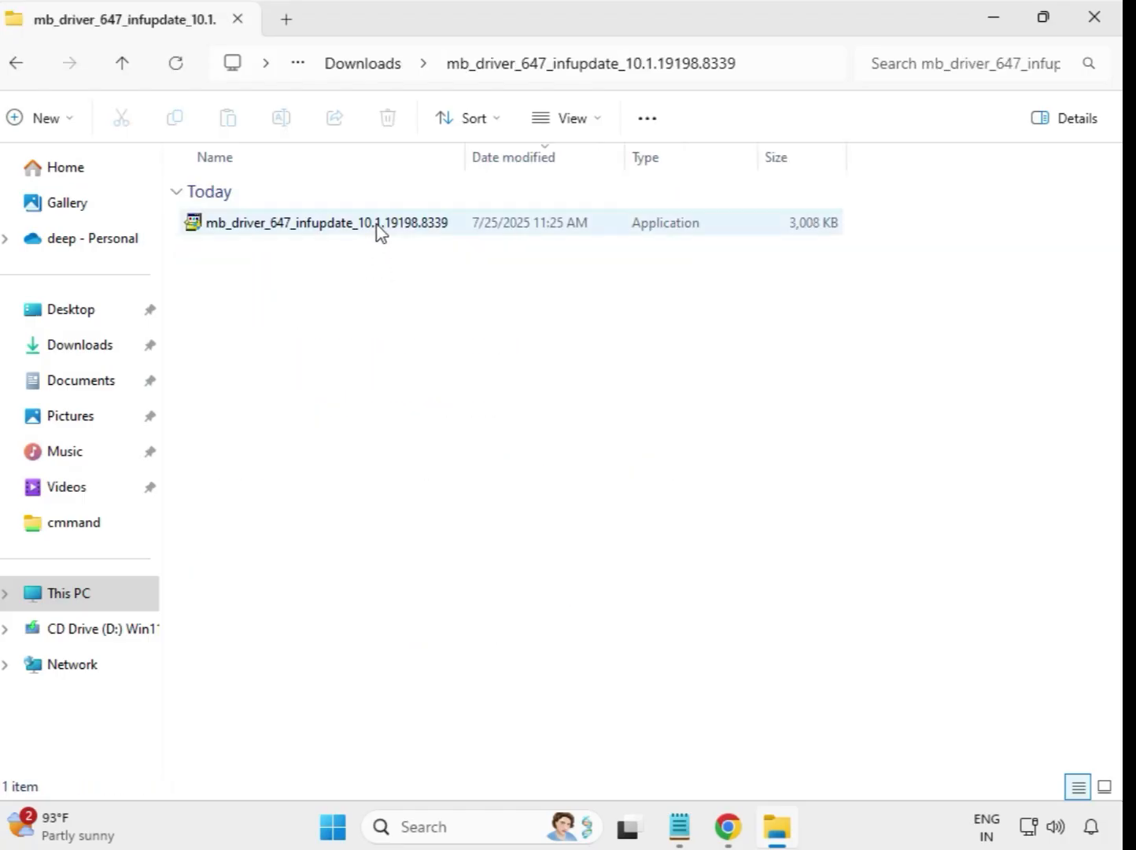
click(380, 232)
right_click(379, 231)
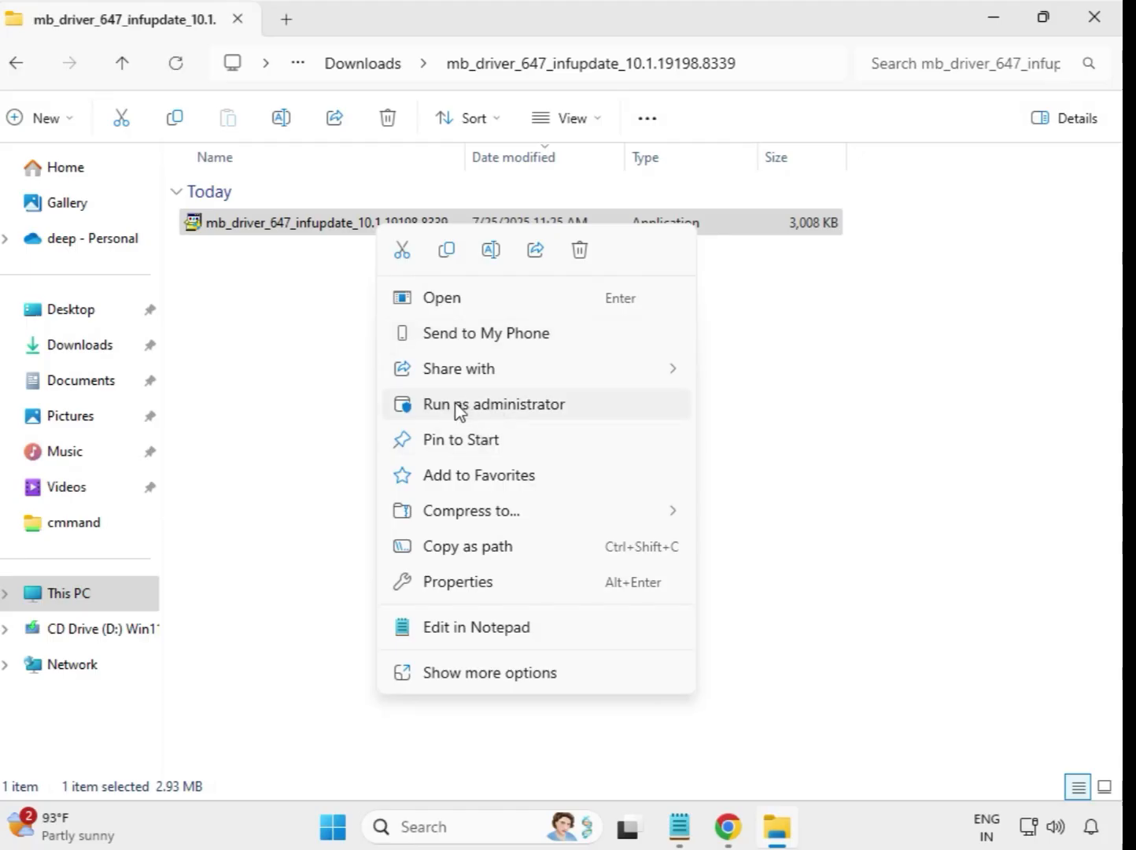
click(497, 405)
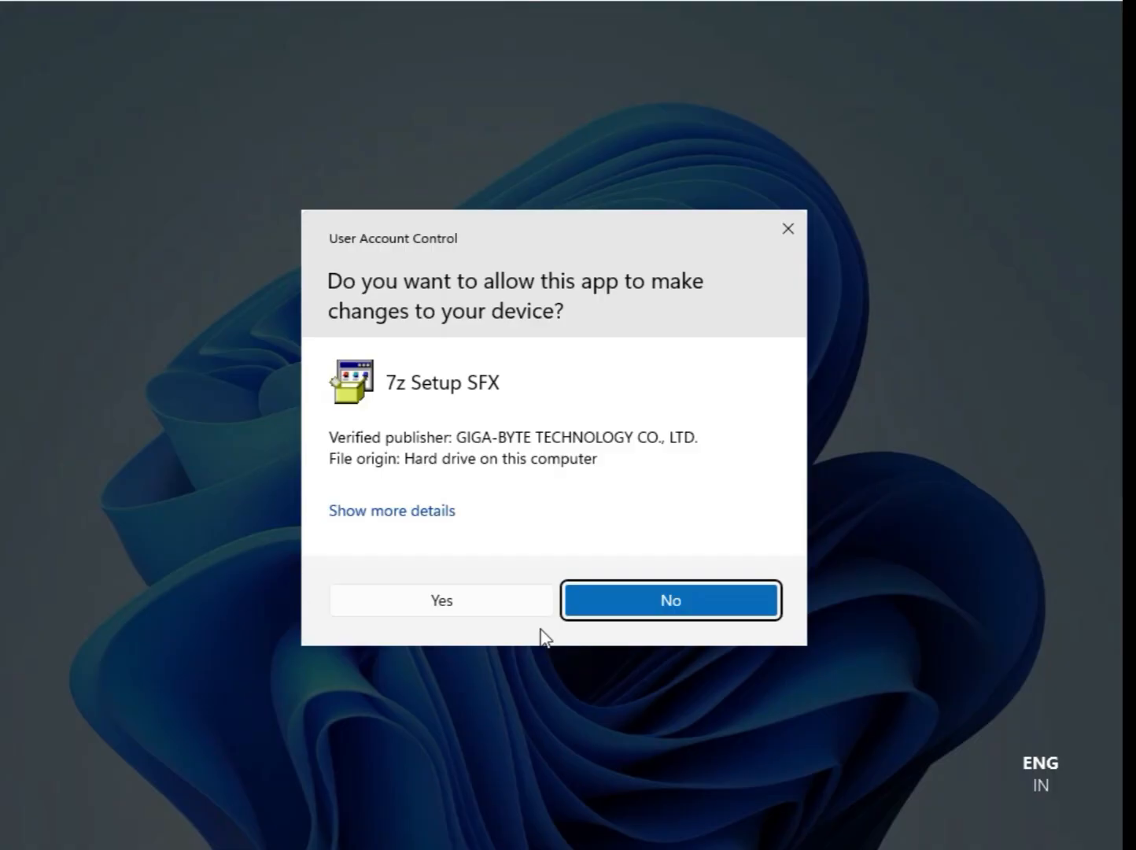
click(515, 611)
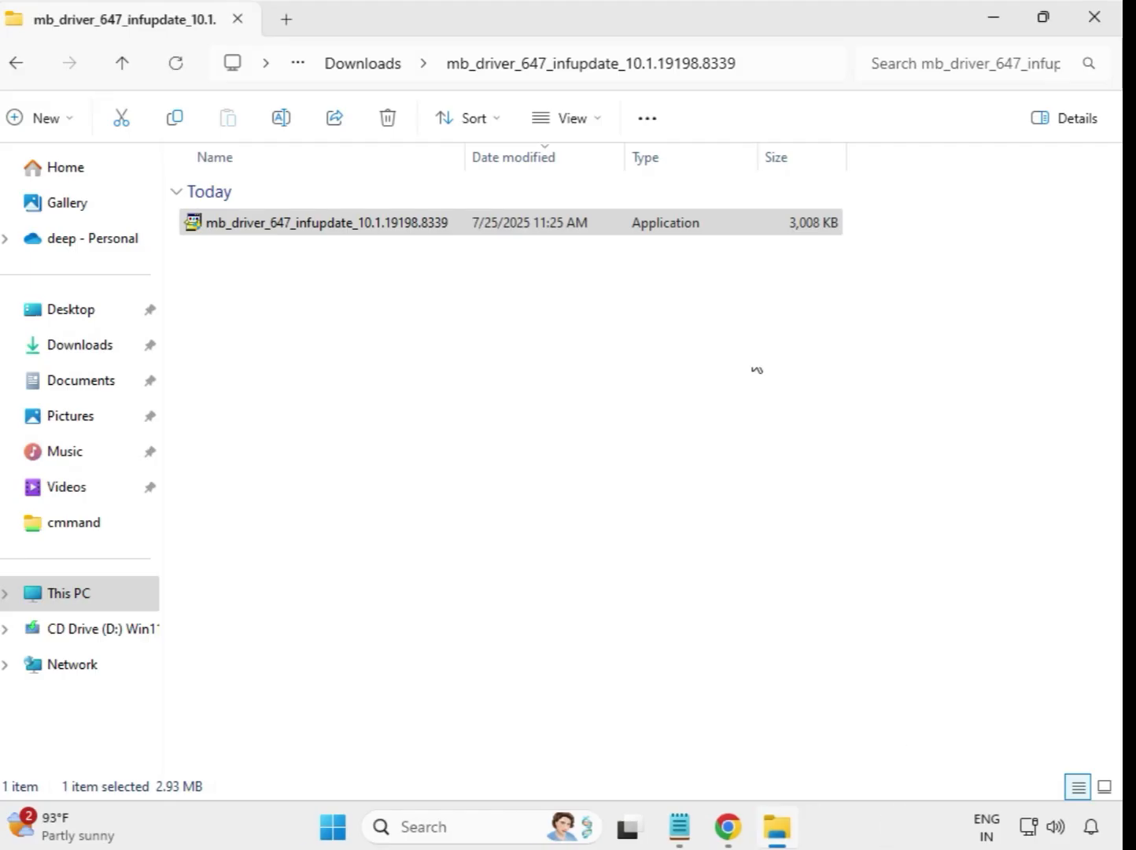
From Downloads, open the mb_driver_654_w11_11.24.0318.2025 folder and run its installer as administrator, allowing it to make changes.
click(342, 68)
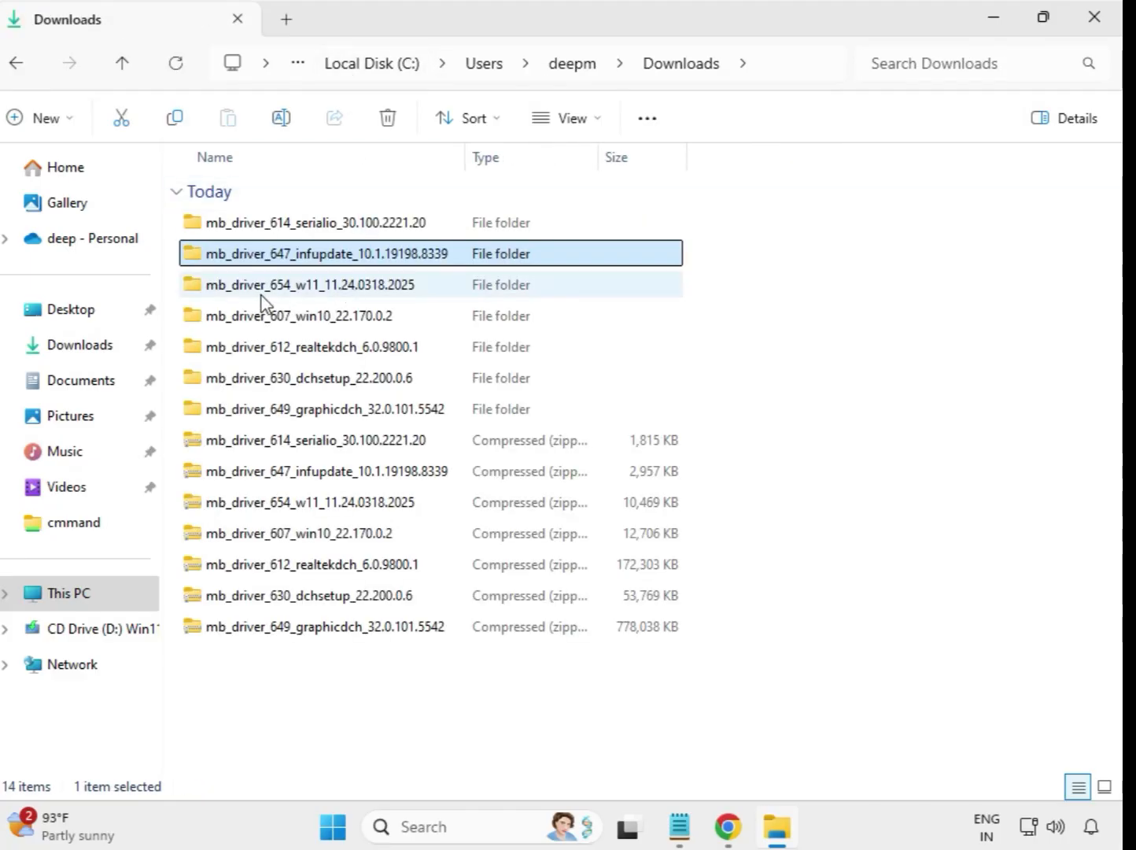
double_click(321, 293)
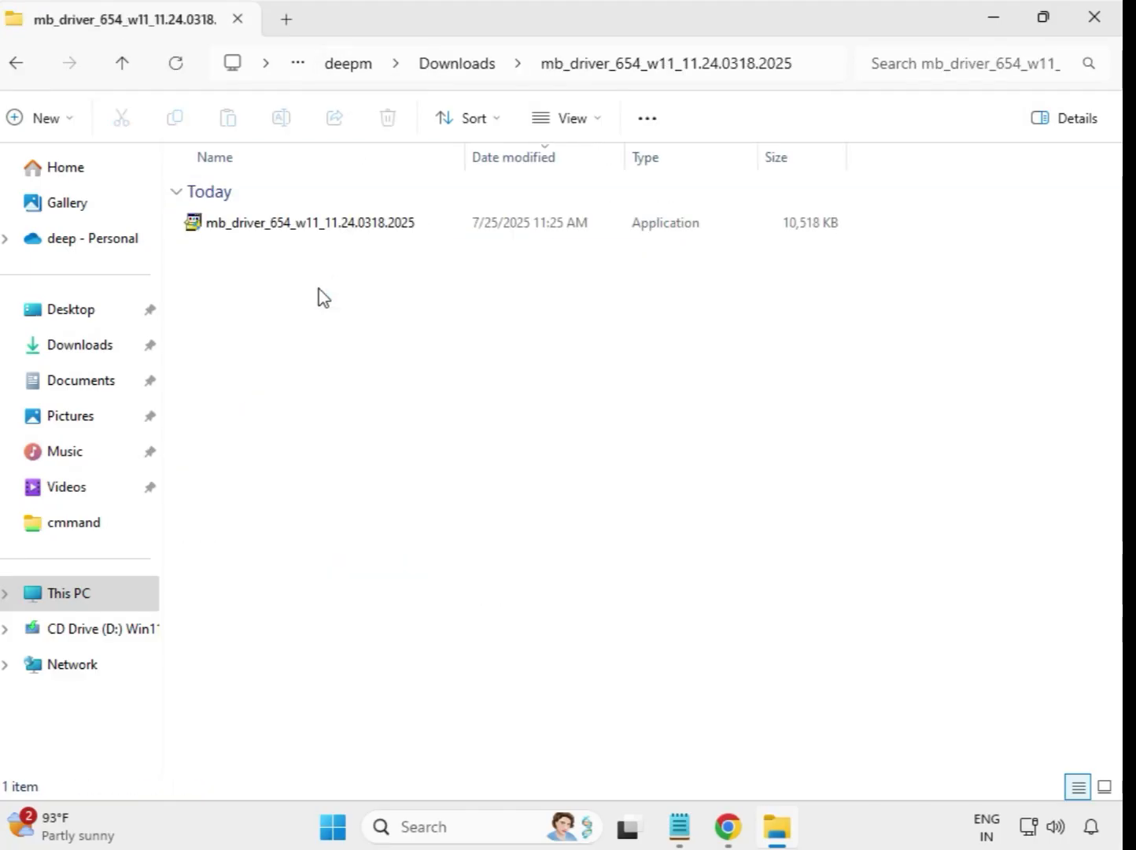
click(332, 230)
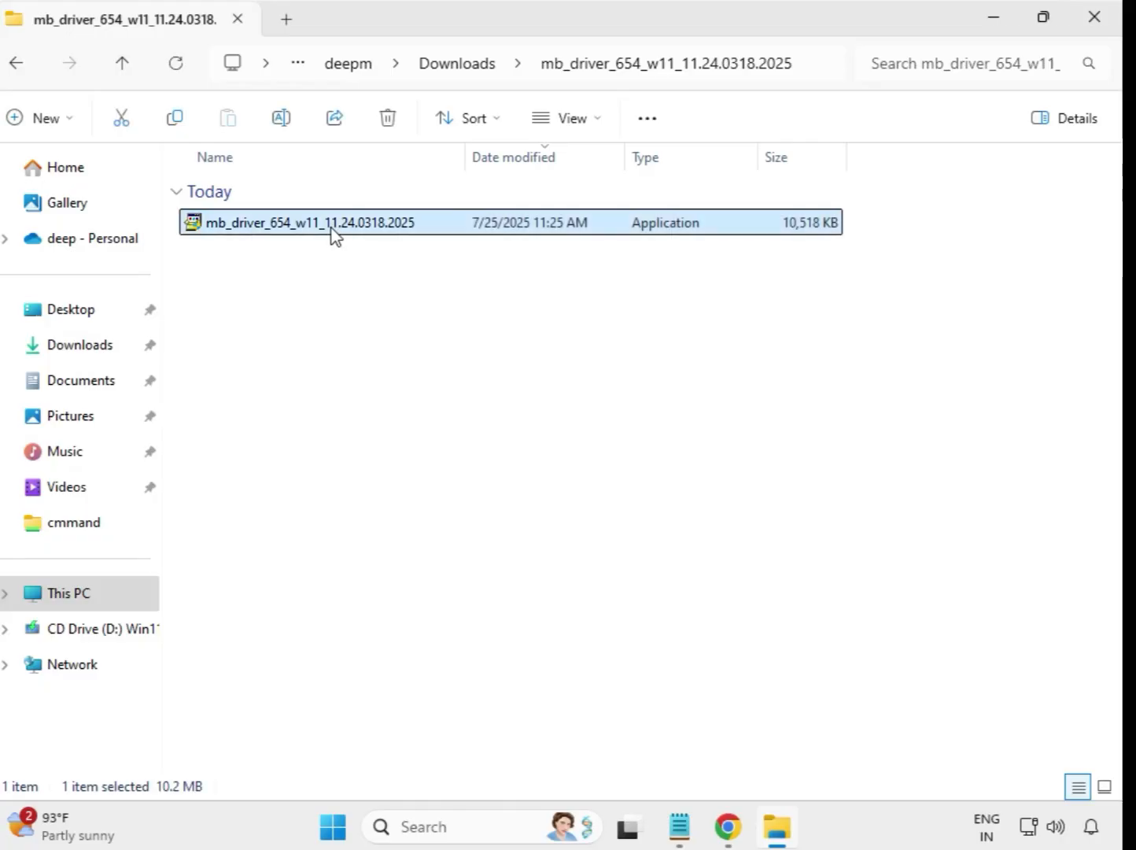
right_click(330, 232)
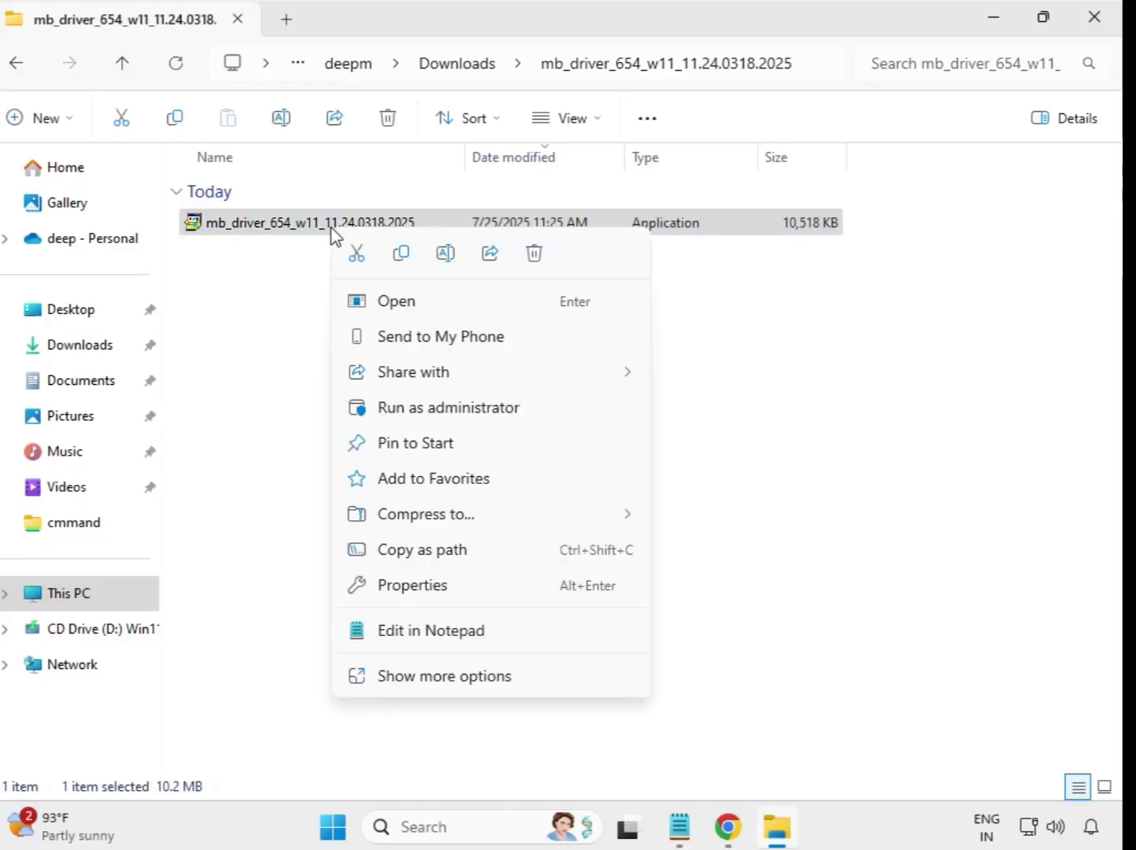
click(438, 407)
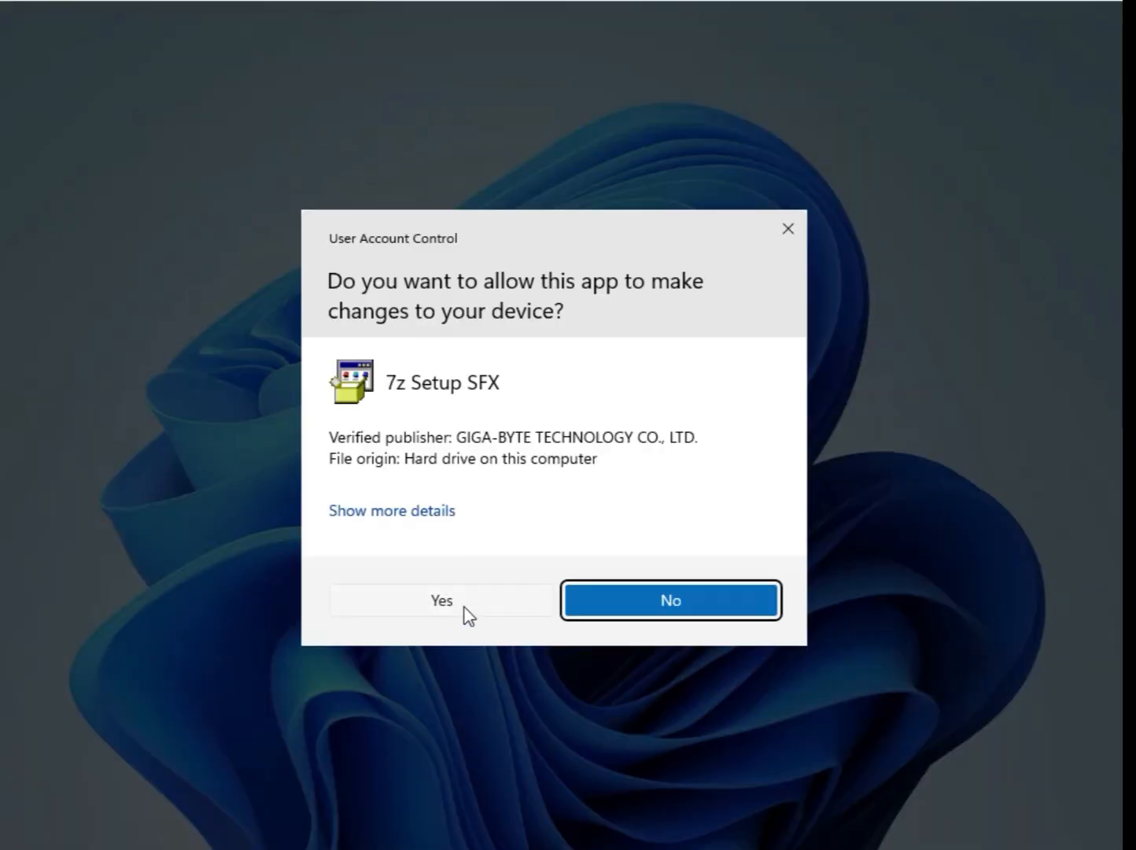
click(464, 606)
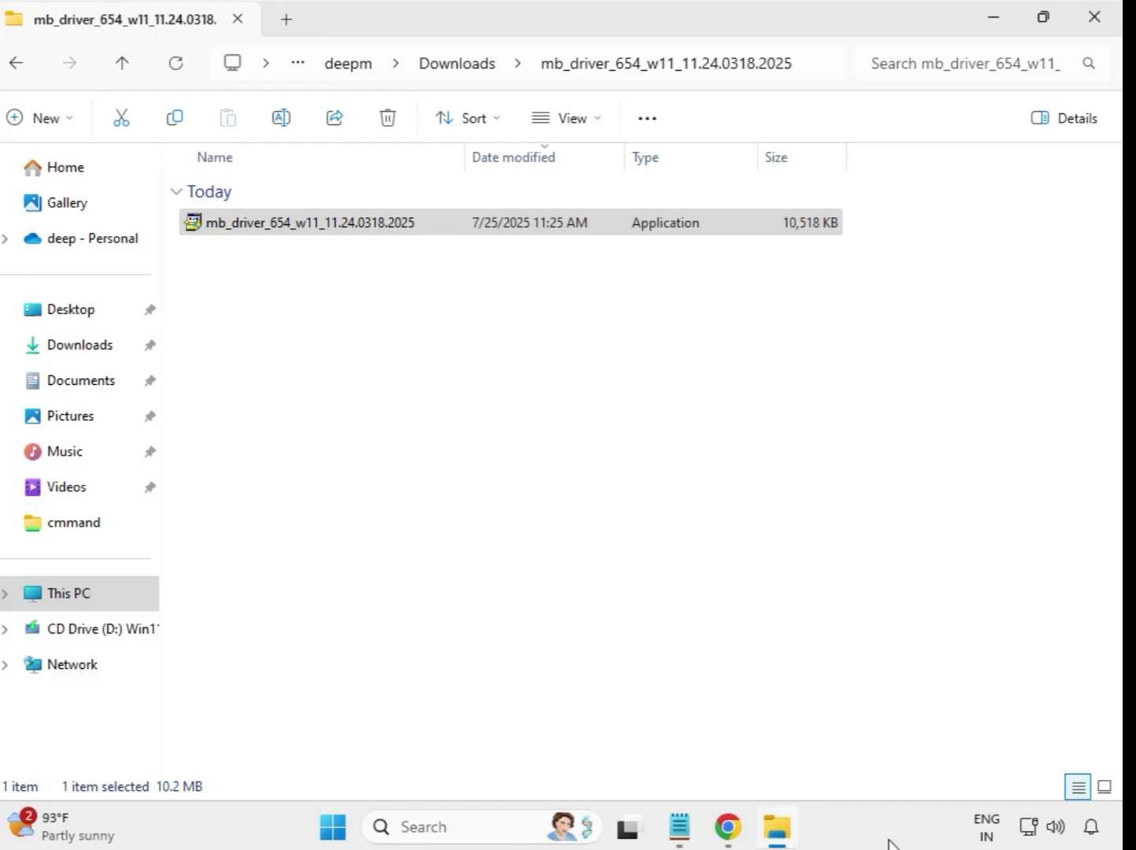
From Downloads, open the mb_driver_607_win10_22.170.0.2 folder and run its installer as administrator, allowing it to make changes.
click(461, 66)
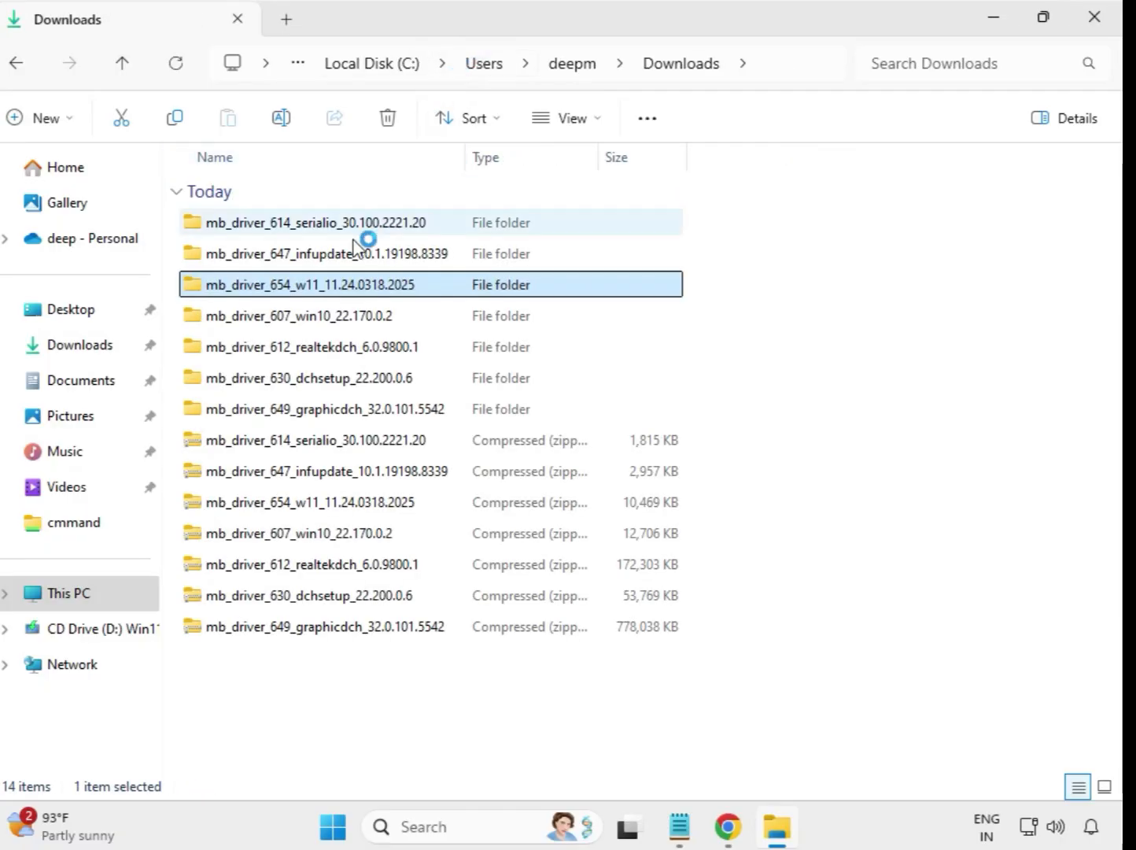
double_click(329, 319)
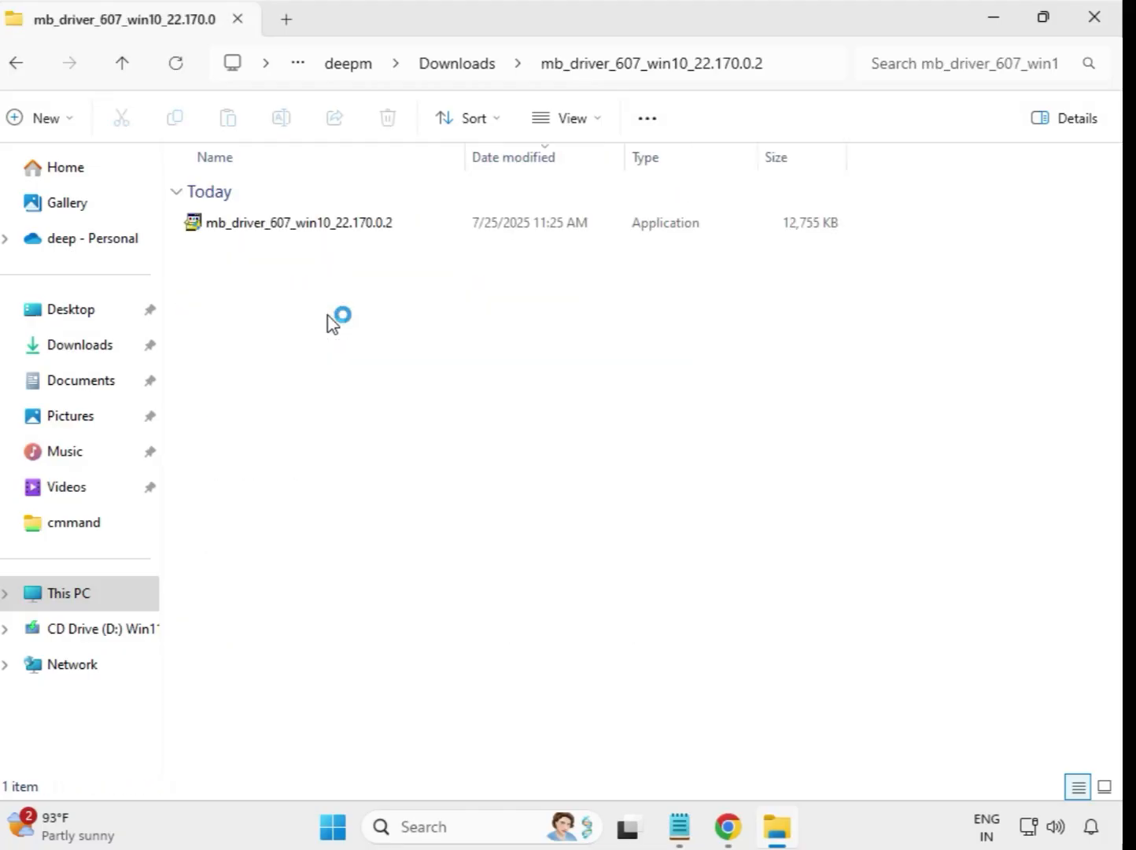
click(313, 230)
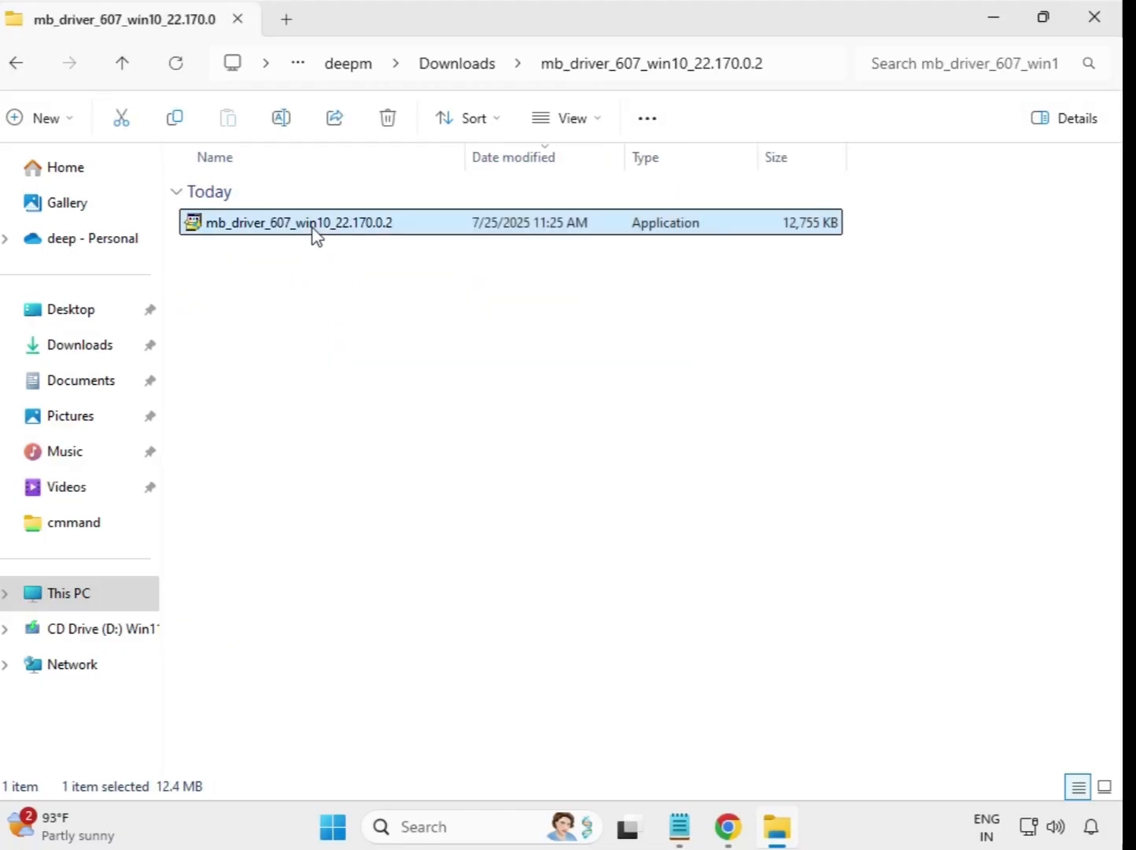
right_click(314, 231)
click(412, 411)
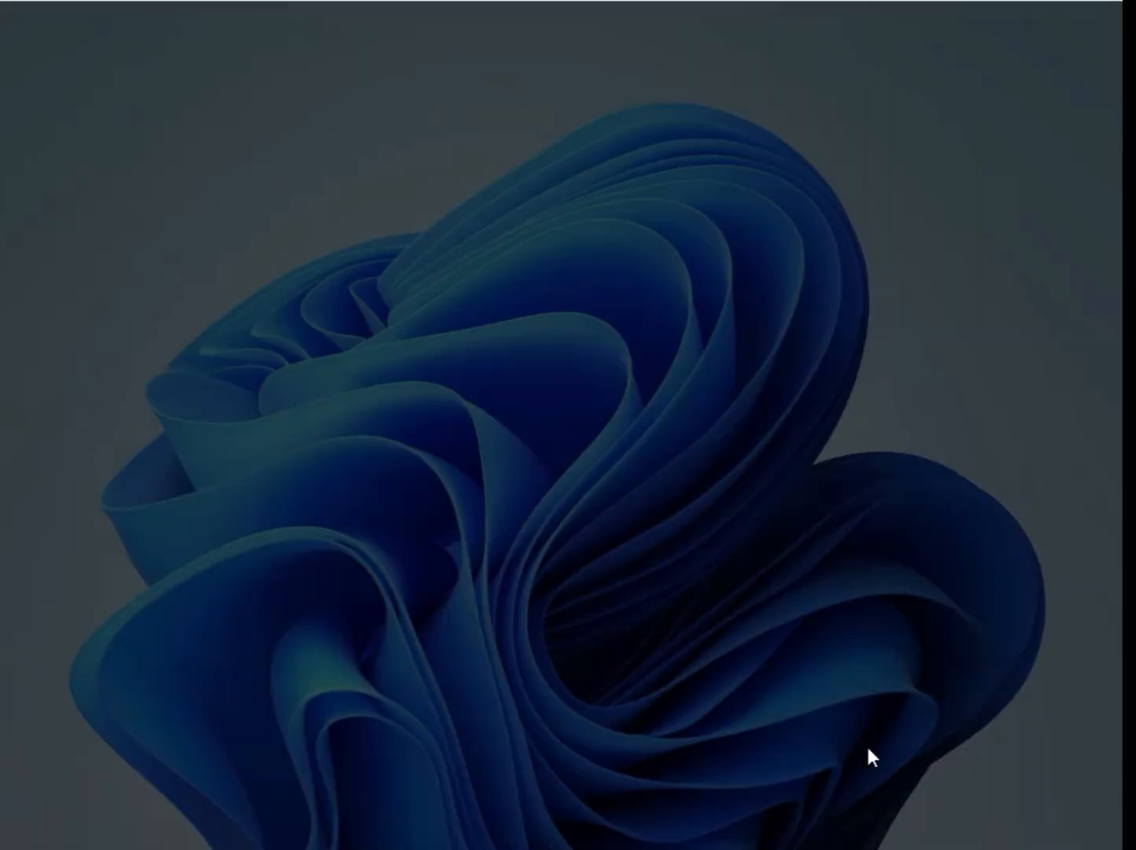
click(467, 604)
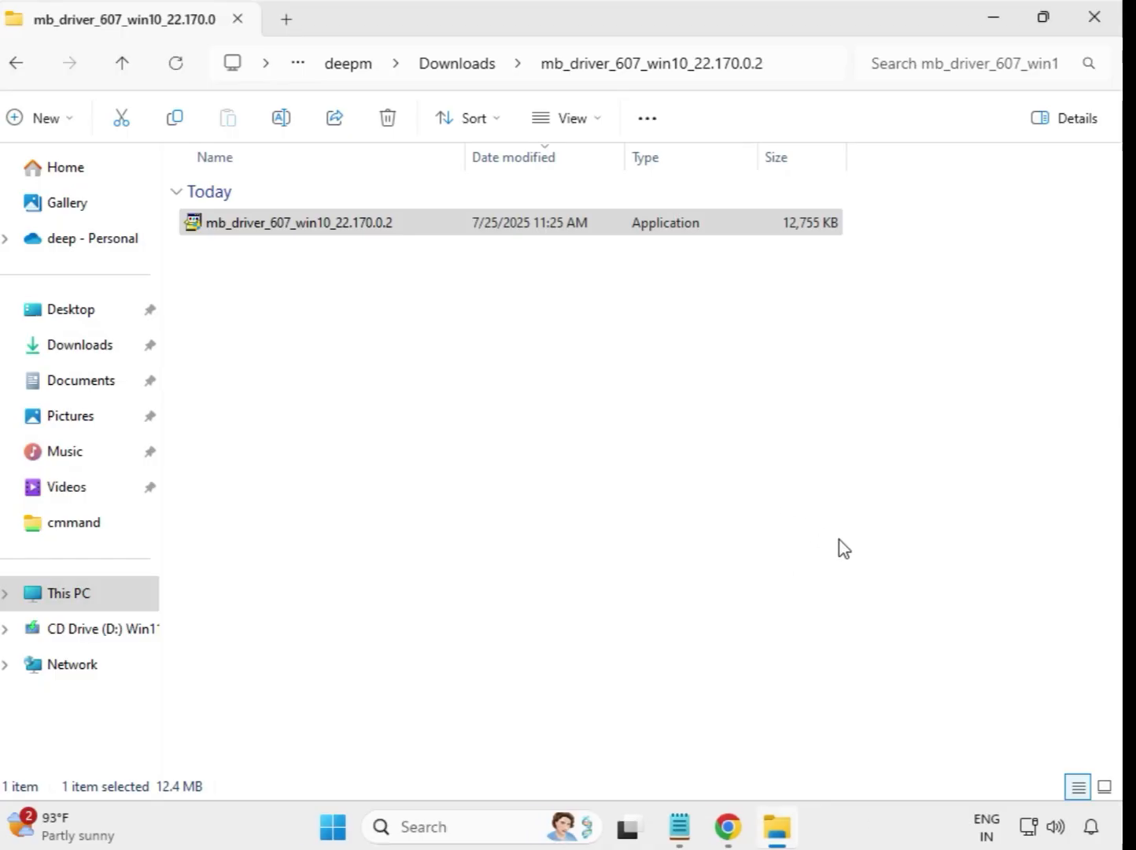
From Downloads, open the mb_driver_612_realtekdch_6.0.9800.1 folder and run its installer as administrator, allowing it to make changes.
click(455, 69)
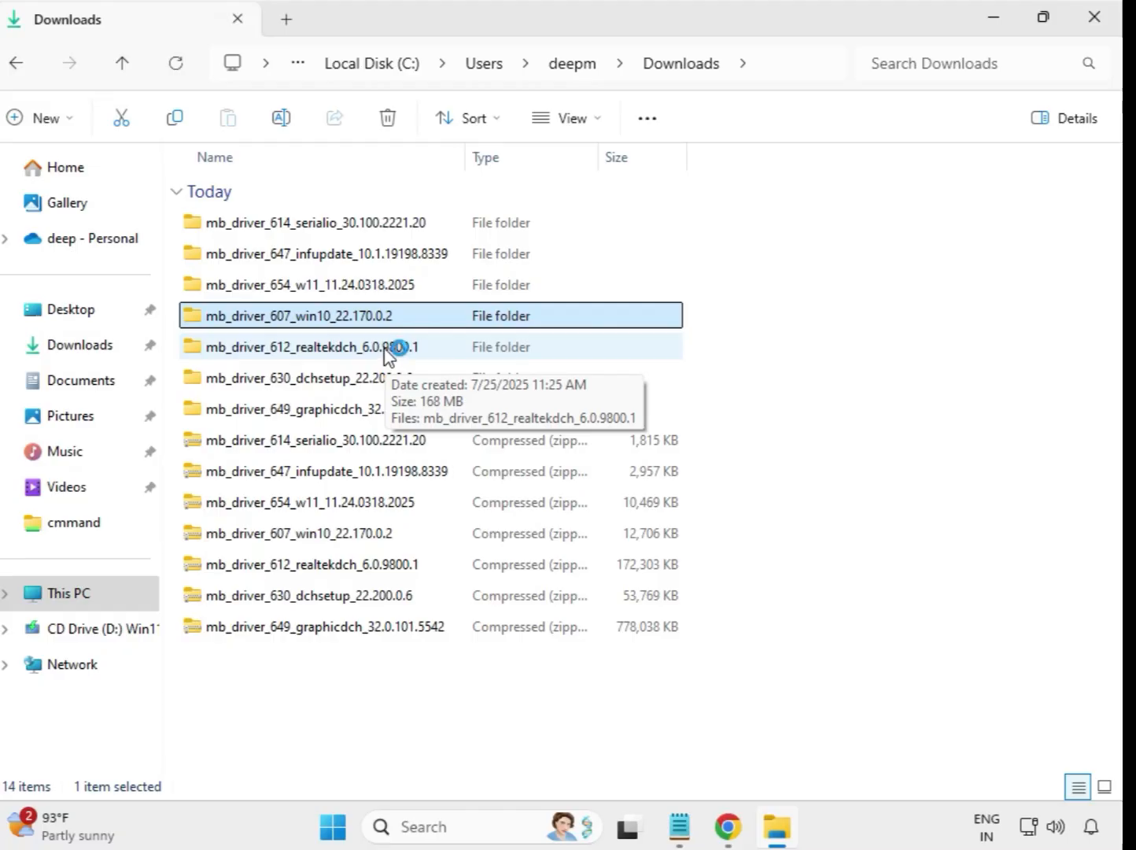
click(386, 354)
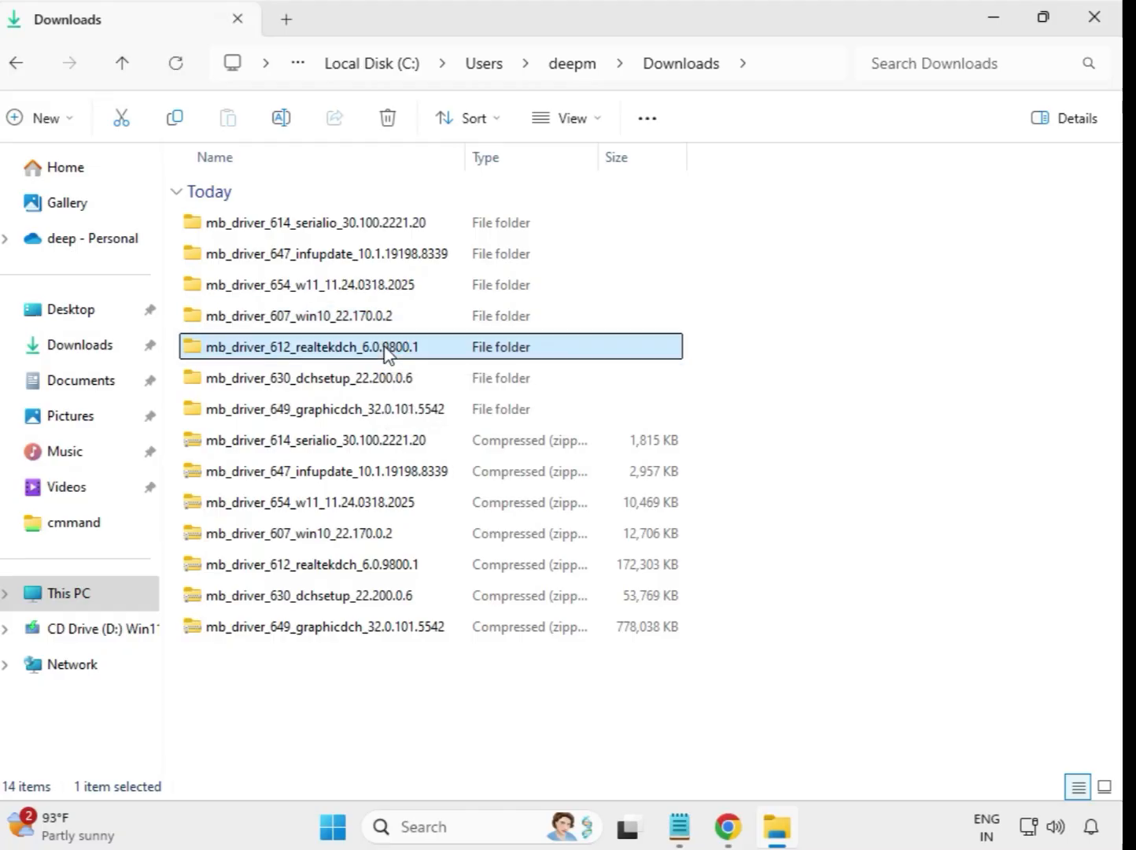
double_click(454, 352)
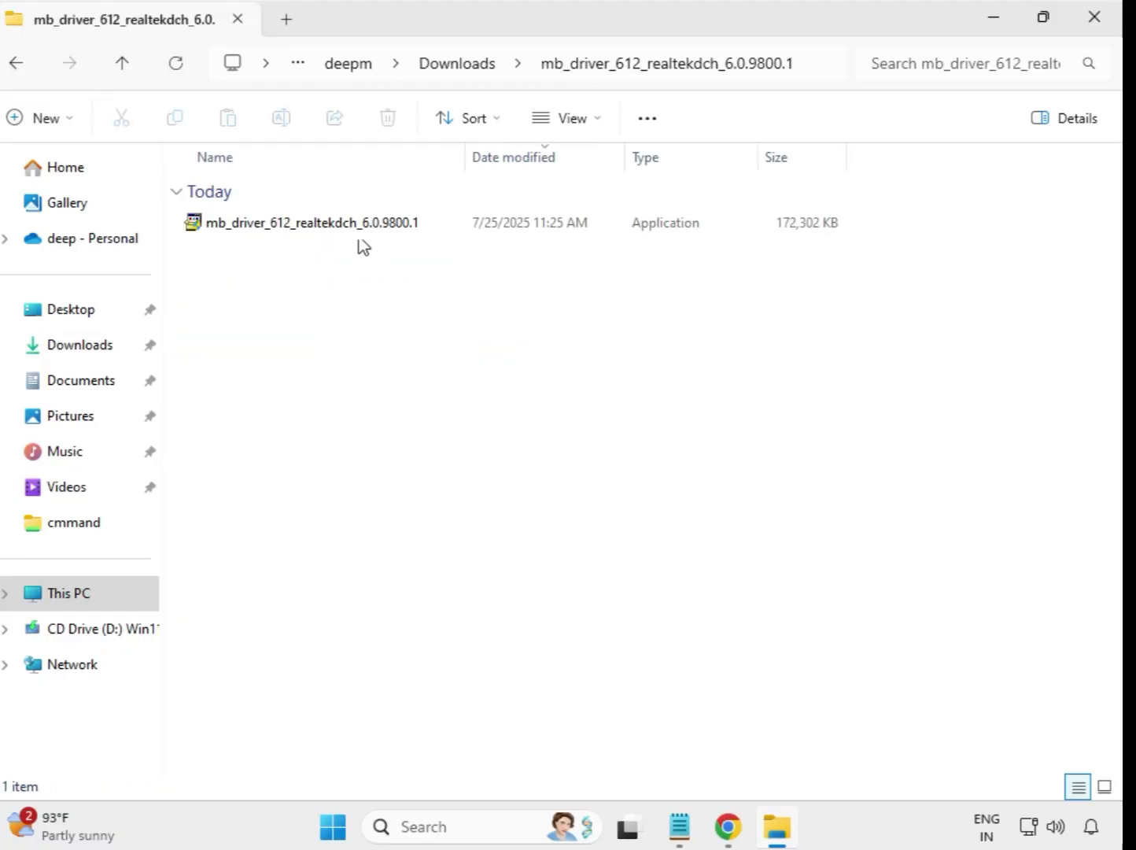
click(348, 226)
right_click(349, 226)
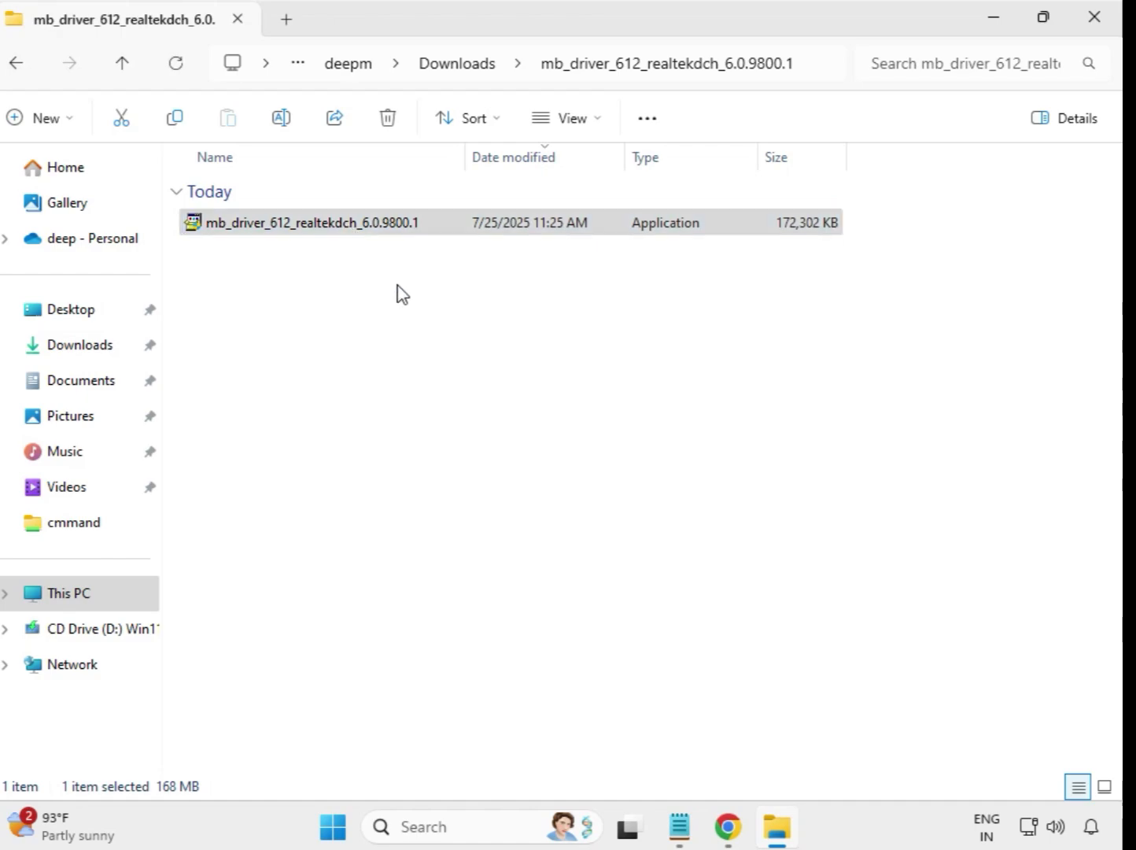
click(489, 417)
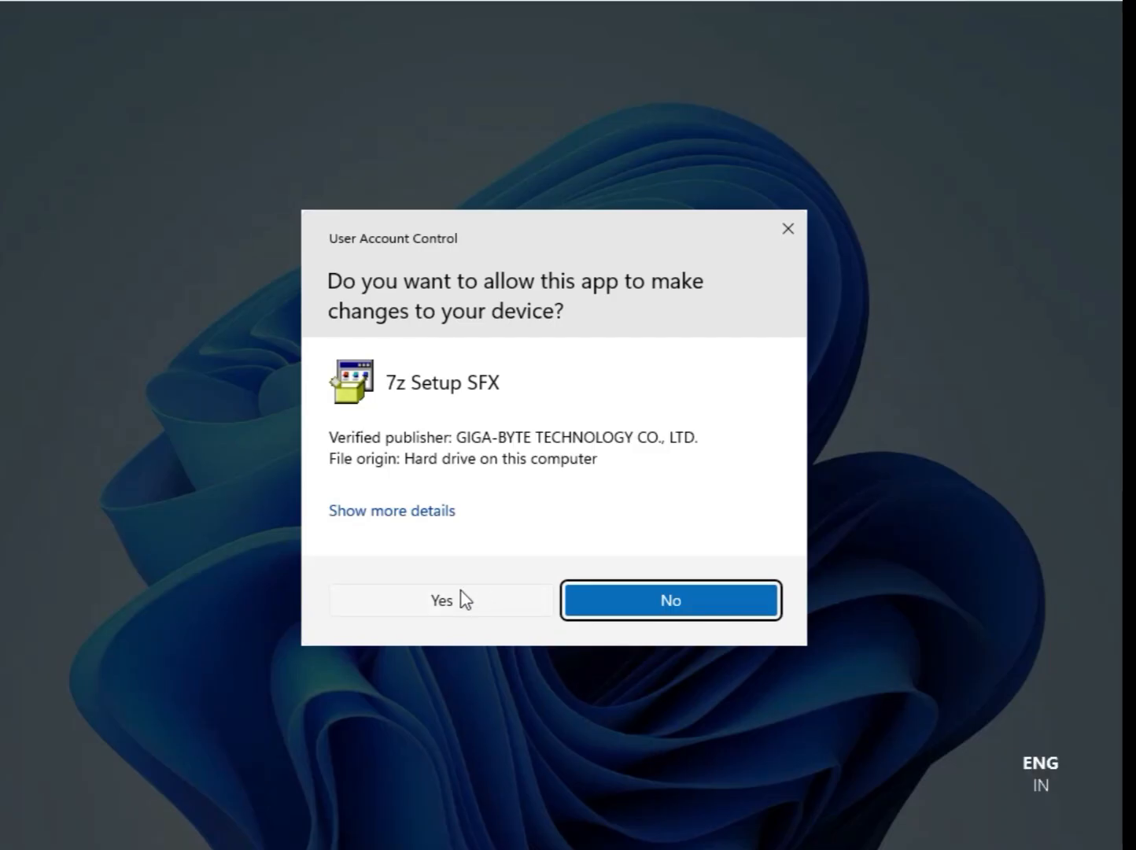
click(462, 598)
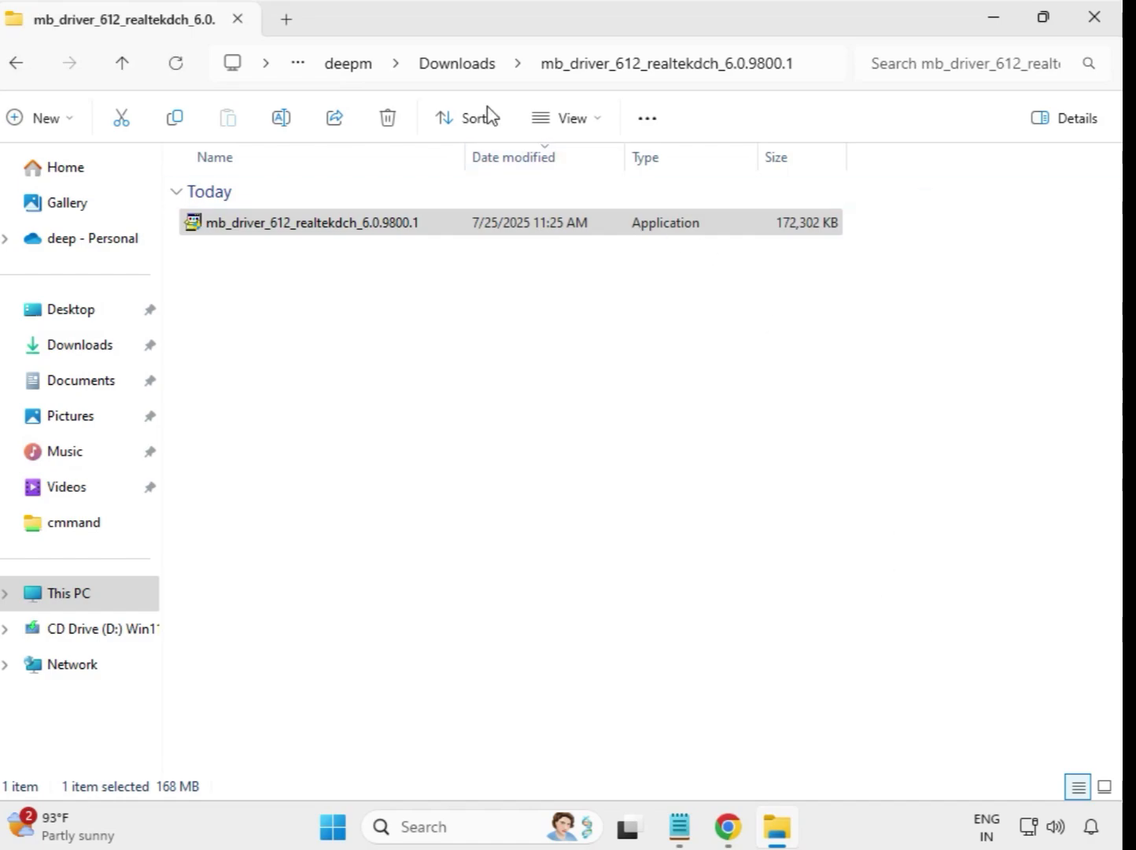
From Downloads, open the mb_driver_630_dchsetup_22.200.0.6 folder and run its installer as administrator, allowing it to make changes.
click(458, 66)
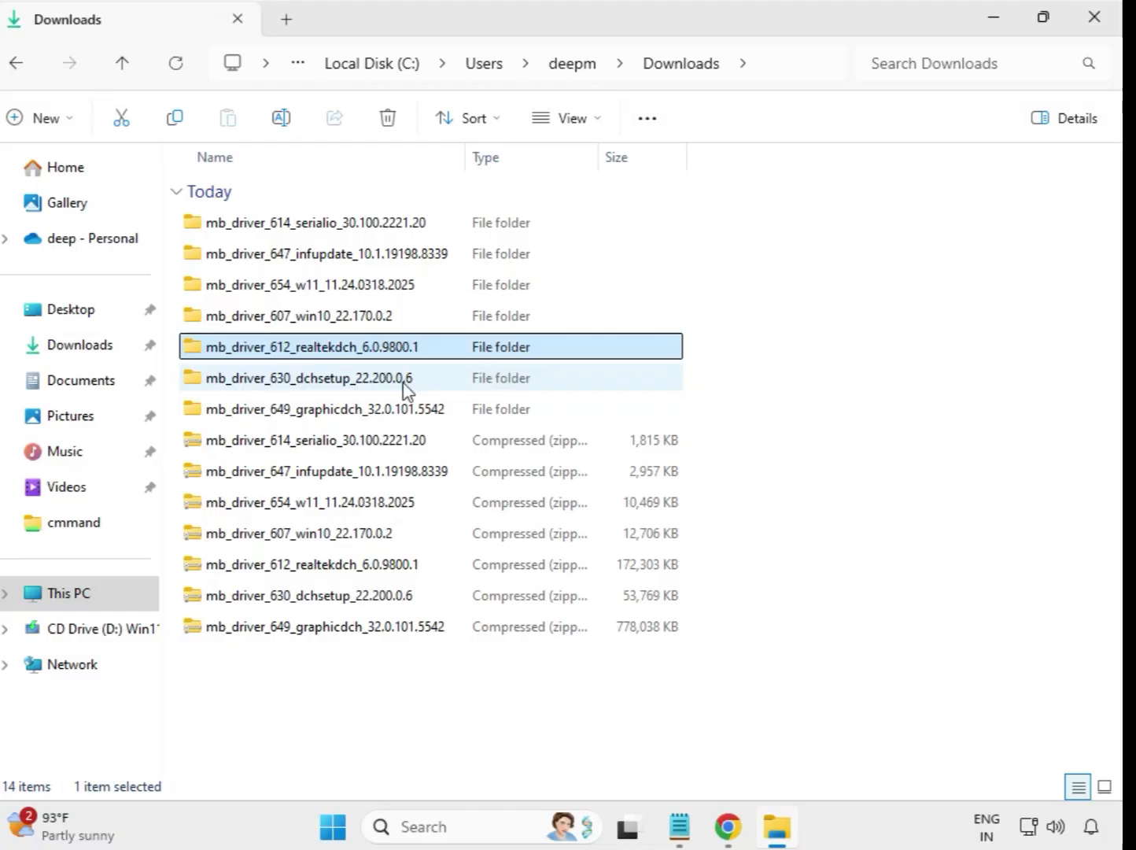
click(372, 386)
click(382, 411)
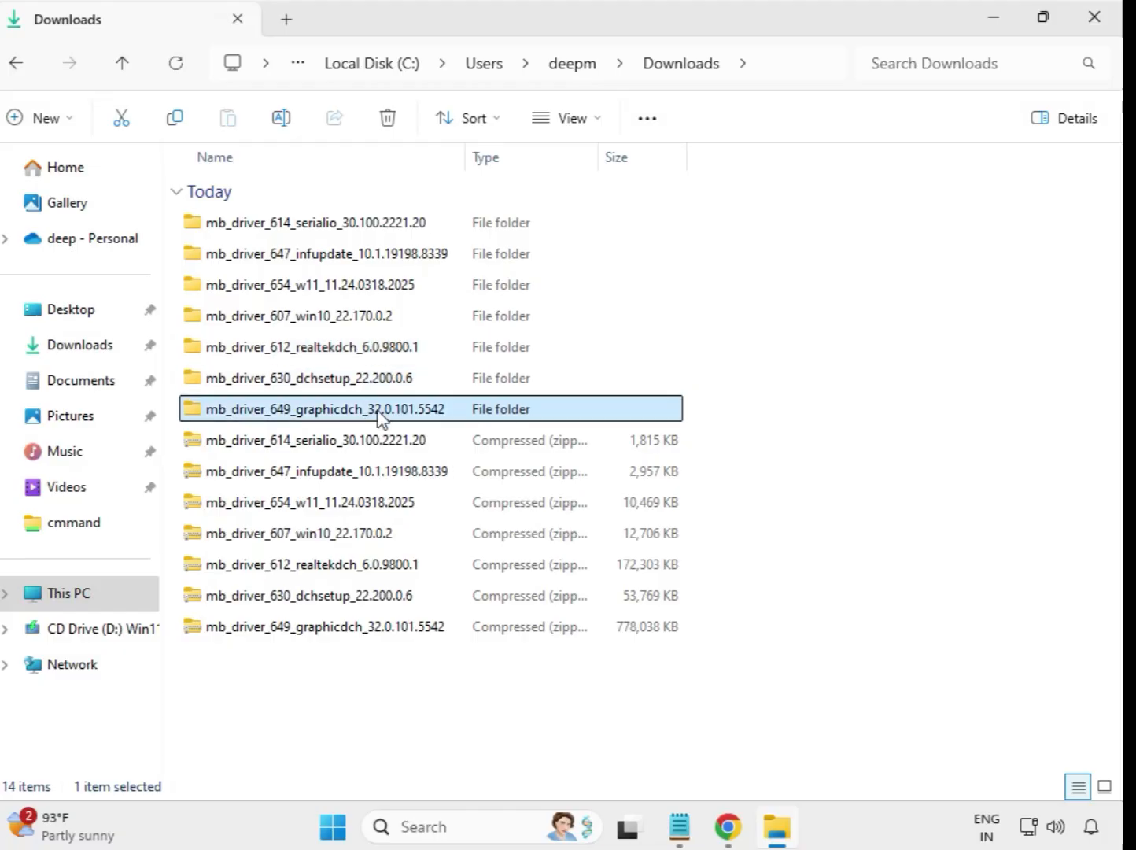
click(382, 387)
double_click(370, 385)
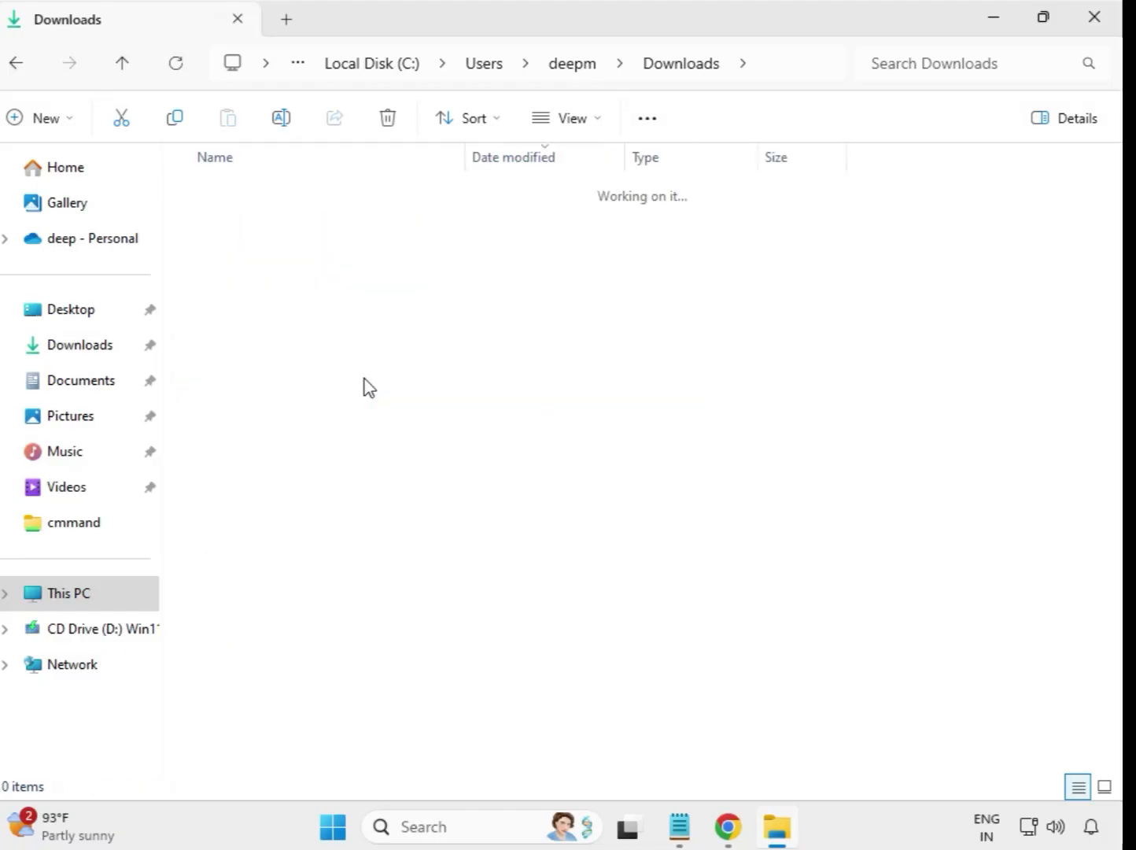
click(307, 235)
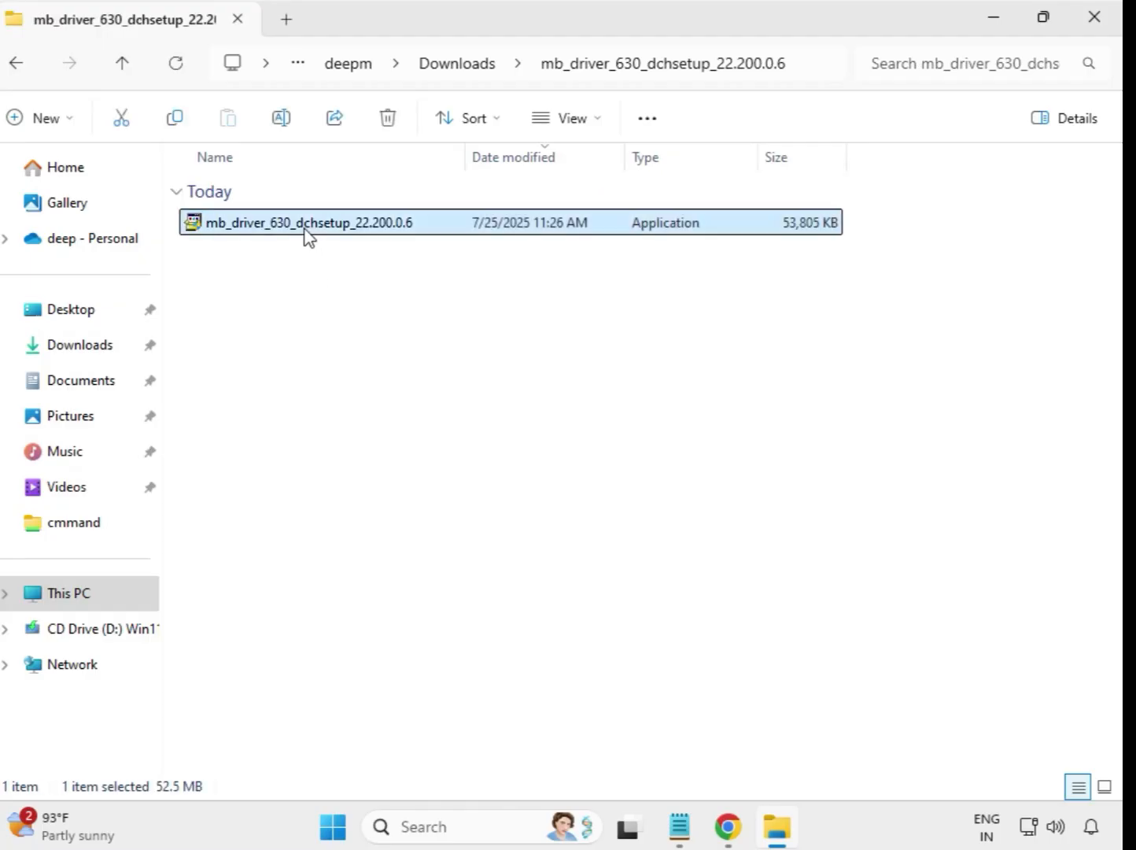
right_click(307, 237)
click(432, 410)
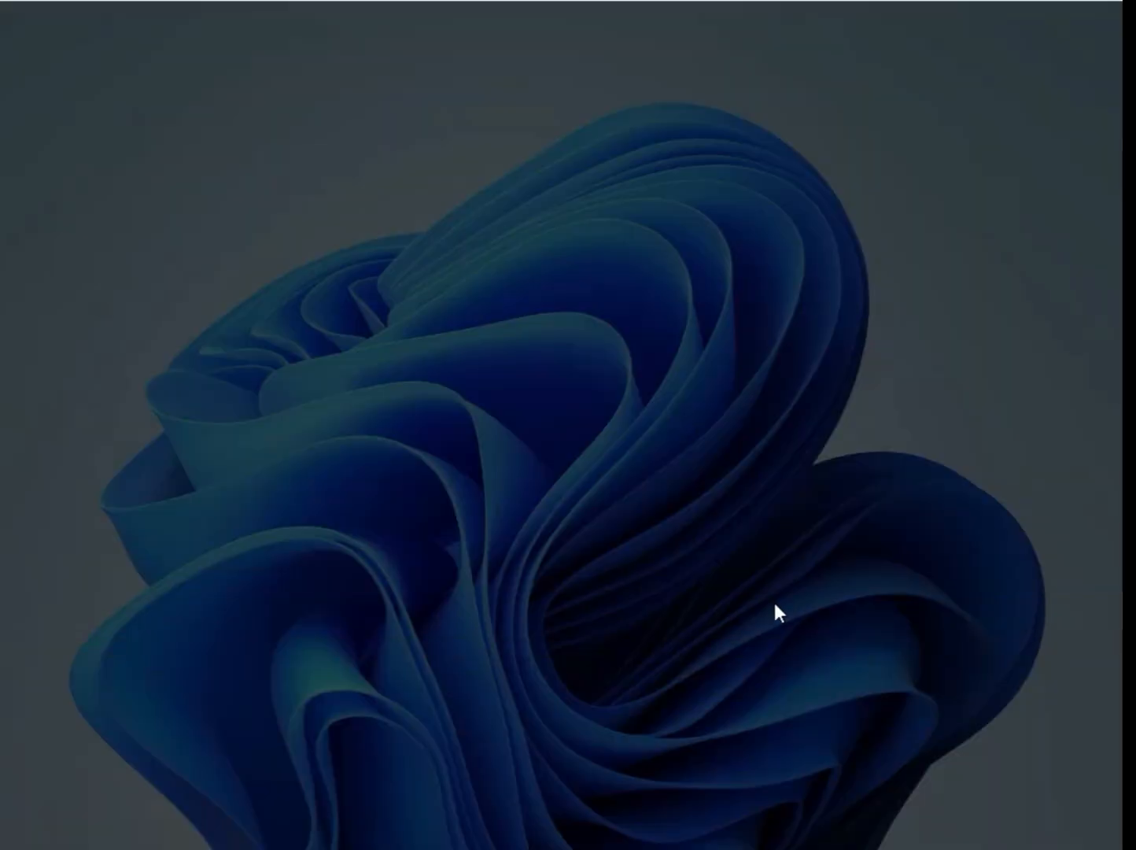
click(469, 614)
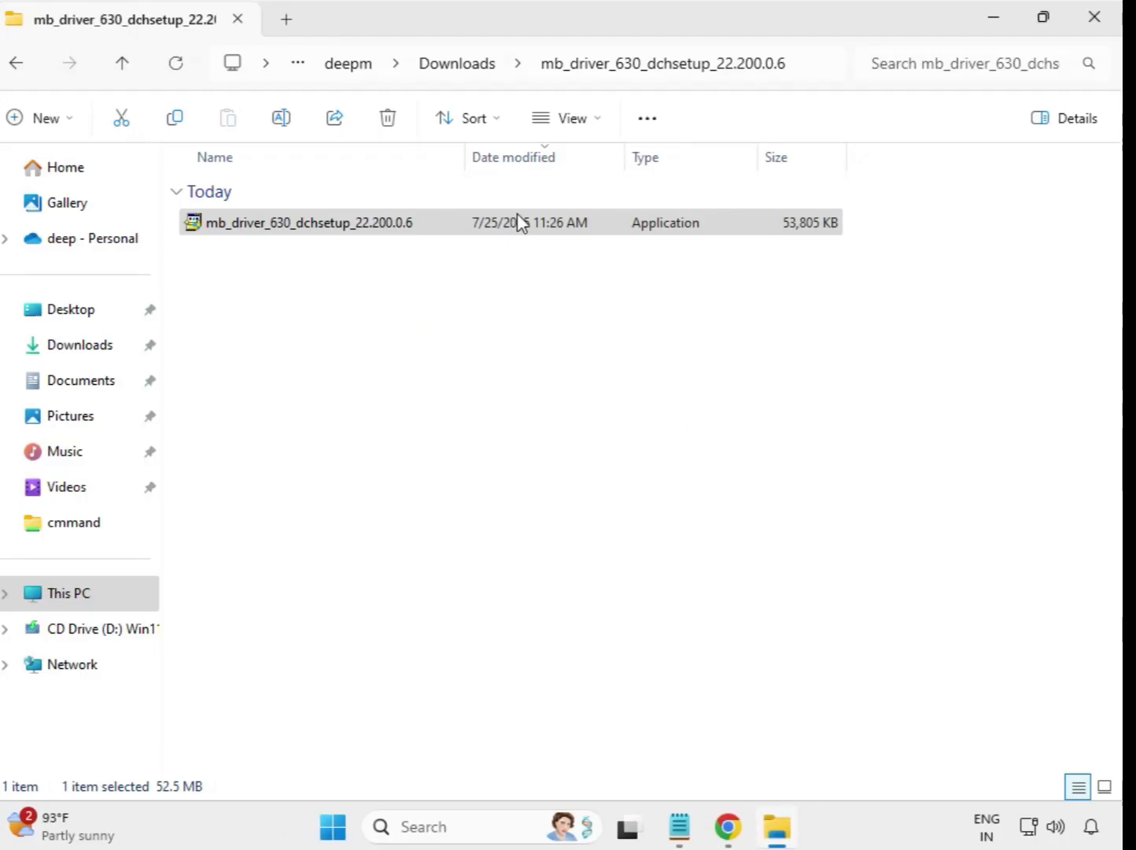
From Downloads, open the mb_driver_649_graphicdch_32.0.101.5542 folder and run its installer as administrator, allowing it to make changes.
click(459, 69)
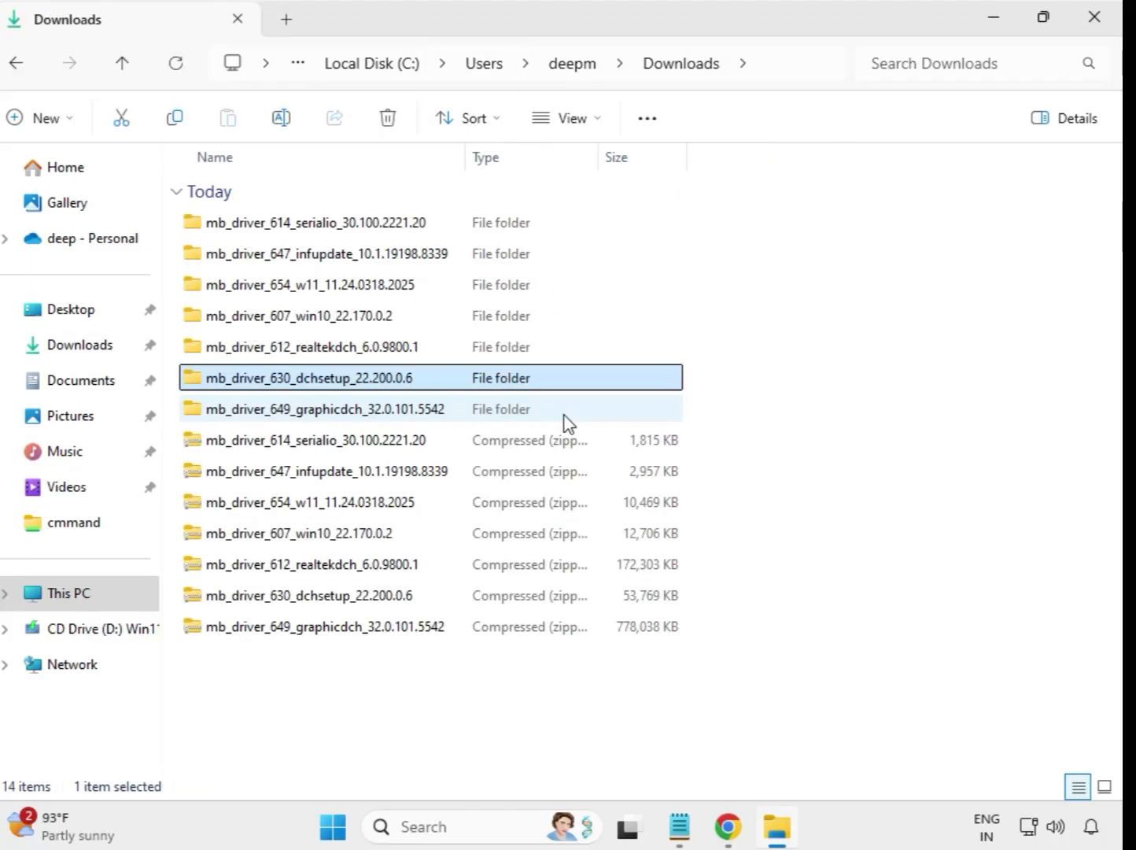
click(355, 415)
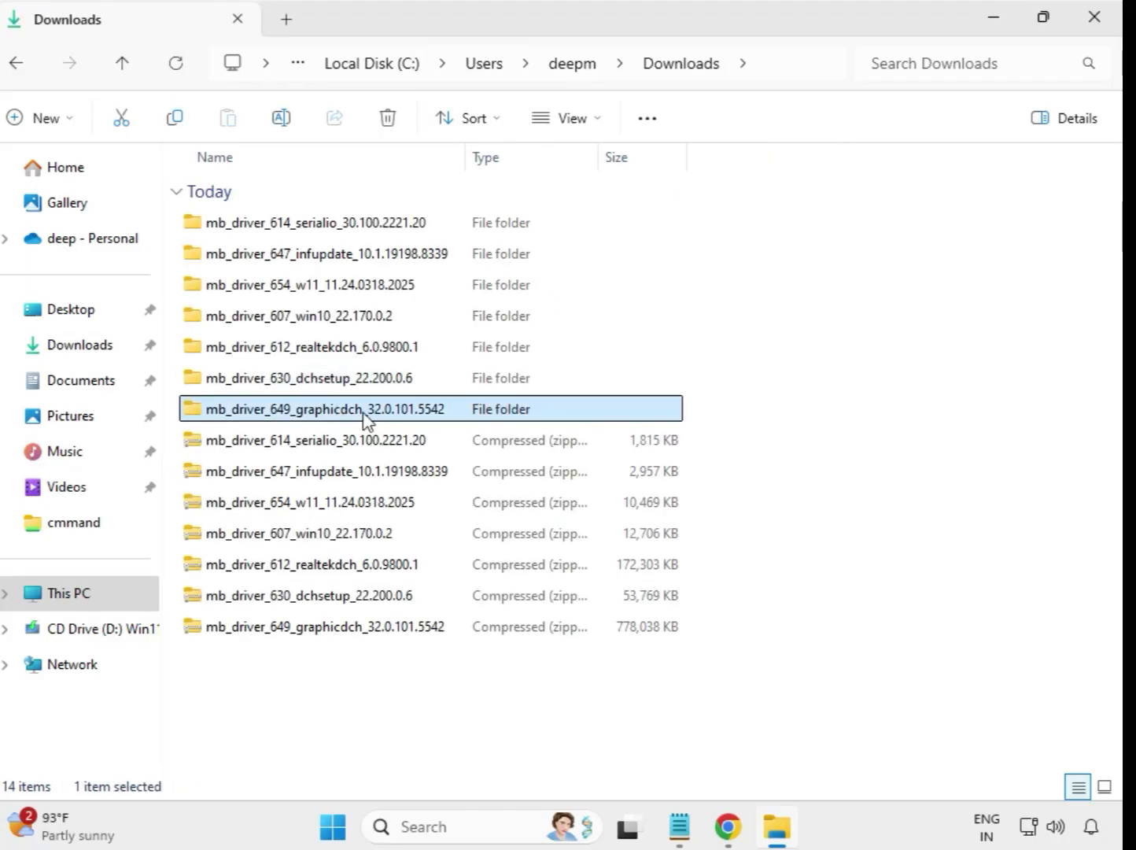
double_click(360, 411)
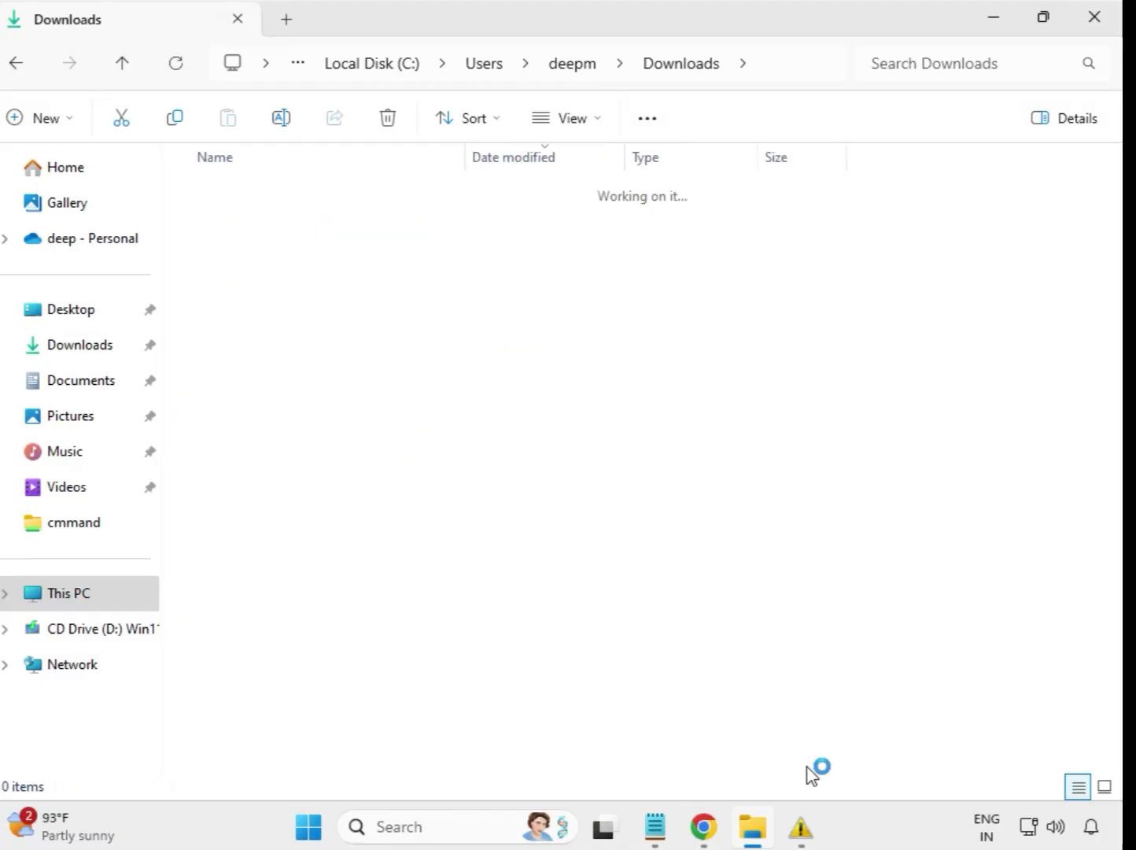
click(369, 229)
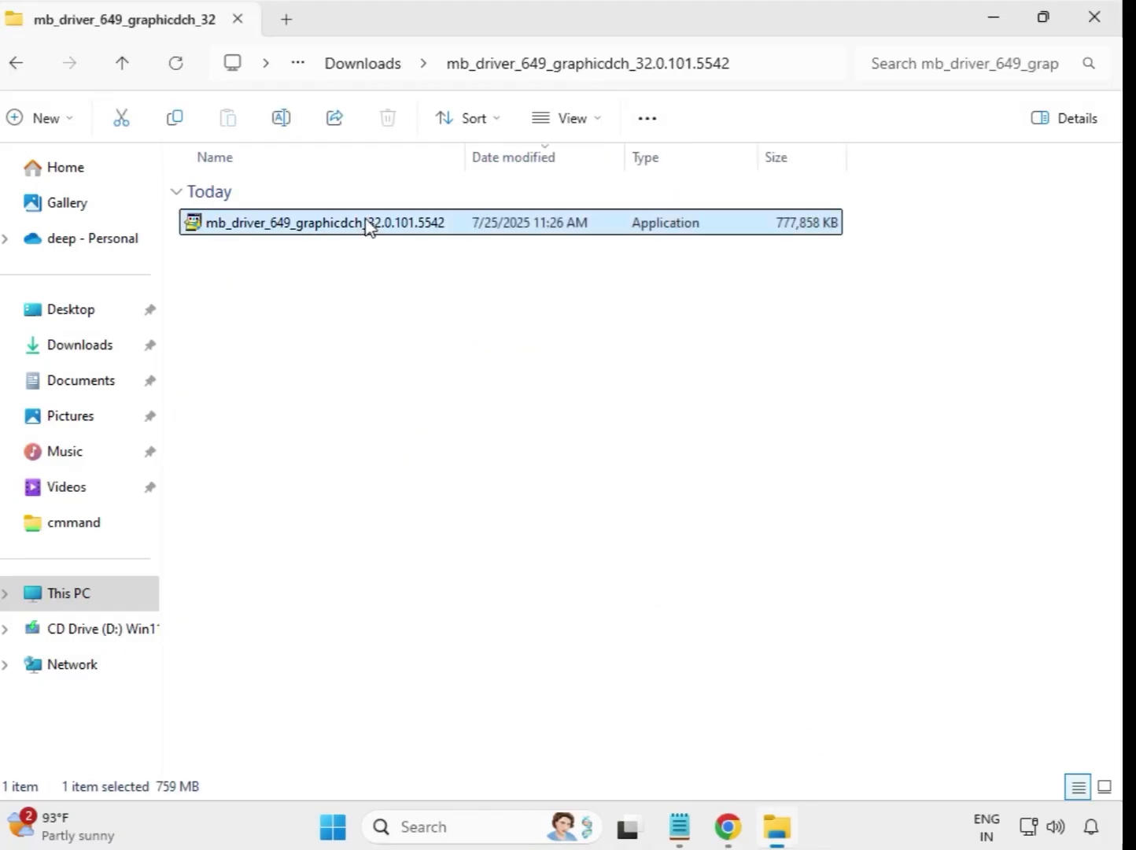
right_click(371, 225)
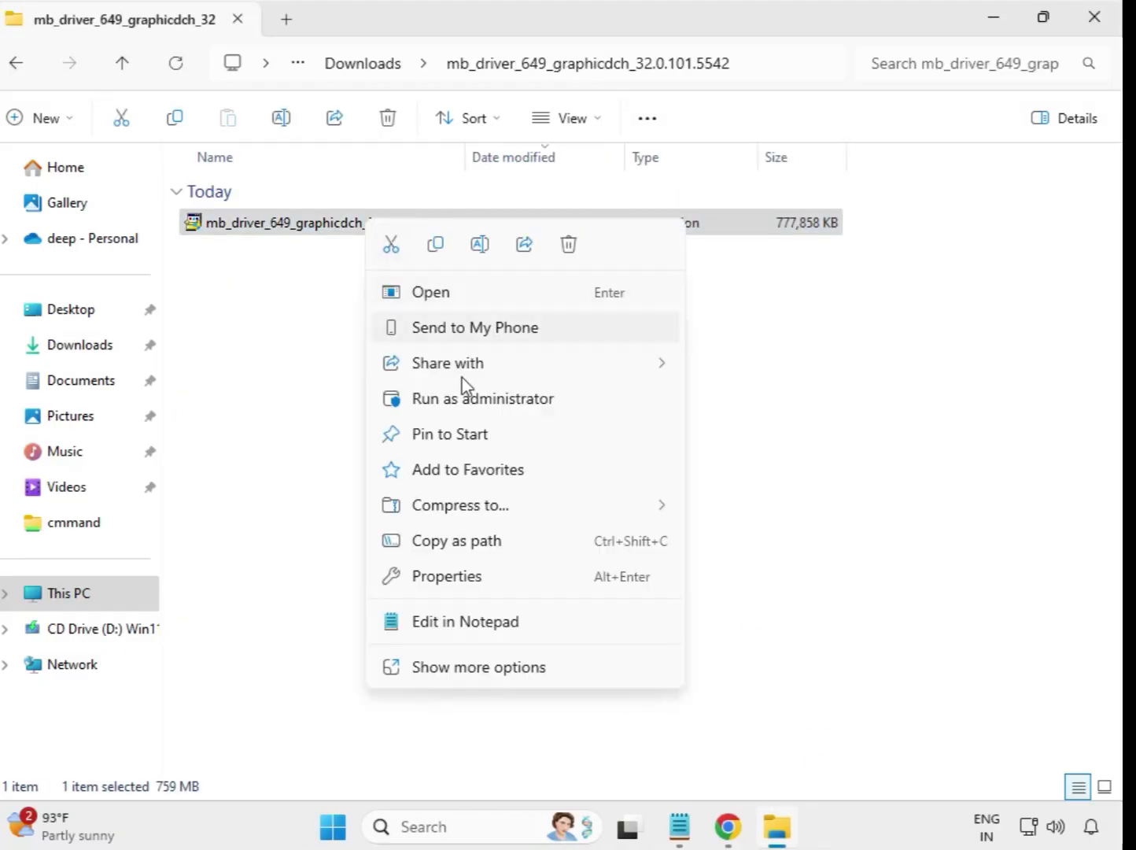
click(479, 401)
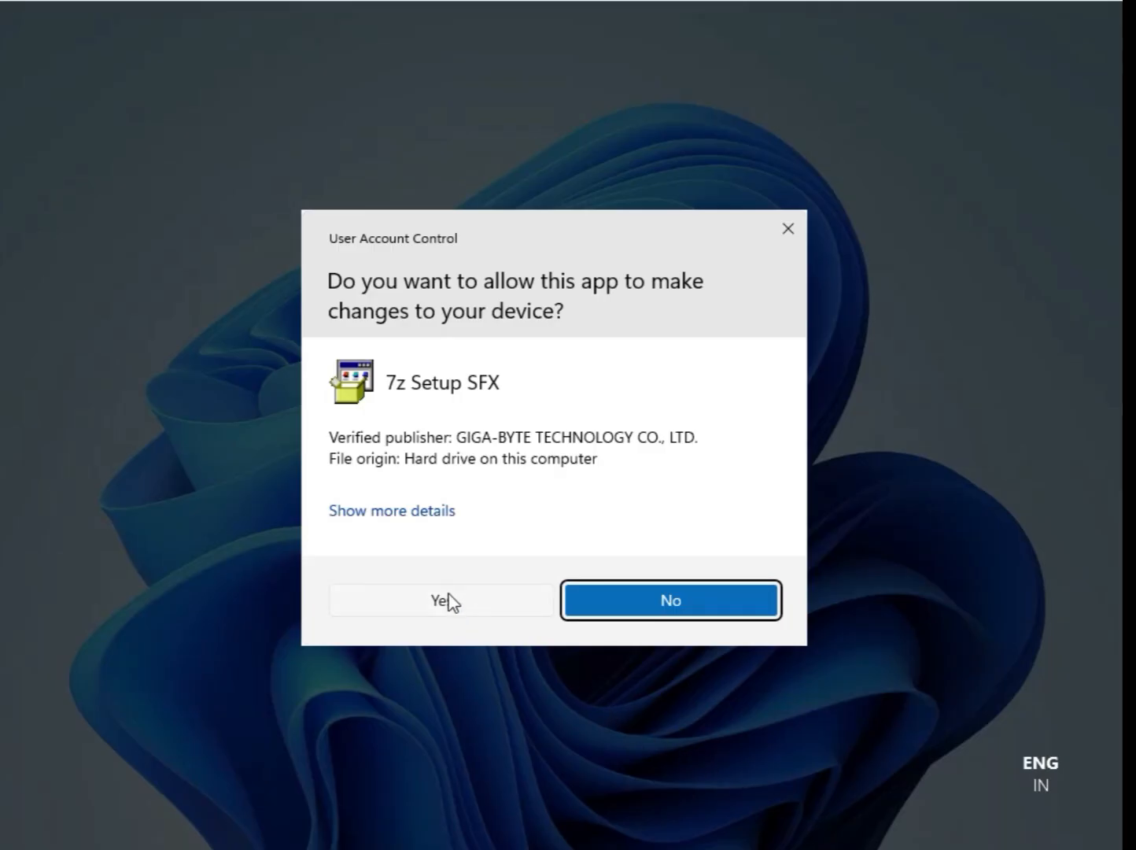
click(445, 600)
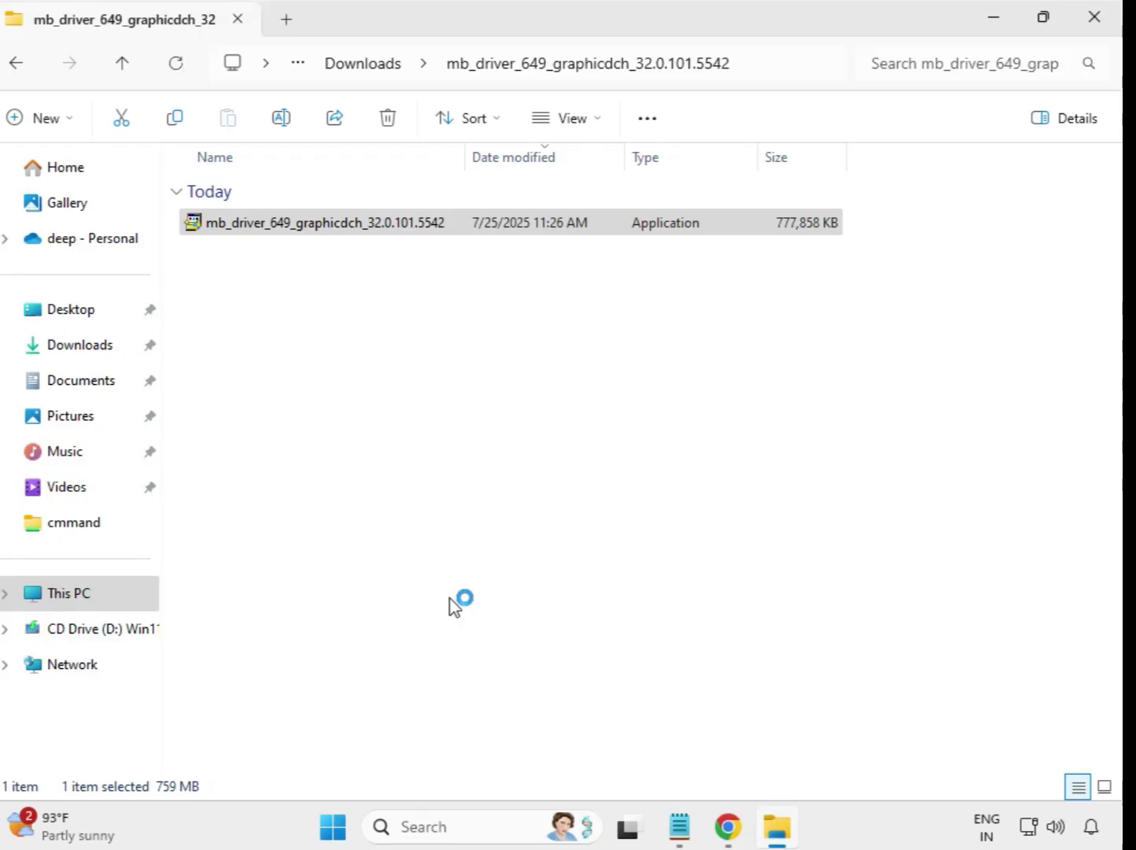